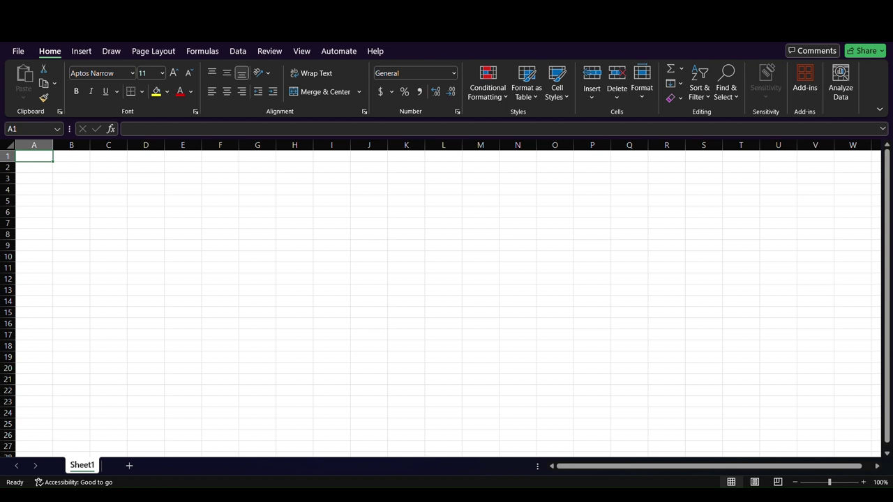
Step: Enter the row labels Bread Width, Bread Length and Bread thickness in cells A1 to A3
text(Bread)
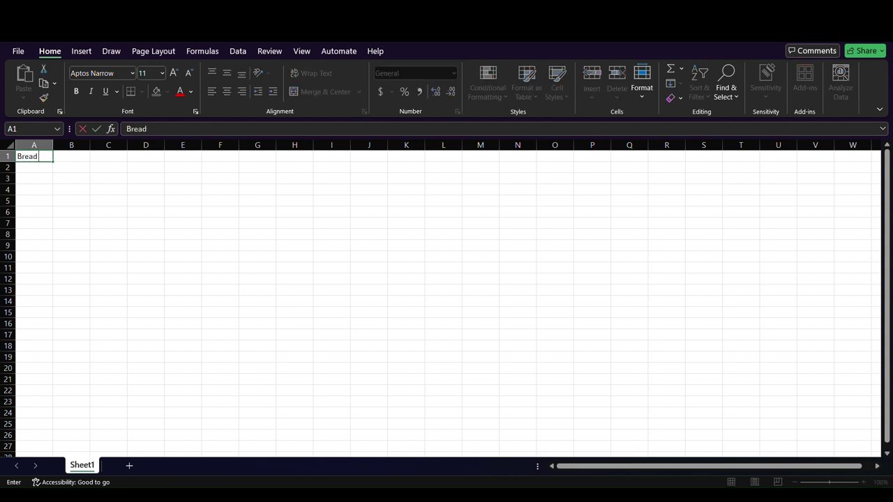
text( Width)
key(Return)
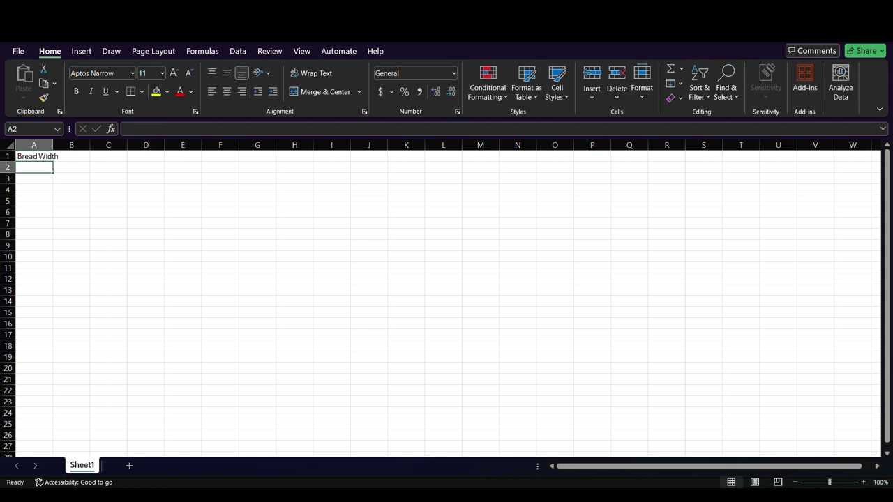
text(Bread )
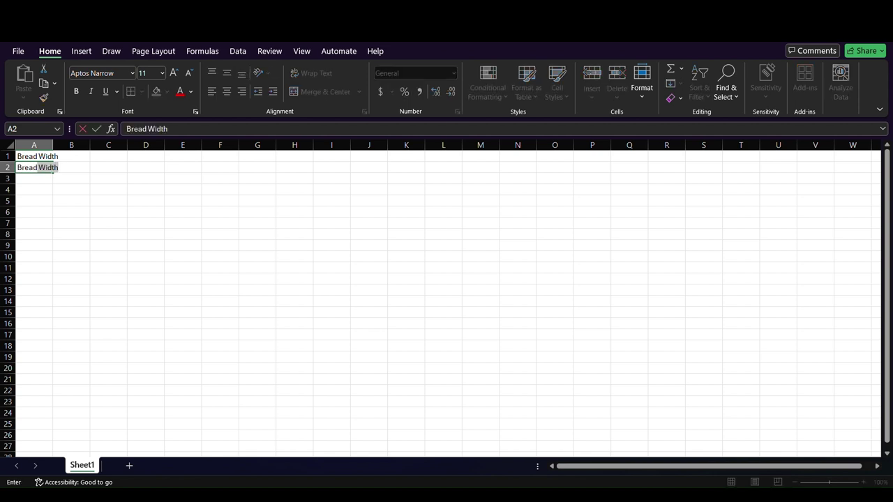
text(Length)
key(Return)
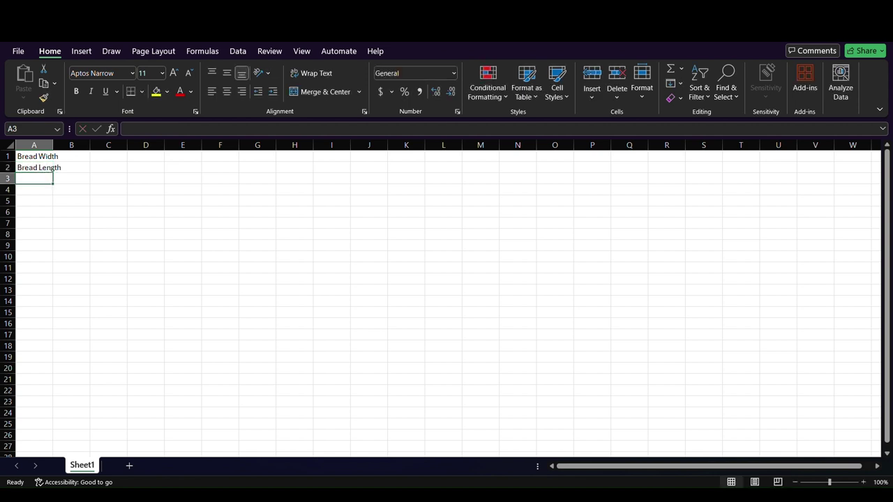
text(Bread thick)
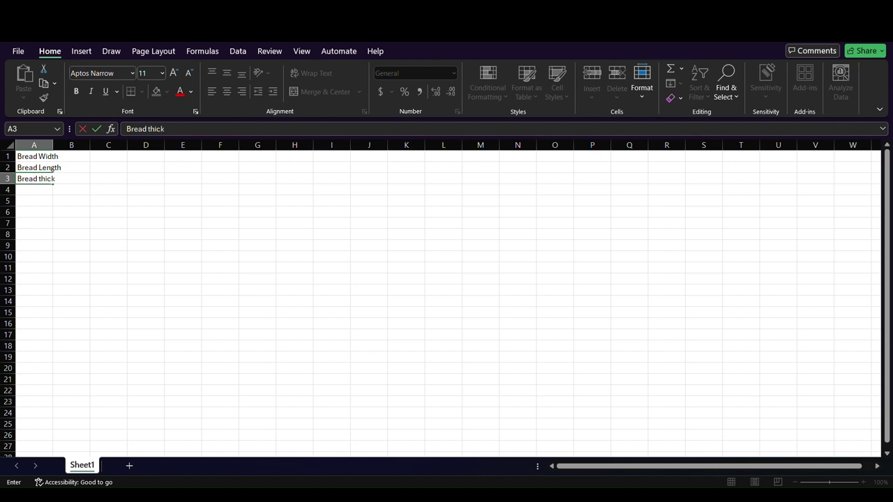
text(ness)
key(Right)
key(Right)
key(Right)
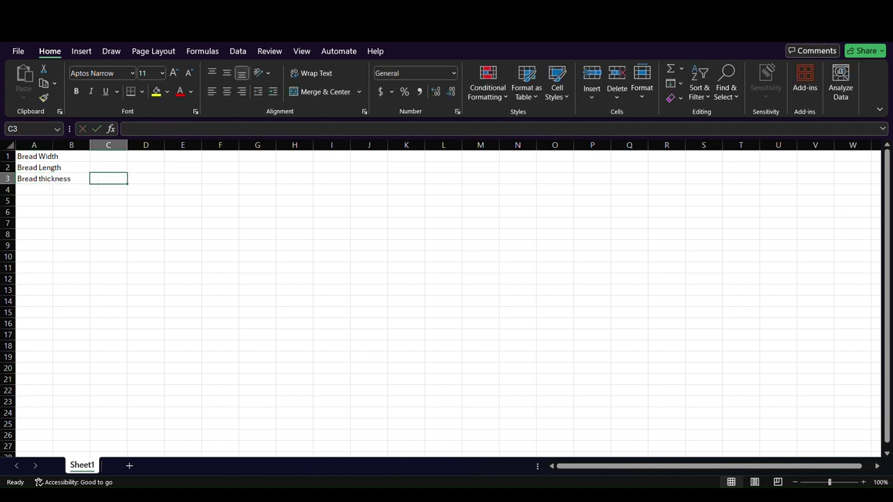
Step: Append the unit (in) to the bread width, length and thickness labels in A1 to A3
key(Left)
key(Left)
key(Left)
key(Up)
key(Up)
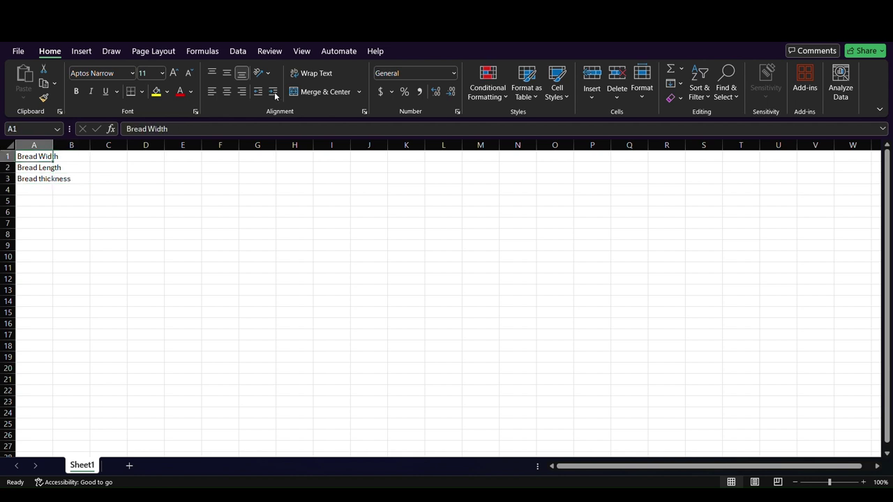
key(F2)
text((in))
key(Return)
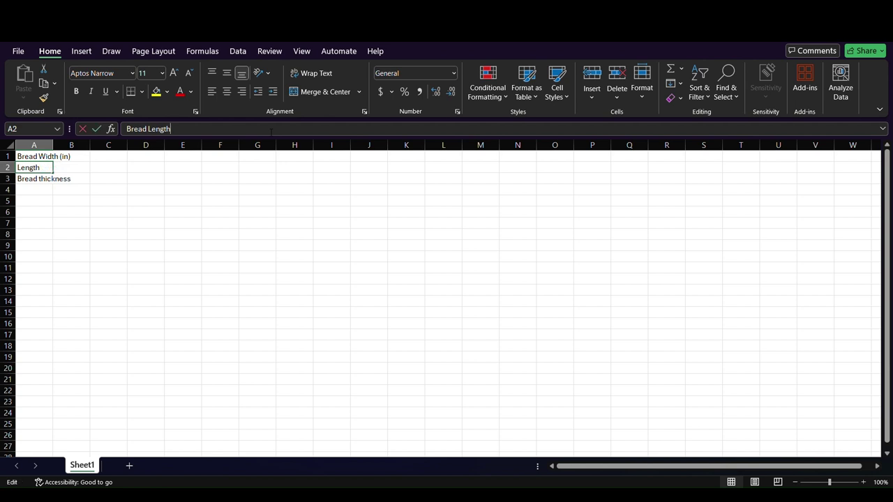
click(270, 132)
text((in))
key(Return)
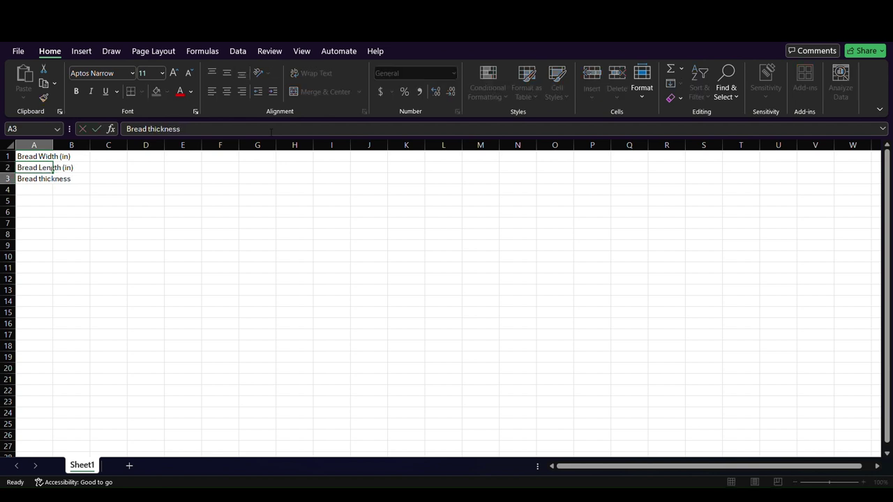
click(271, 131)
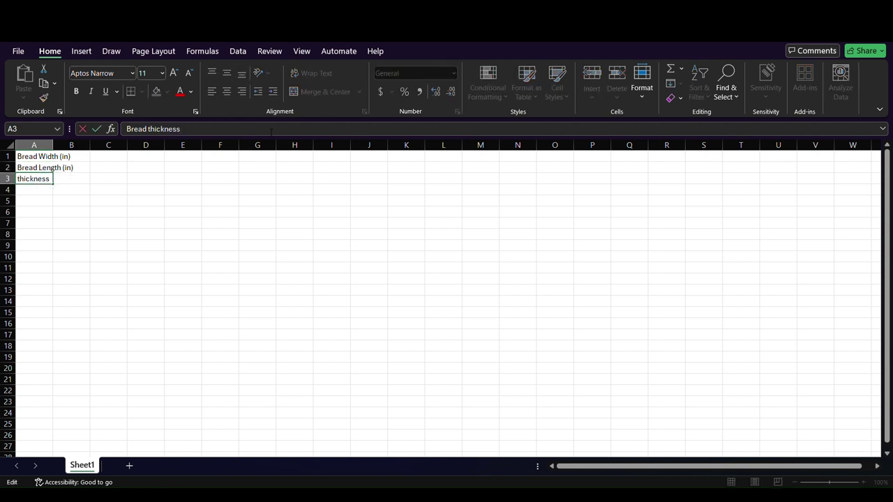
text((in)
Step: Enter the bread dimensions in column C: width 4.4 in C1, length 5 in C2 and thickness 2.2 in C3
click(117, 159)
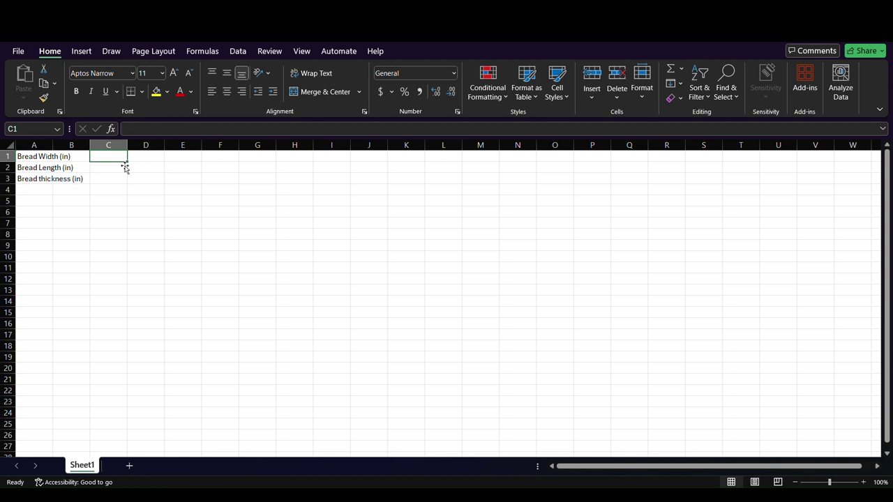
text(4.4)
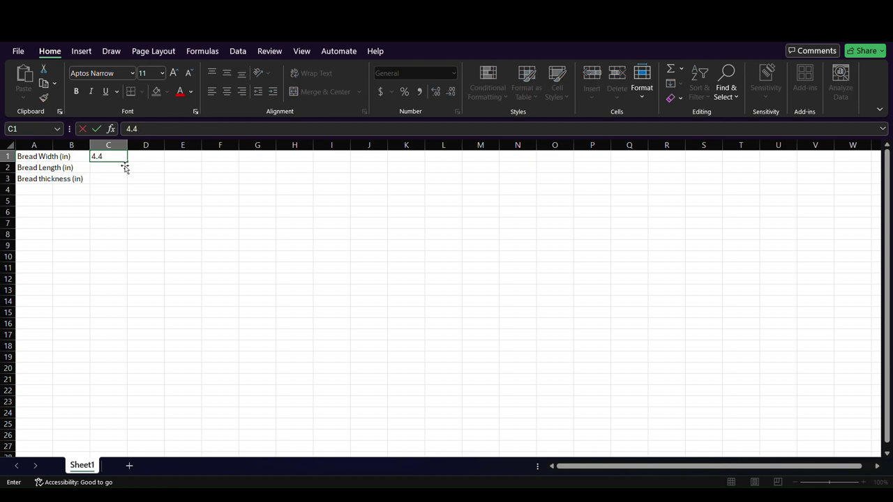
key(Return)
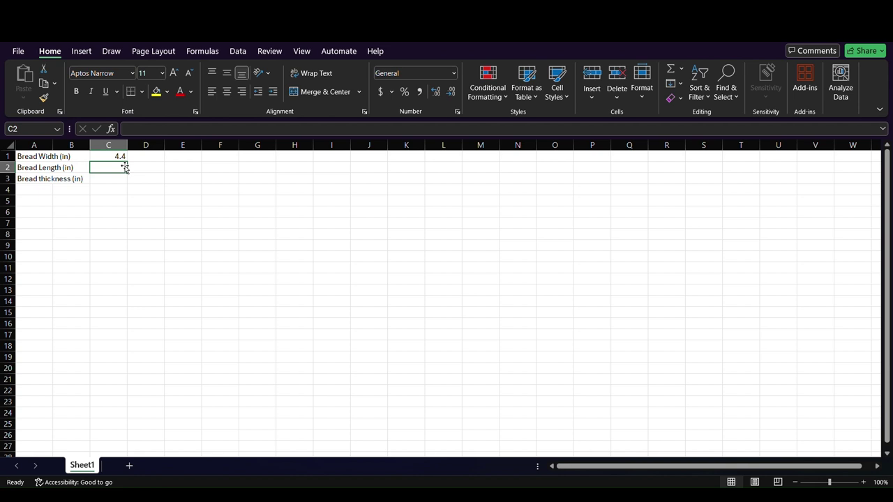
text(5)
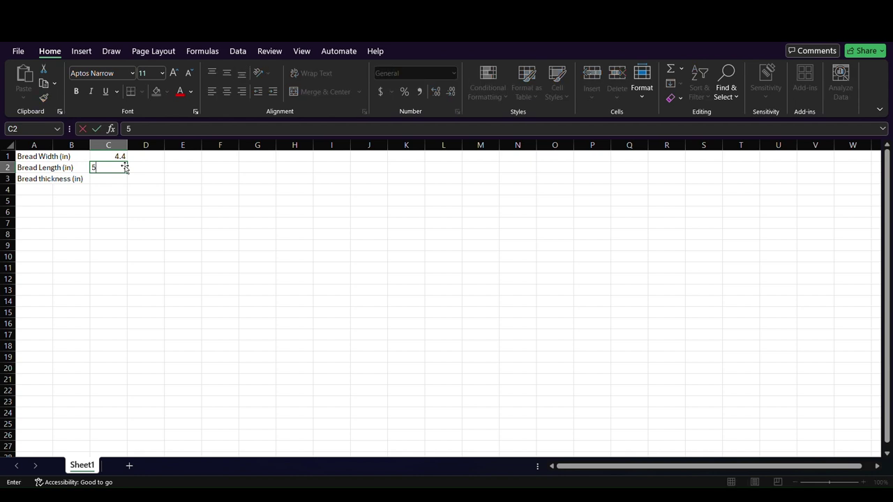
key(Return)
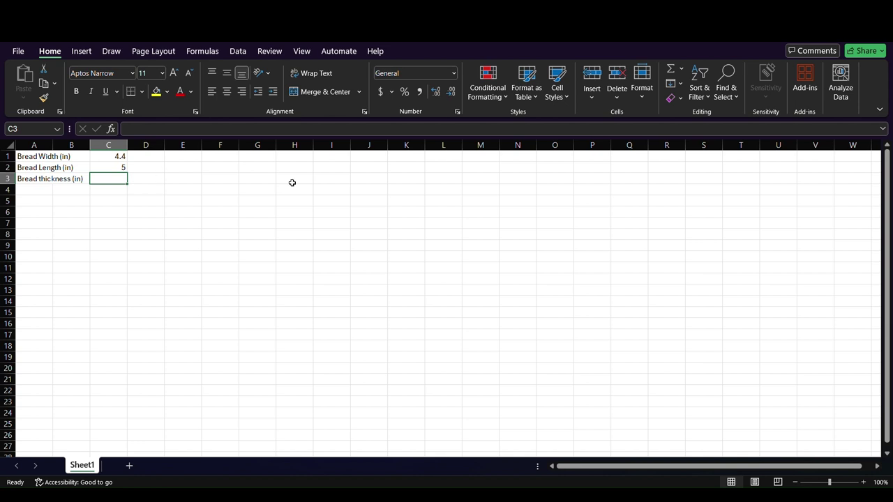
text(2.2)
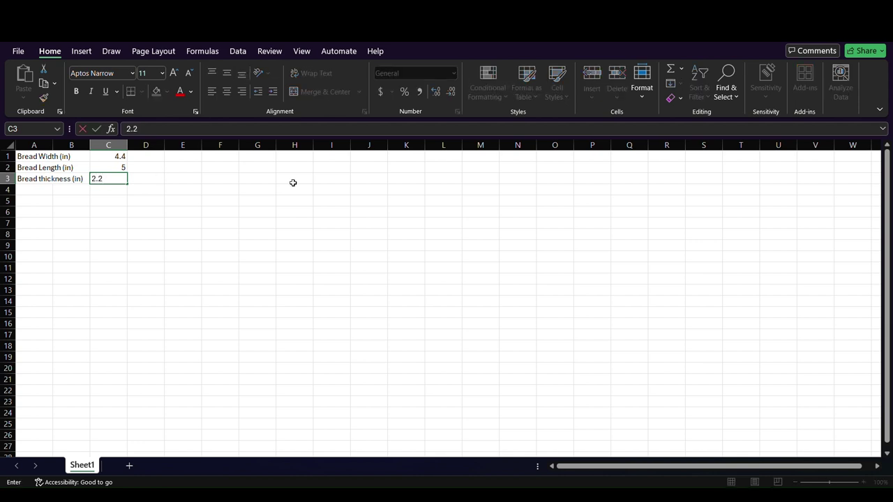
key(Return)
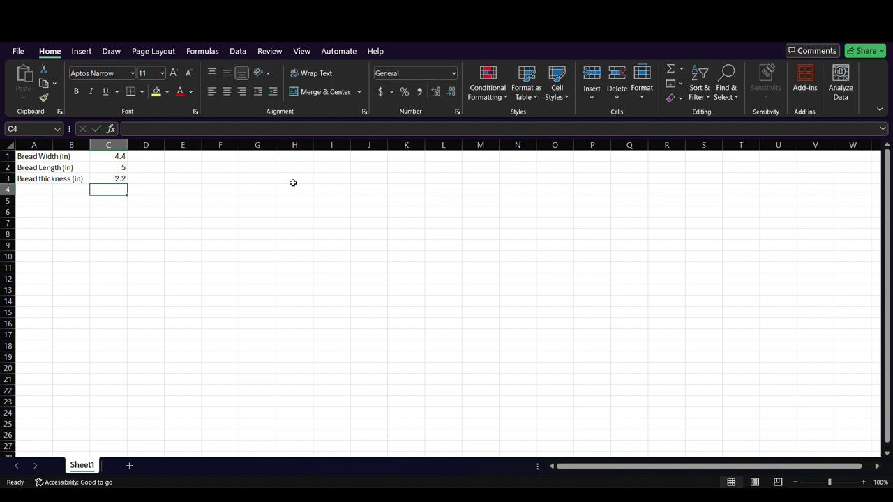
Step: Enter the label Density (lbs/cubic inch) in cell F2
click(217, 170)
text(Densi)
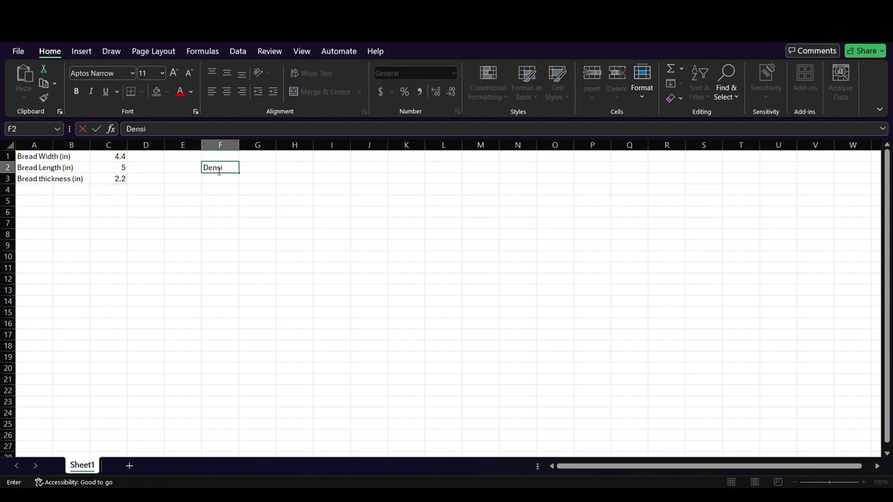
text(ty ()
text( ()
text(ll)
text(s/)
text(square i)
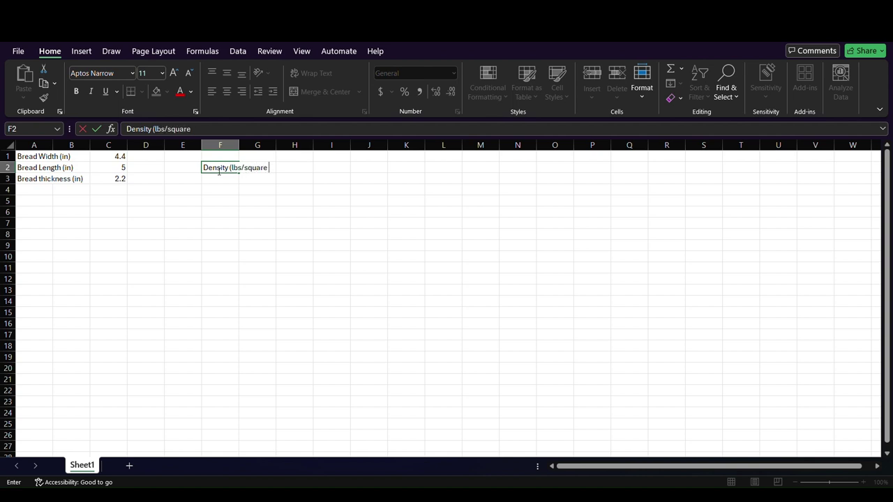
key(BackSpace)
key(BackSpace)
key(BackSpace)
key(BackSpace)
key(BackSpace)
key(BackSpace)
key(BackSpace)
key(BackSpace)
text(cui)
text(bic inch))
key(Return)
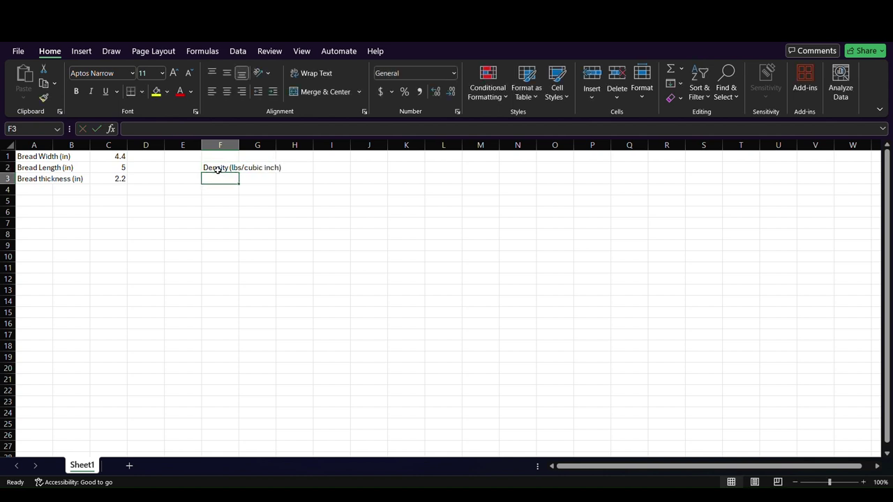
Step: Enter the density value 0.1 in H2, in the same row as the density label
key(Up)
key(Right)
key(Right)
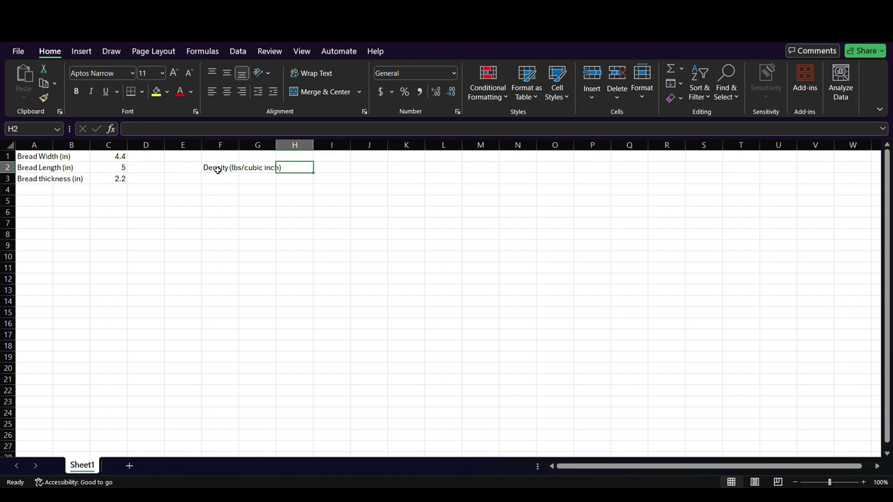
click(182, 133)
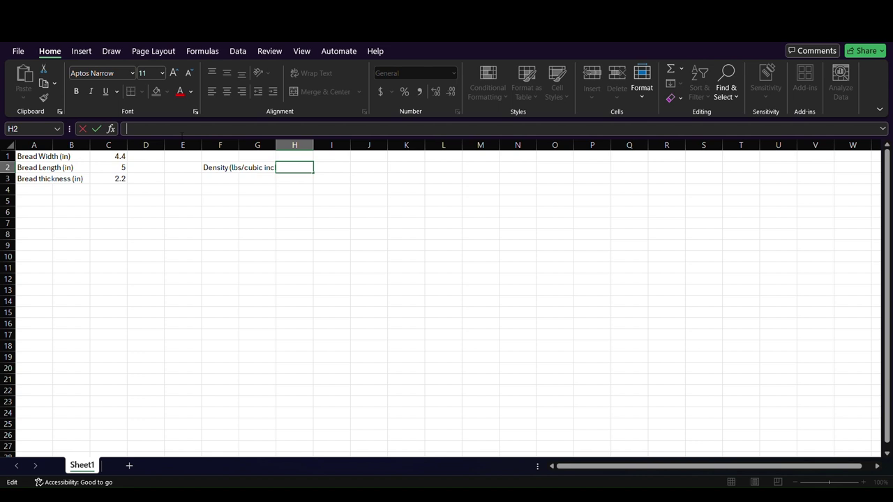
text(0.1)
key(Return)
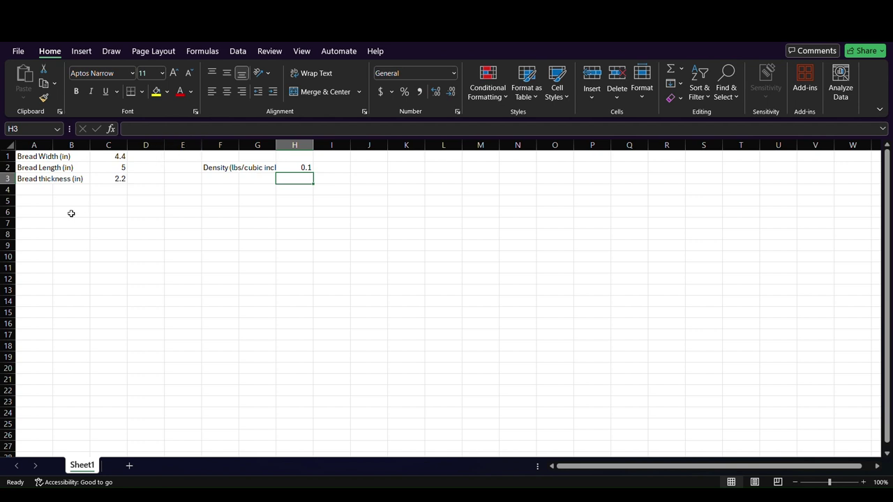
Step: Add the row label Uncut Sandwich in A5 and the column heading Mass in C4
click(42, 201)
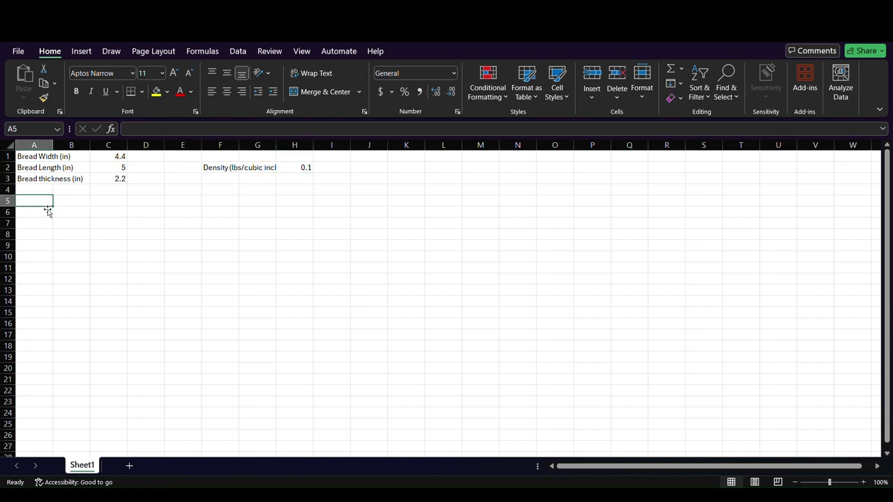
text(Un)
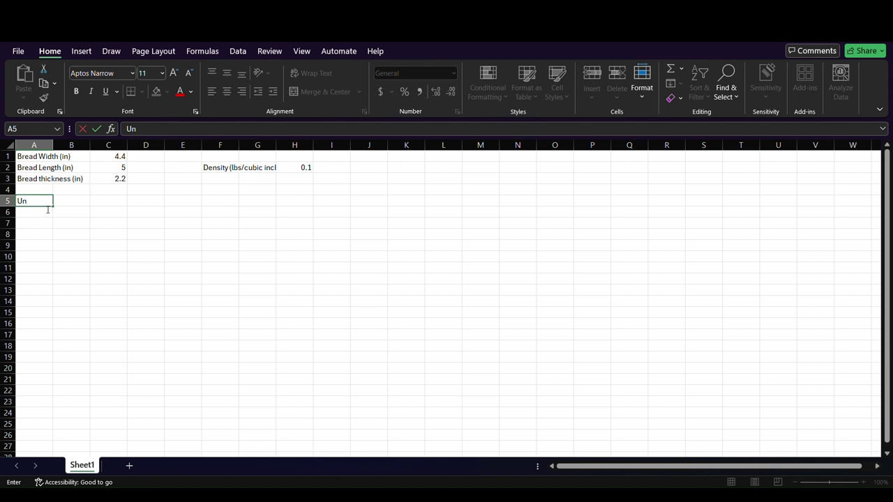
text(cut Sandwich)
key(Return)
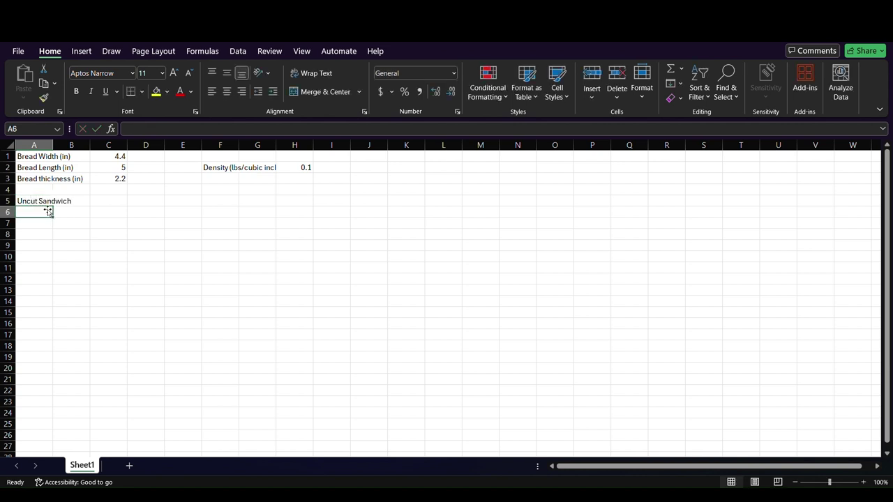
key(Up)
key(Right)
key(Right)
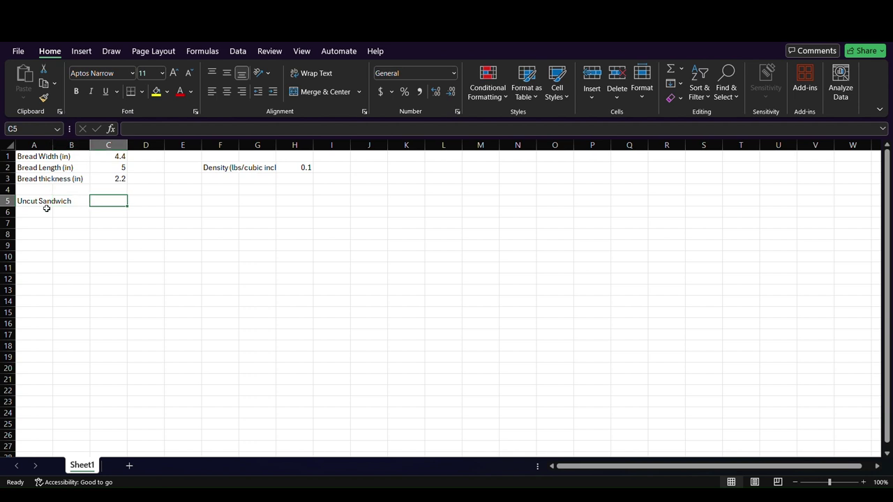
key(Up)
text(Mass)
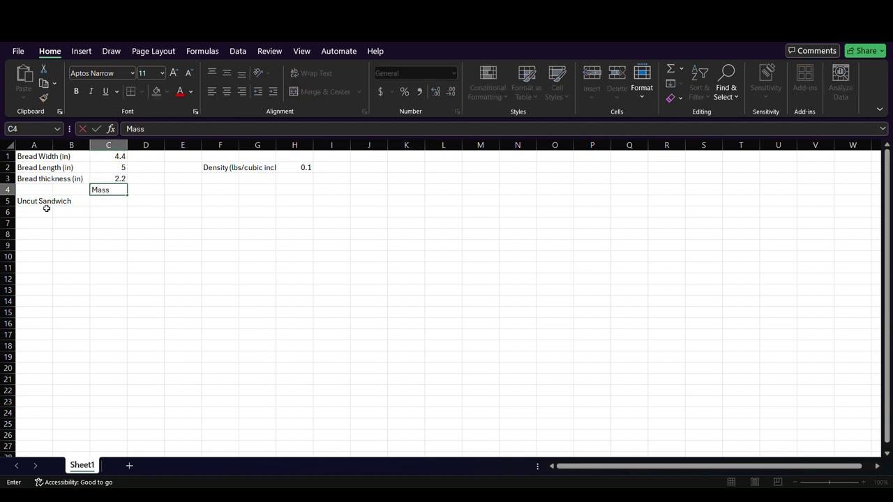
Step: Insert a blank row 4 between the bread dimensions and the Mass heading row
click(42, 195)
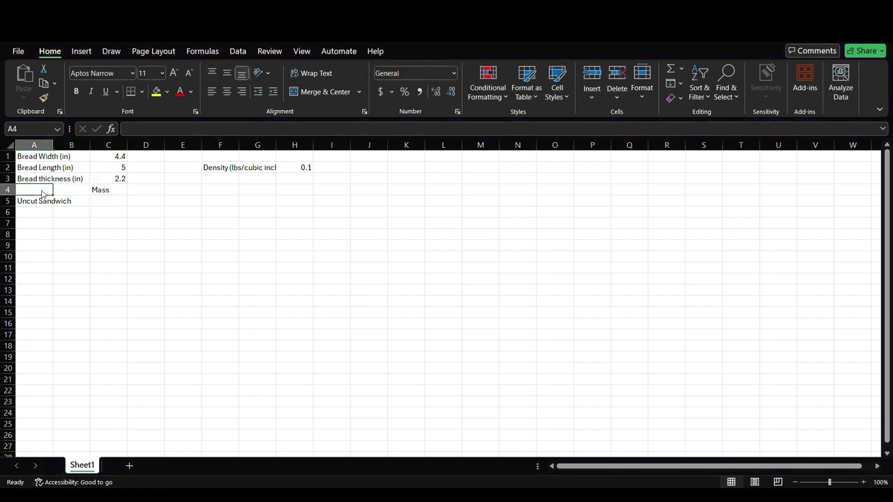
key(F2)
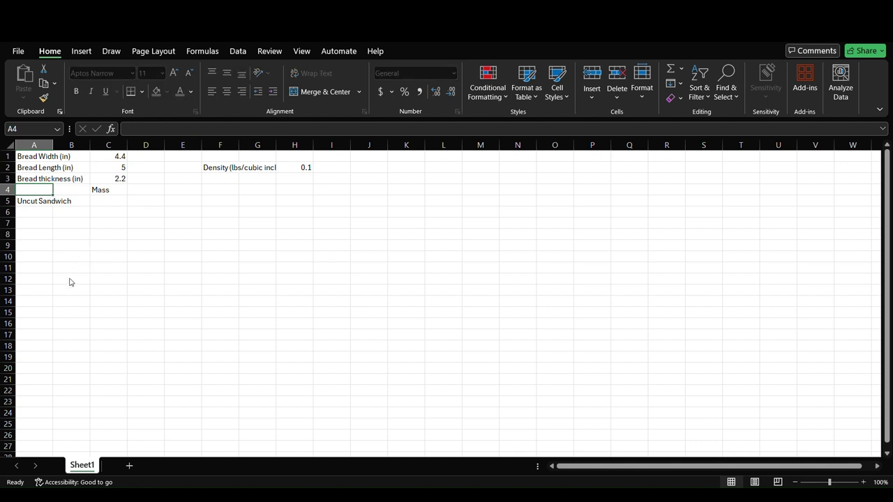
key(ctrl+shift+equal)
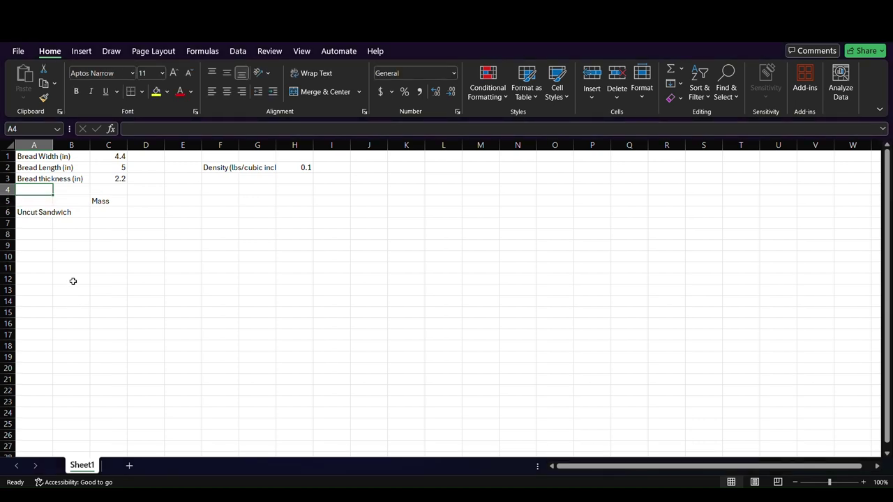
Step: Calculate the uncut sandwich's mass in C6 with the formula =C1*C2*C3*H2
click(109, 216)
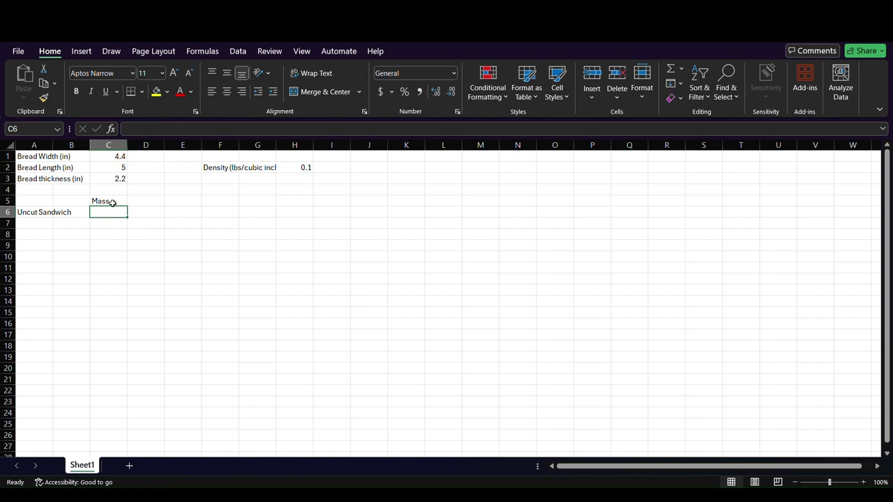
click(145, 130)
text(=C)
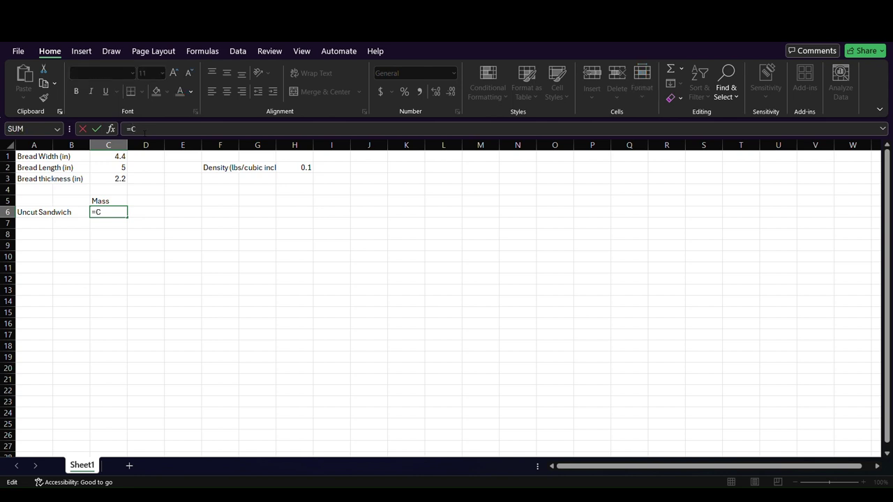
click(112, 156)
text(*C2)
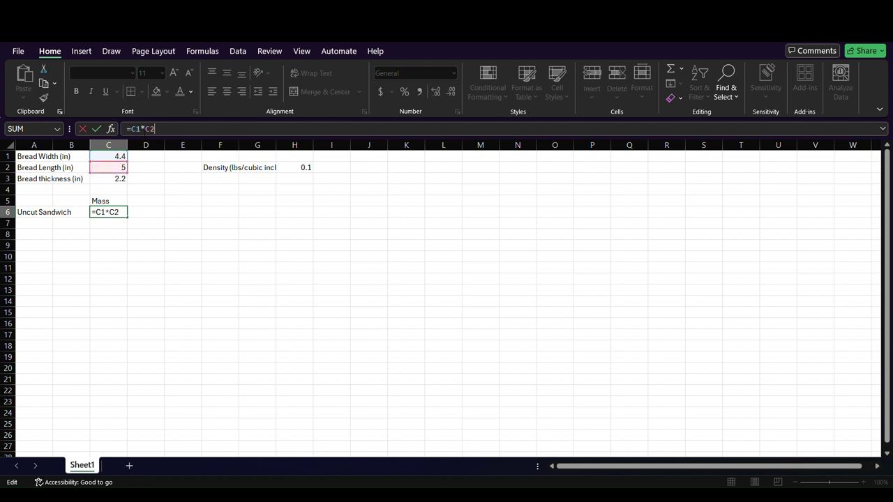
text(*C3*)
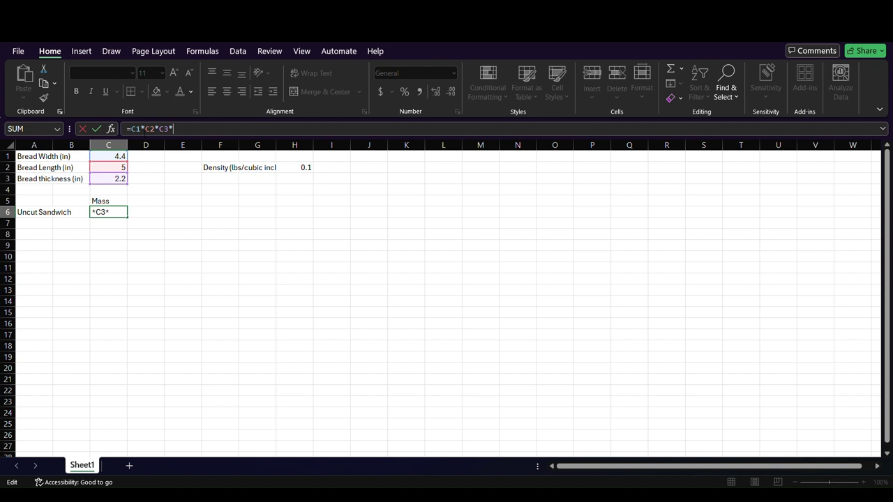
text(H2)
key(Return)
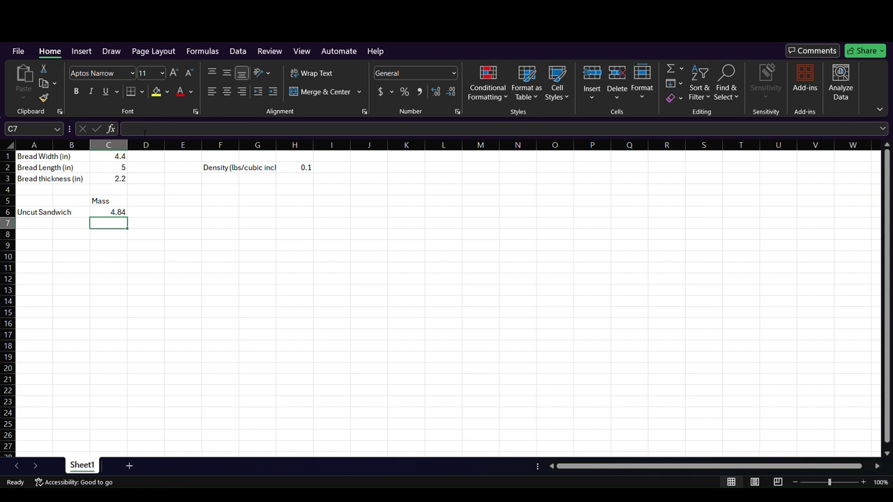
Step: Add the unit to the mass column heading in C5 so it reads Mass (lbs)
key(Up)
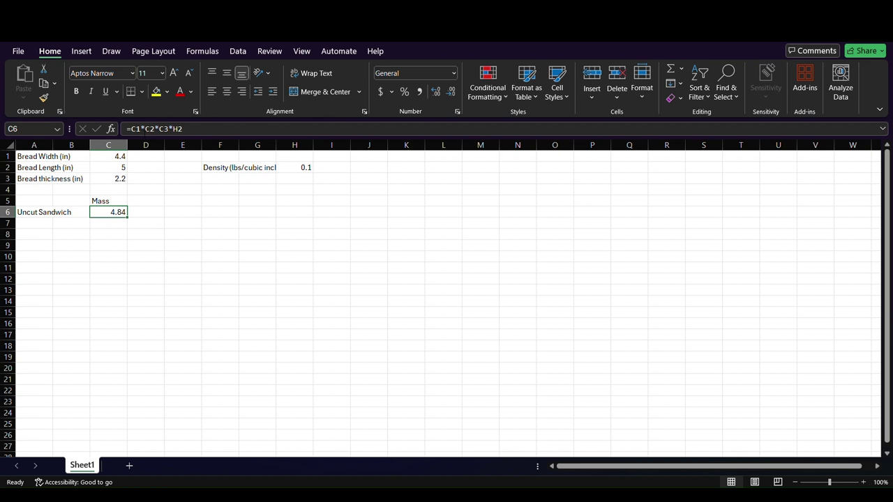
key(Right)
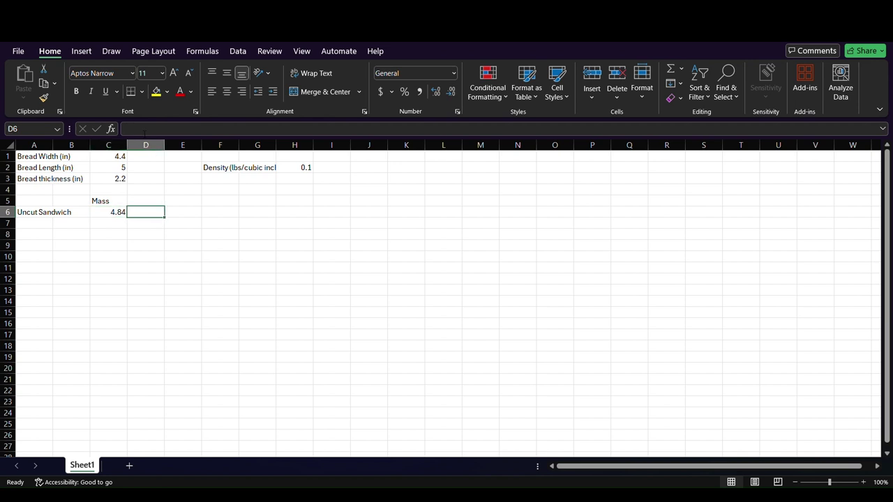
key(Up)
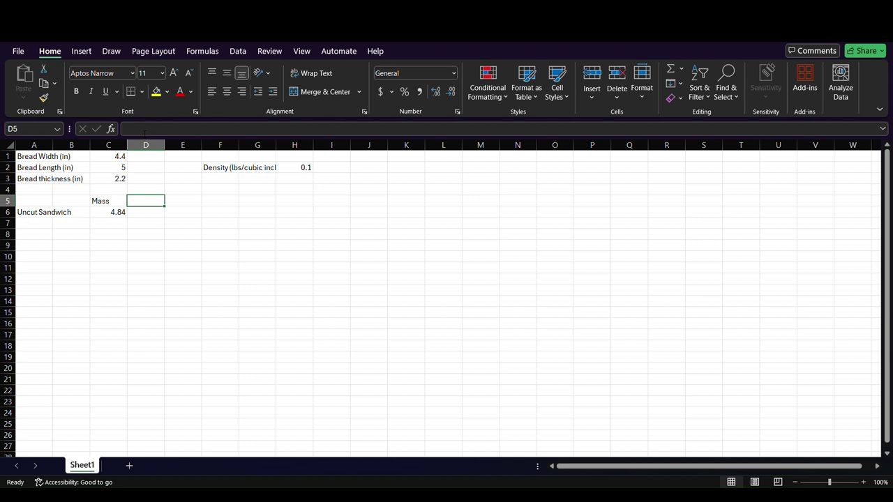
key(Left)
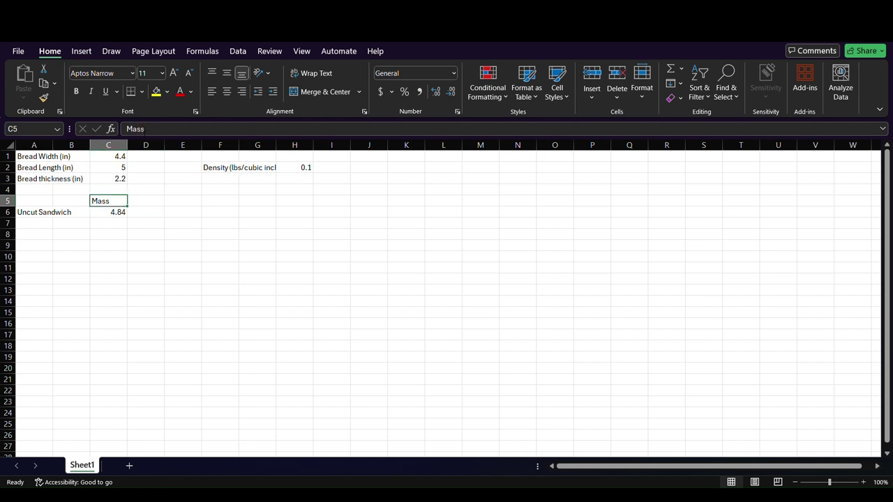
key(F2)
text((lbs))
key(Return)
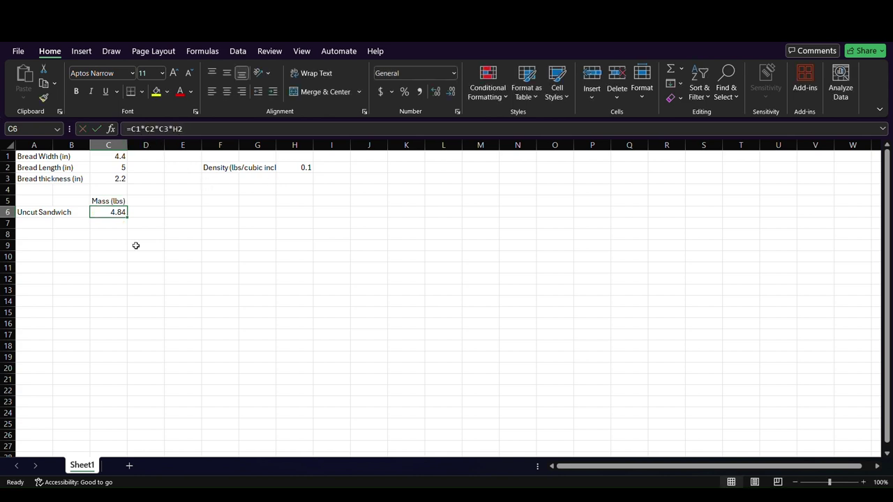
Step: Set the density value in H2 to 0.02
click(137, 205)
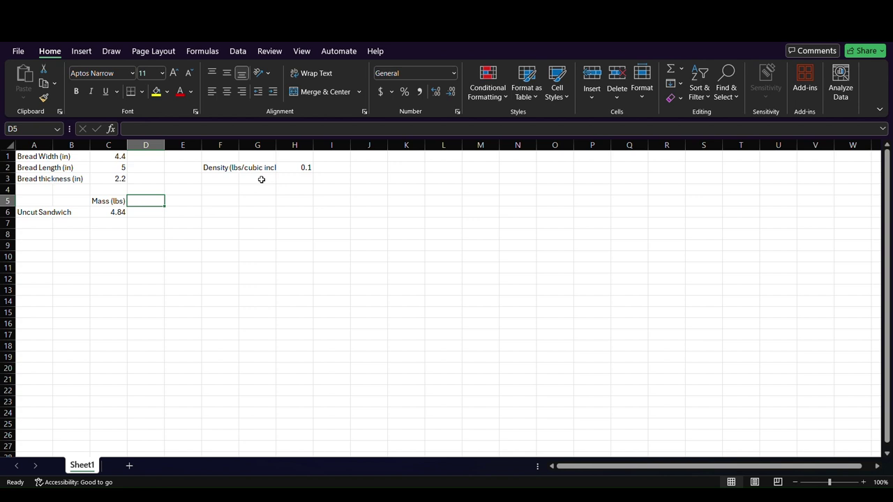
click(300, 169)
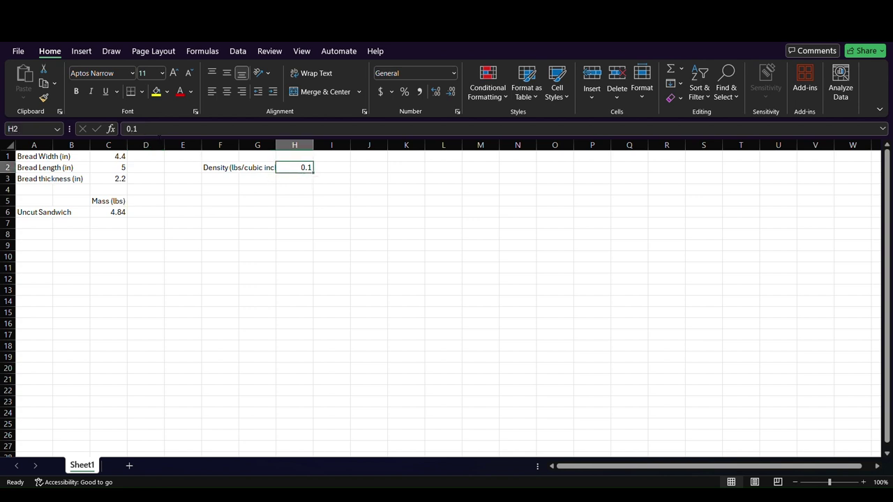
key(F2)
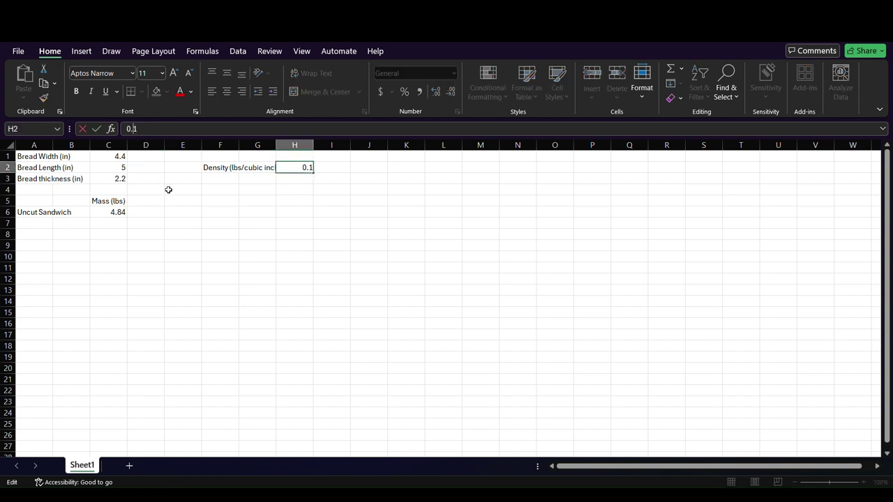
key(BackSpace)
text(02)
key(Return)
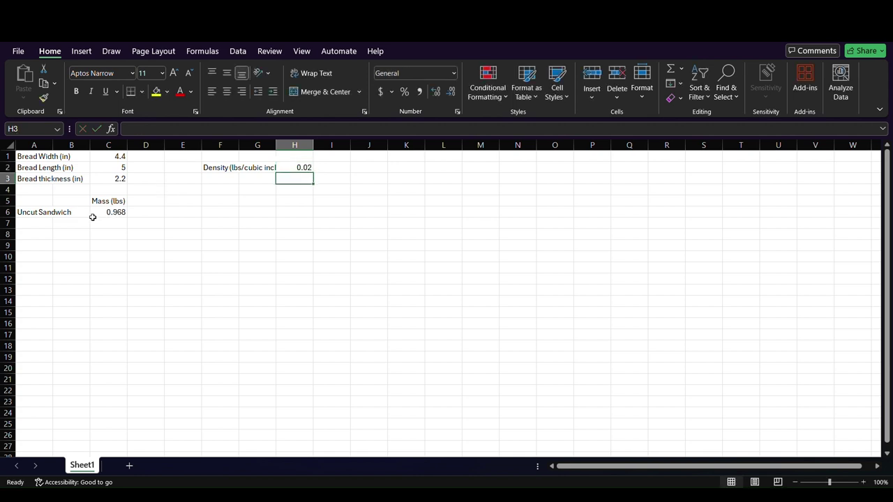
Step: Enter the column heading Perimeter (m) in D5 and widen column D slightly
click(153, 209)
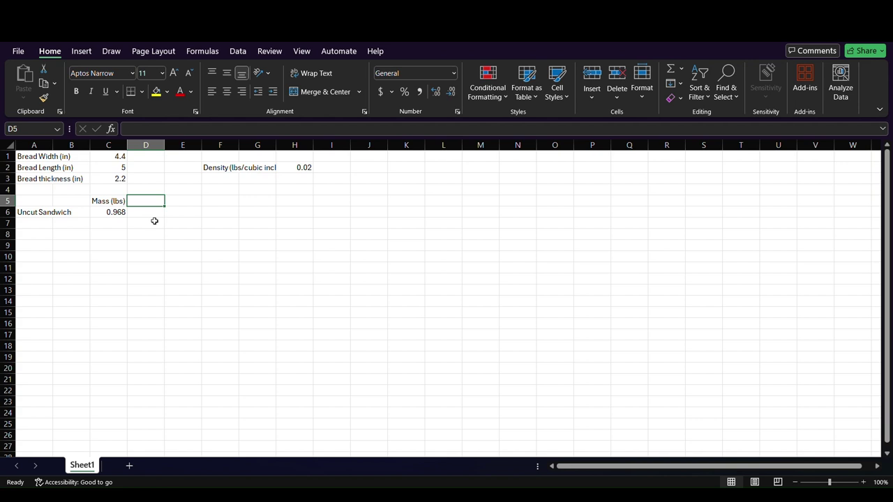
text(P)
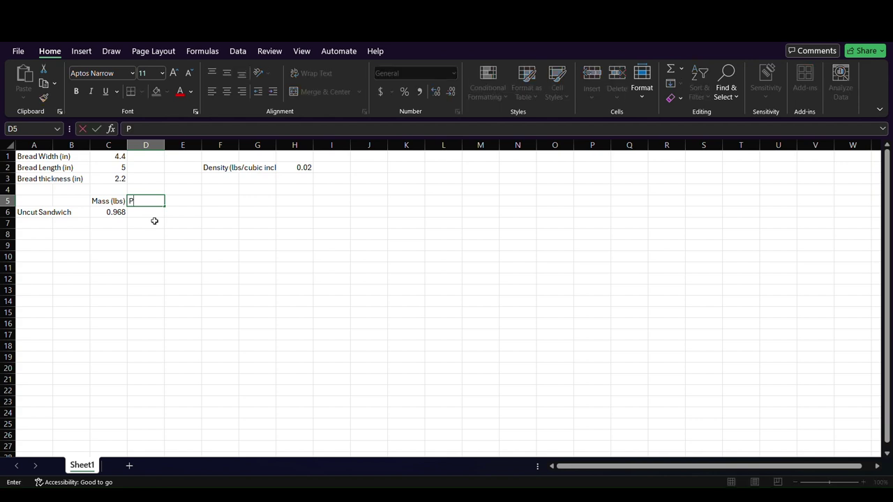
text(erimeter (m))
key(Return)
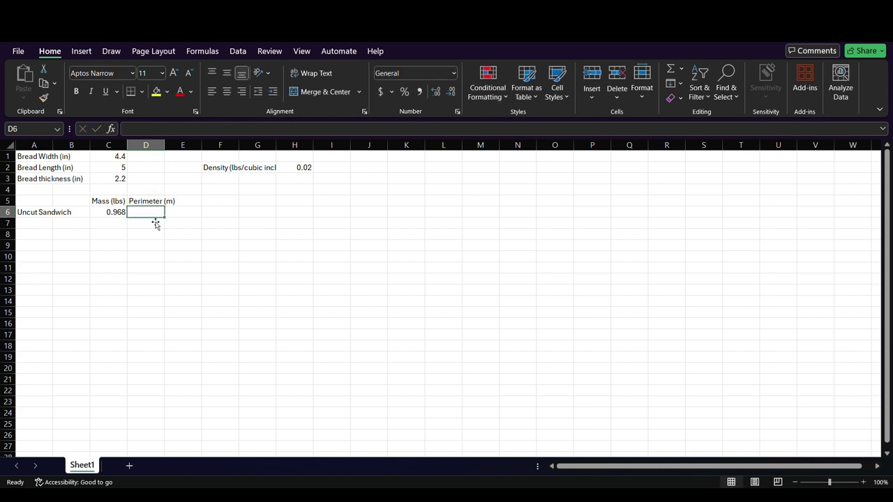
drag(165, 144, 175, 144)
Step: Start the next column heading in E5 with the text Surface area (
click(189, 202)
text(S)
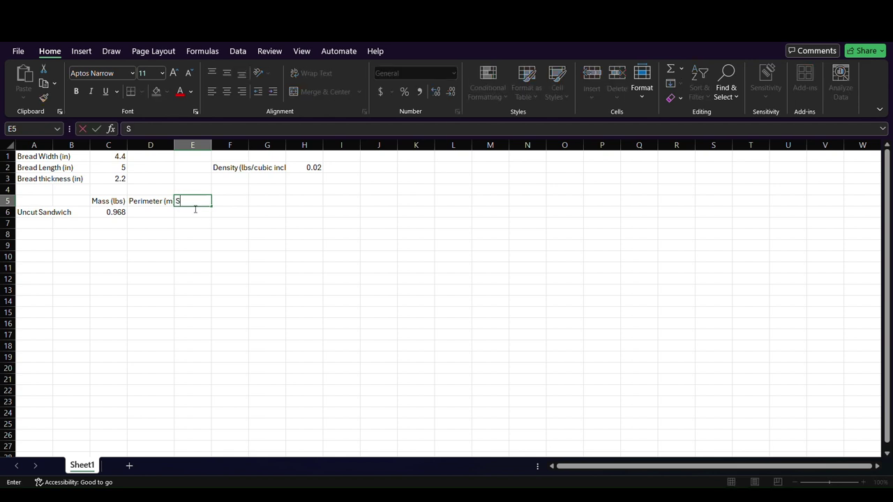
text(urface area ()
Step: Change the unit in the perimeter heading in D5 to in
click(163, 201)
double_click(163, 203)
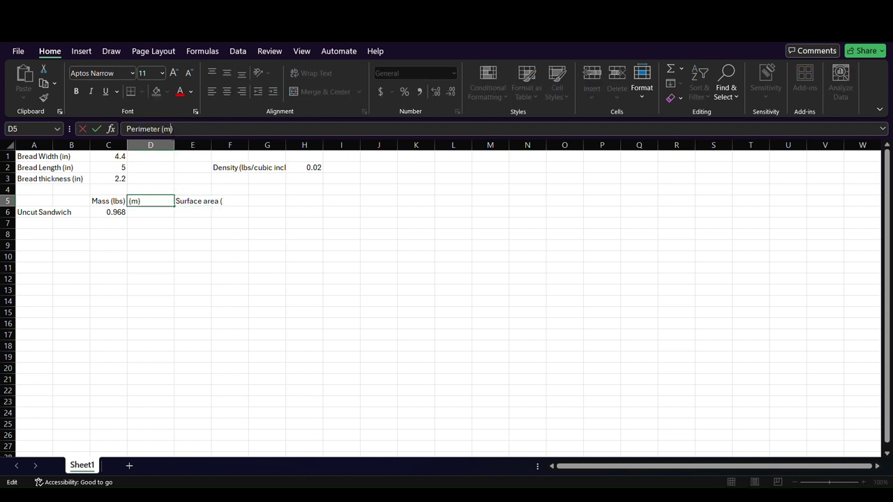
key(BackSpace)
text(in)
Step: Complete the heading in E5 as Surface area (square inches)
click(183, 208)
click(192, 132)
text(square inches))
key(Return)
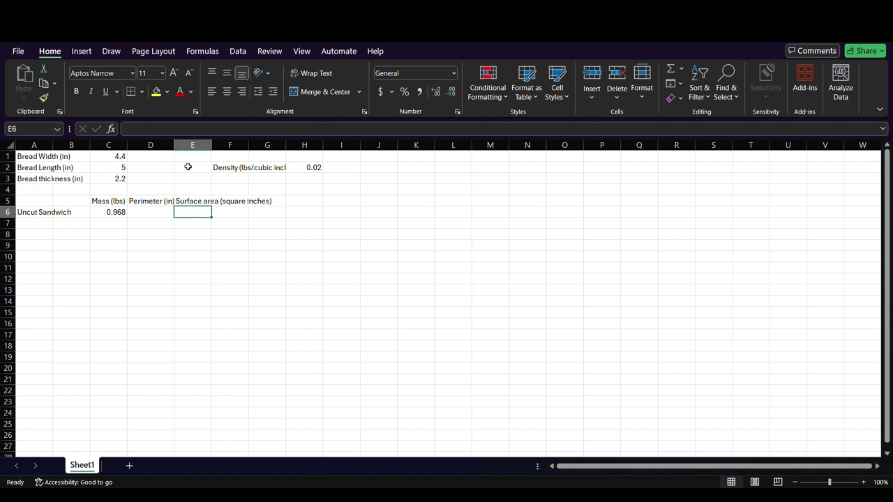
Step: Calculate the uncut sandwich's perimeter in D6 with the formula =2*C1+2*C2
click(147, 219)
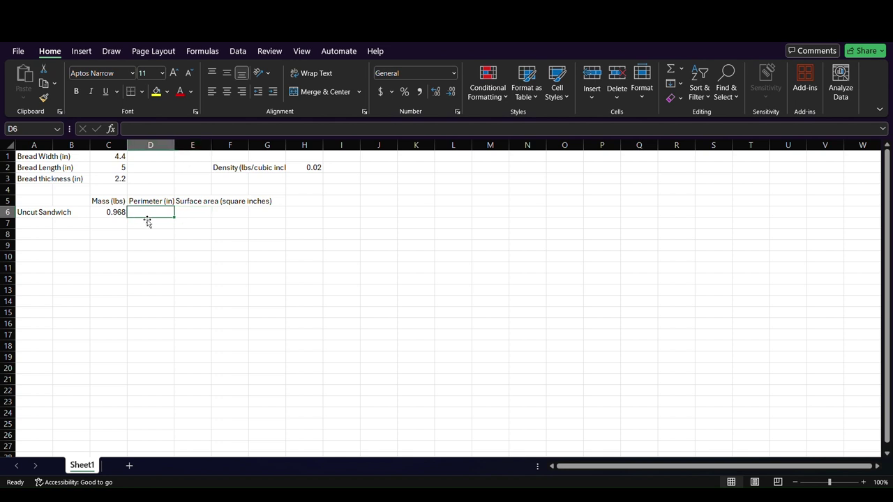
click(146, 131)
text(=)
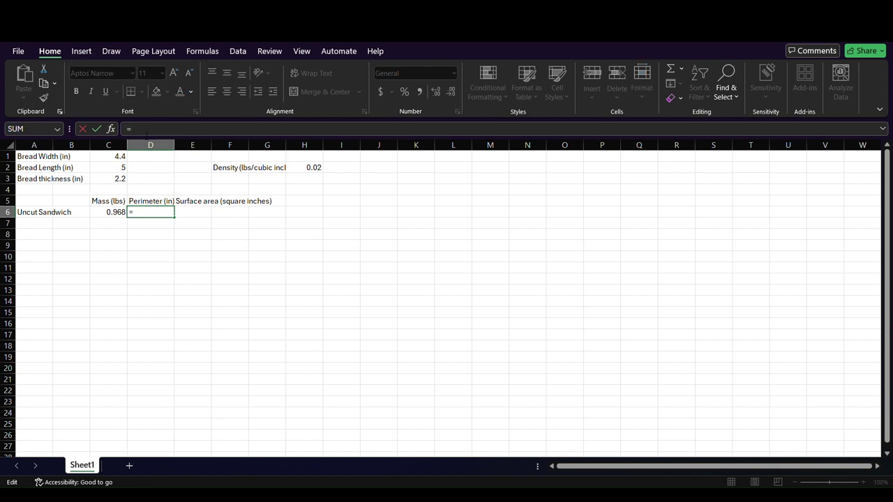
text(2*C1)
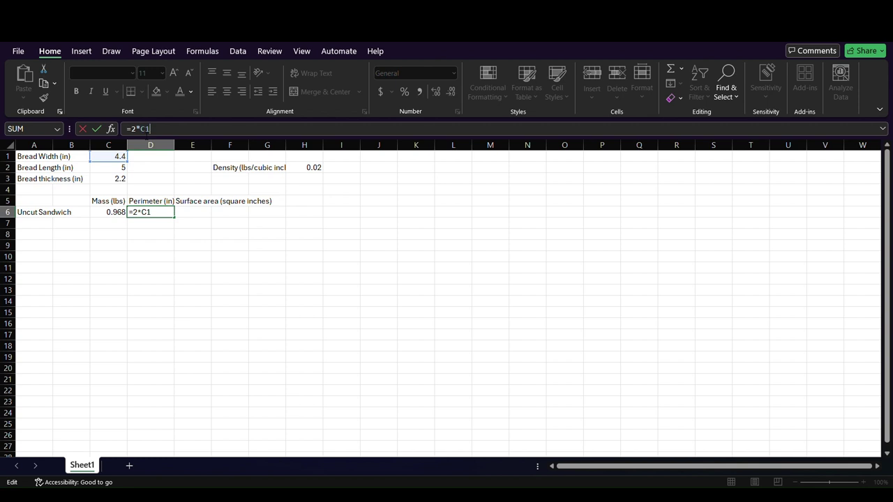
text(_2)
key(BackSpace)
key(BackSpace)
text(+2*C2)
key(Return)
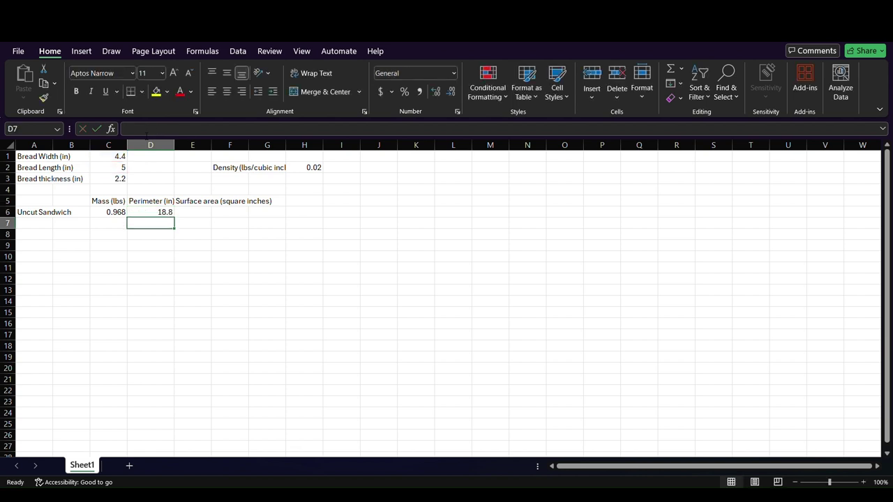
Step: Calculate the uncut sandwich's surface area in E6 with the formula =D6*C3
key(Up)
key(Right)
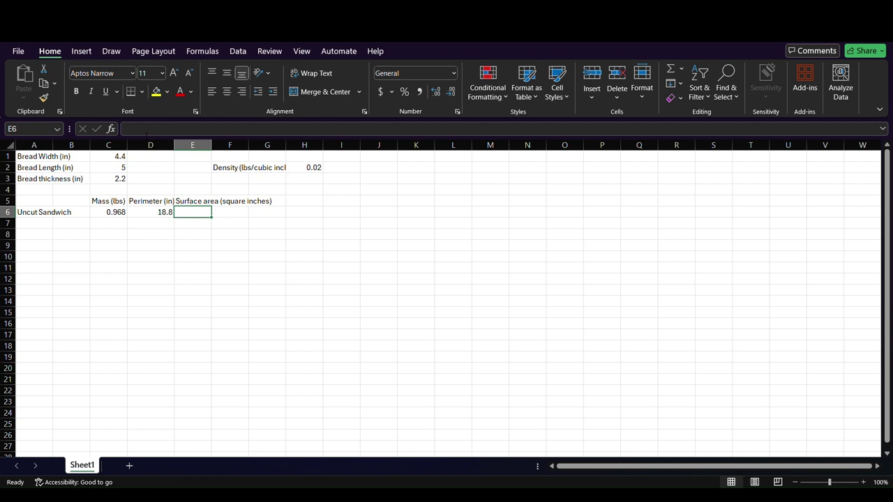
click(148, 130)
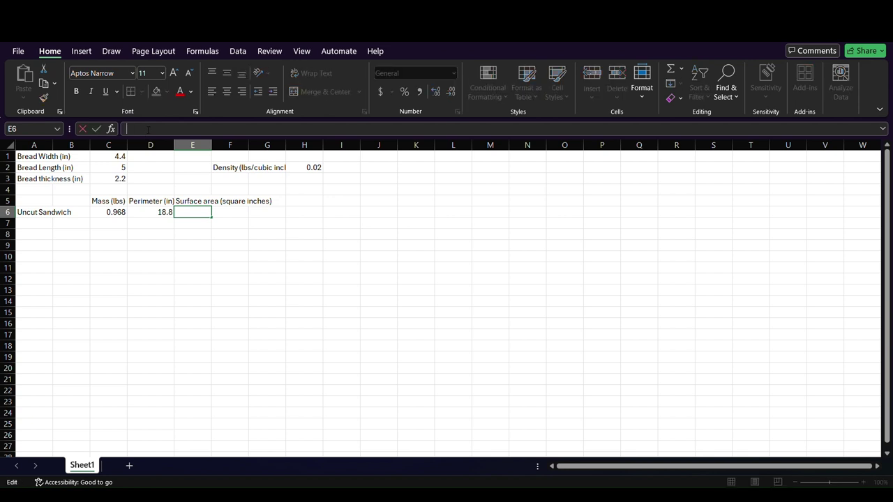
text(=D2)
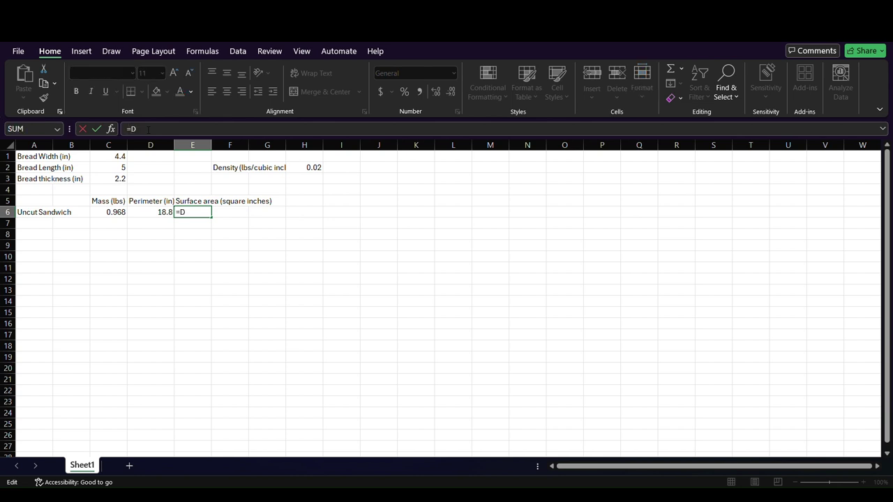
key(BackSpace)
key(BackSpace)
text(D6*)
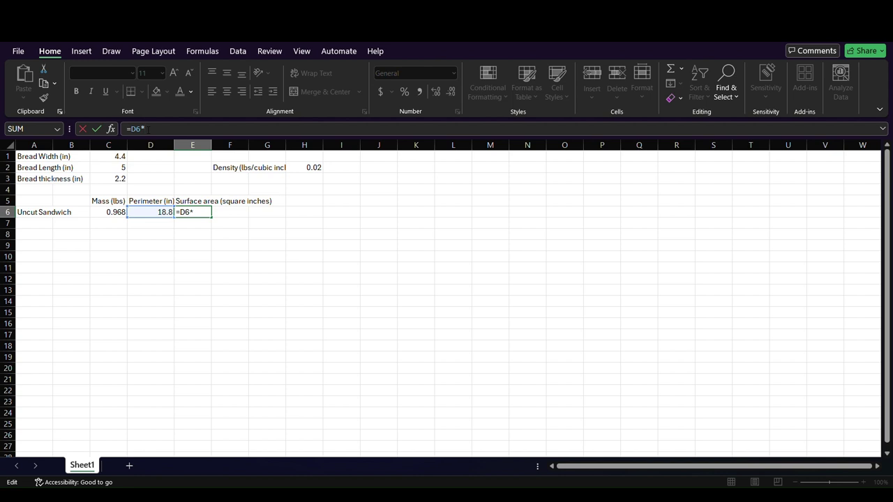
text(C3)
key(Return)
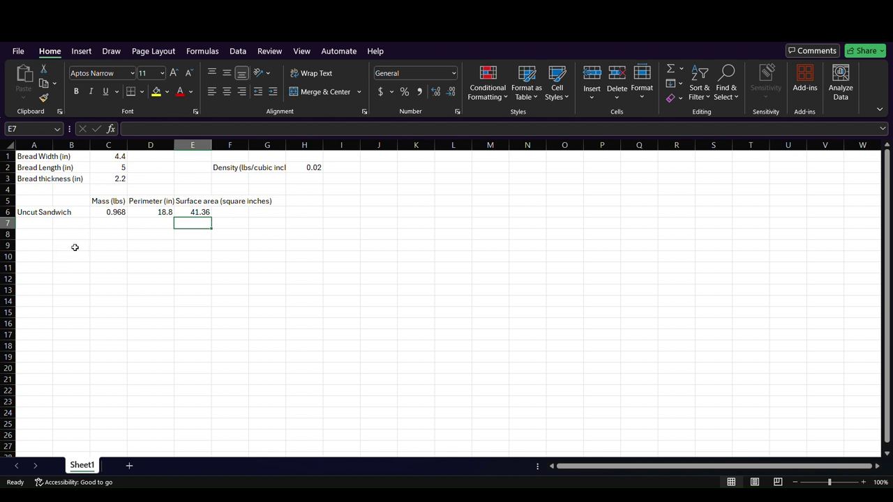
Step: Enter the row label Vertical cut in A7, below Uncut Sandwich
click(43, 227)
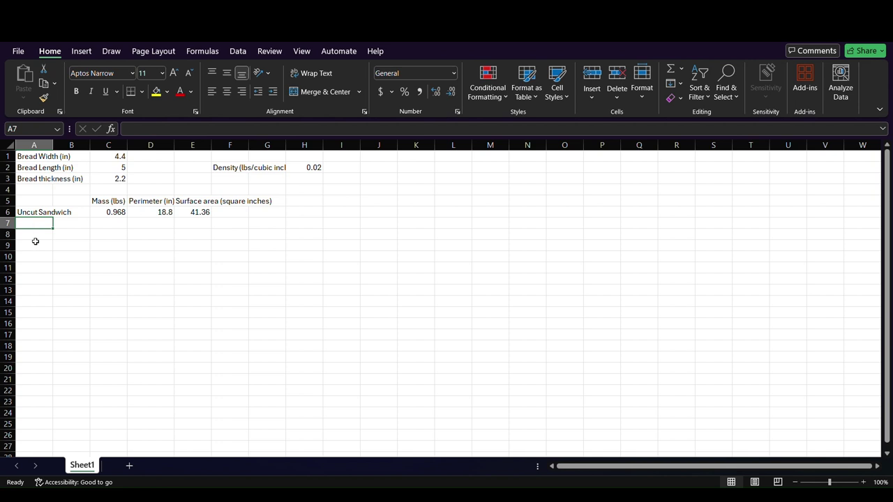
text(Vertical cut)
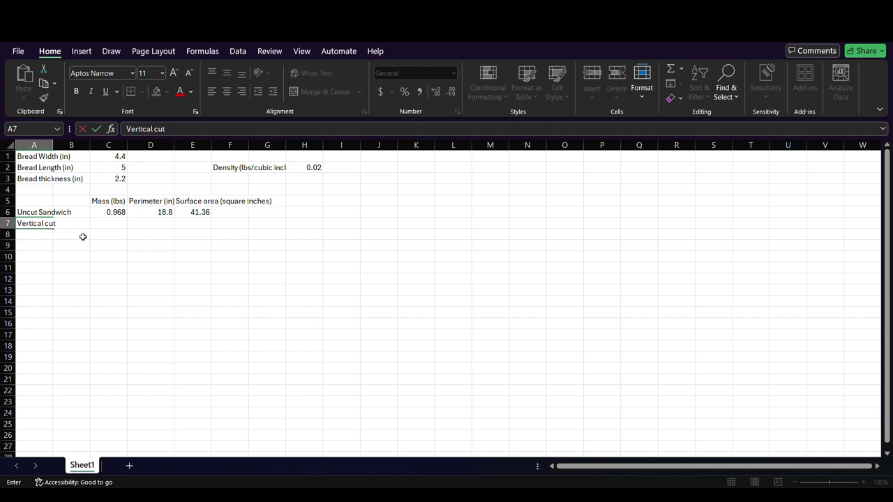
click(108, 202)
Step: Copy the headings and results block C5:H8 and paste it one column over, starting at D5
drag(108, 201, 141, 247)
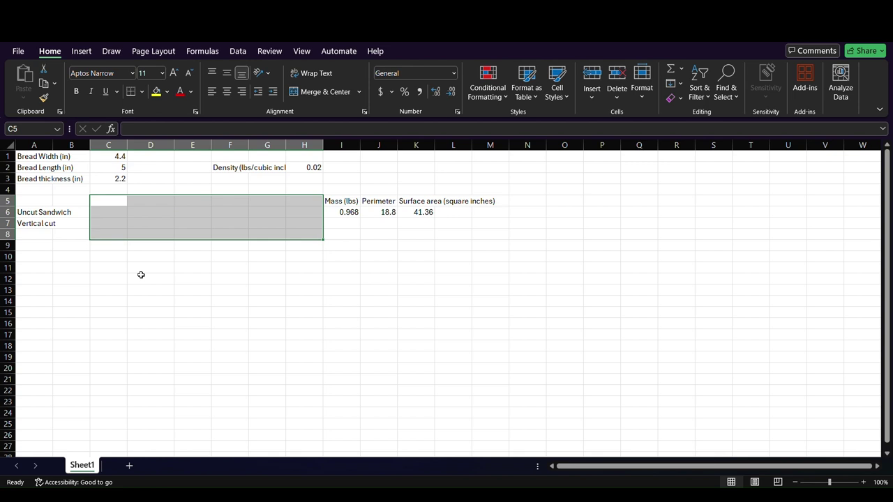
key(ctrl+z)
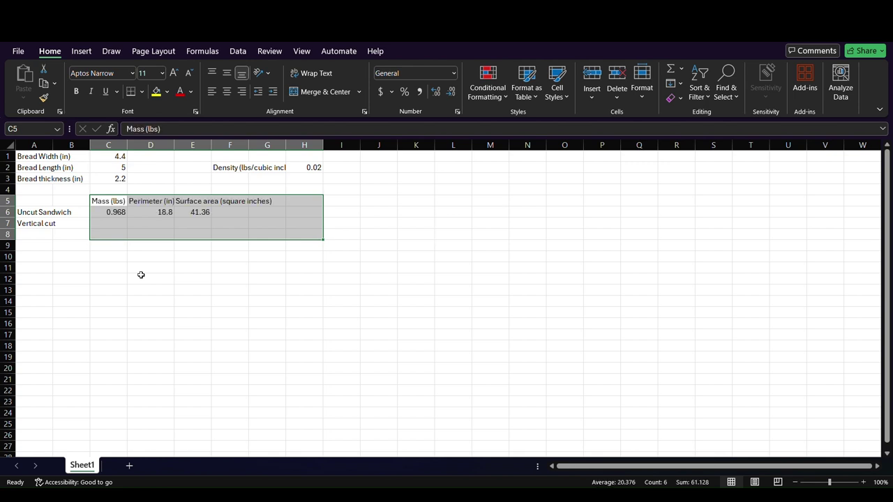
key(ctrl+c)
click(141, 272)
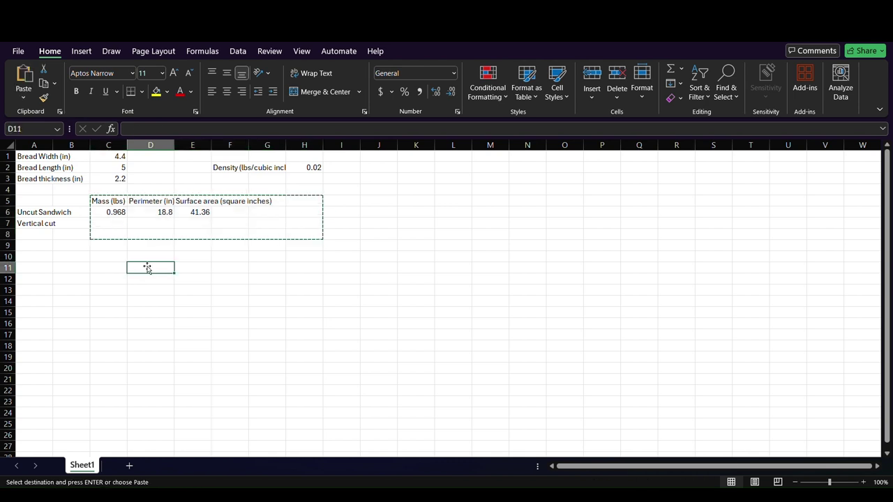
click(157, 201)
key(Return)
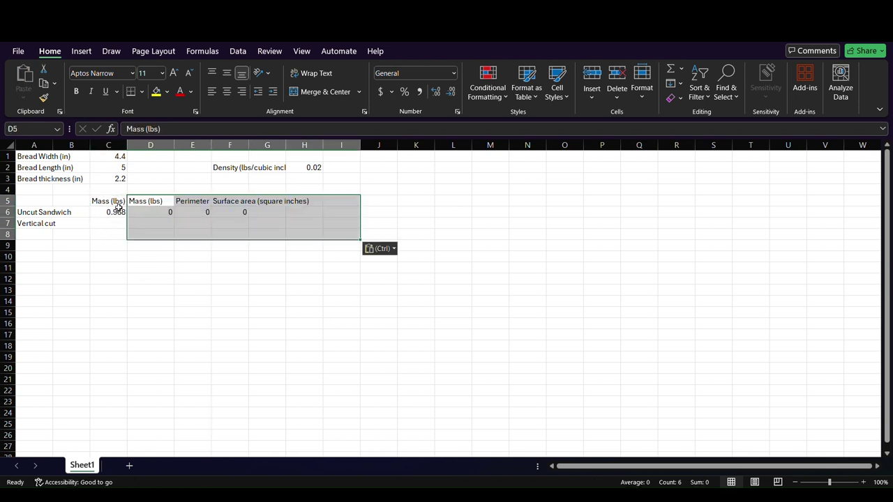
Step: Undo the pasted headings and results block and the Vertical cut label, and clear the pending copy selection
key(ctrl+z)
key(ctrl+z)
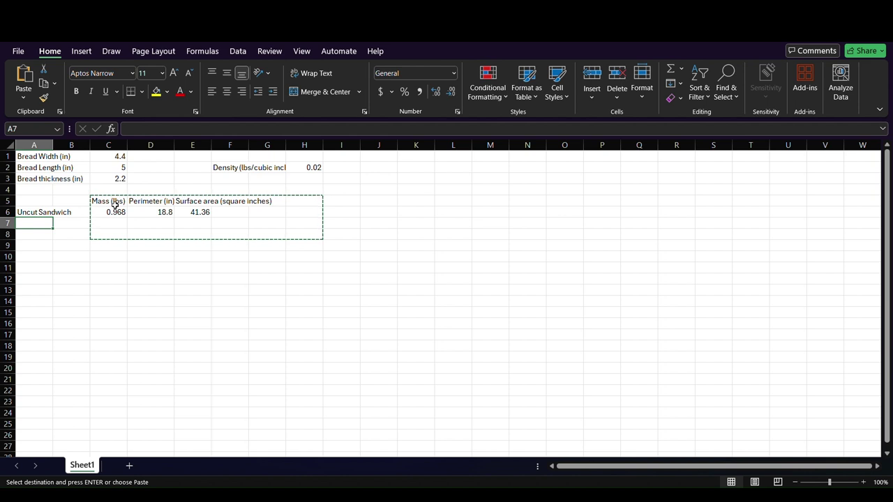
click(122, 262)
click(128, 250)
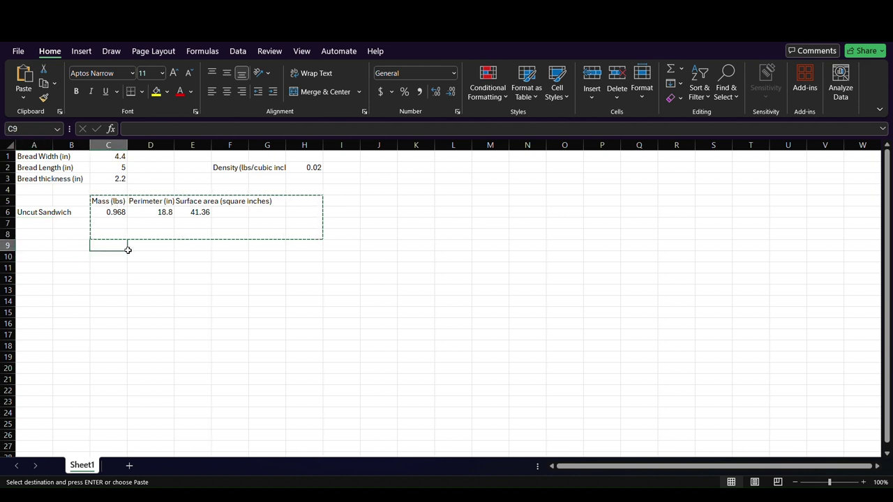
drag(115, 202, 115, 217)
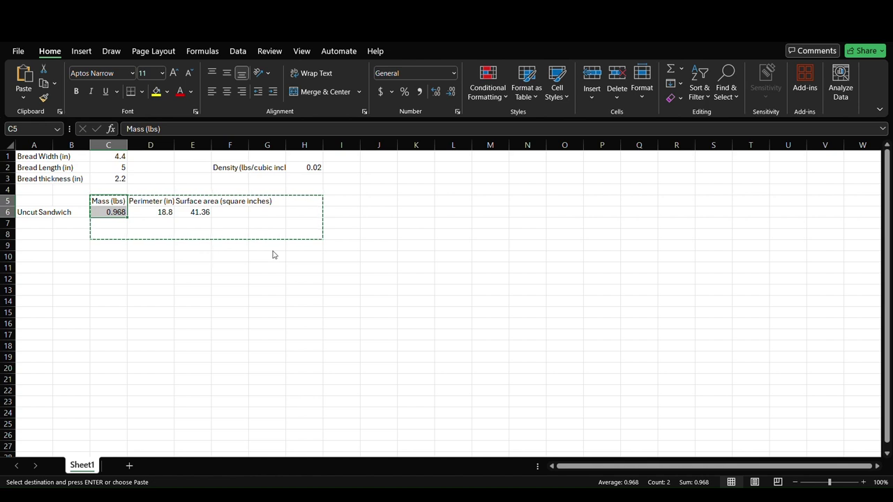
click(120, 233)
click(112, 206)
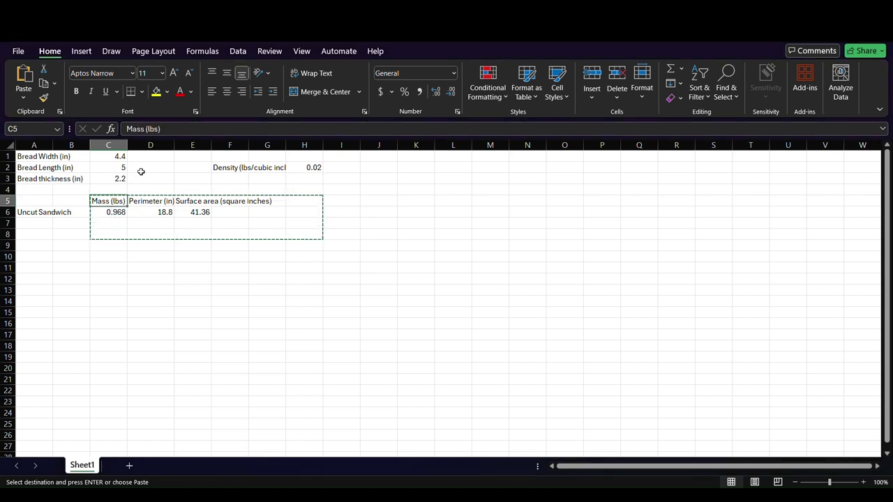
click(178, 187)
key(Escape)
Step: Insert blank cells at C5:C6, shifting the existing mass, perimeter and surface area cells one column to the right
drag(111, 202, 113, 212)
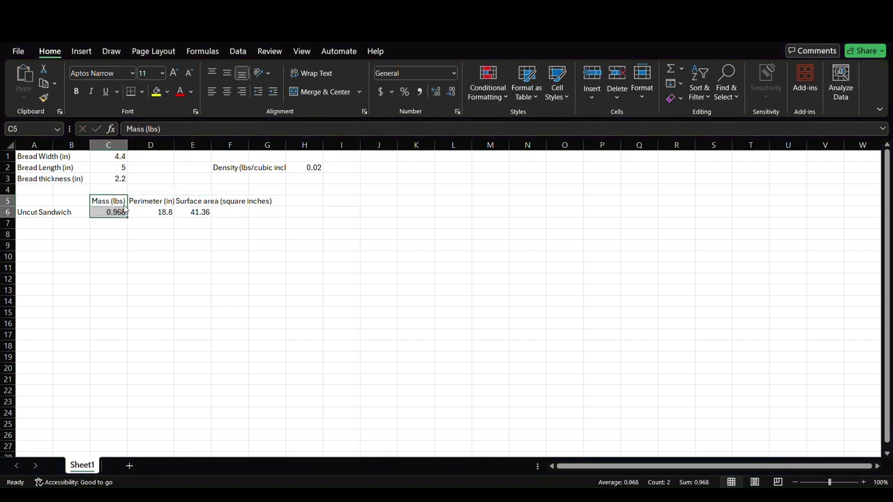
key(ctrl+shift+equal)
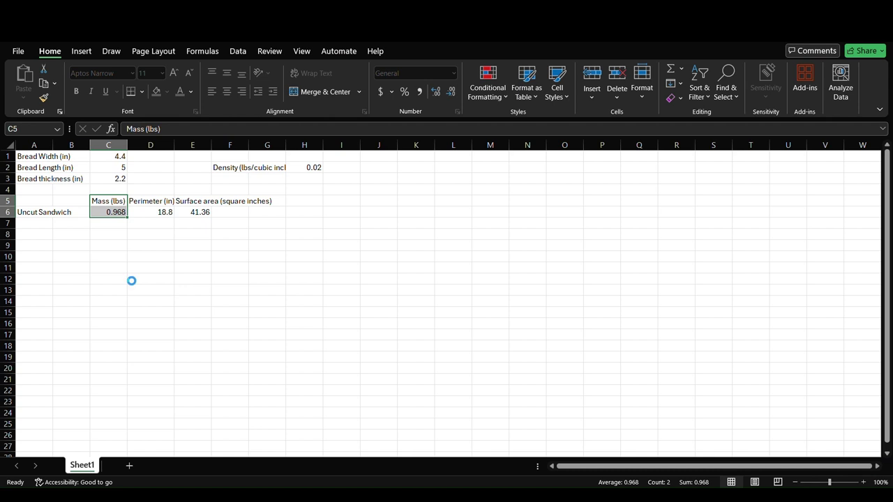
key(Return)
click(125, 257)
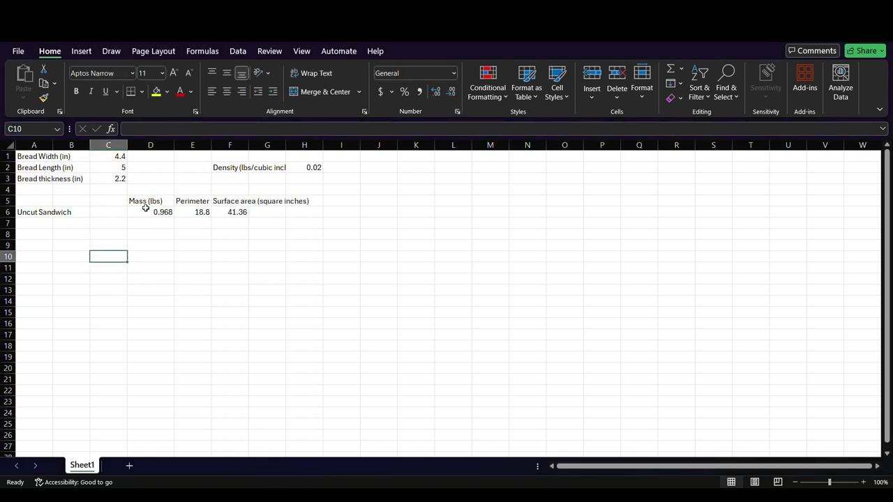
Step: Enter the heading Length cut (in) in C5 and the value 0 for the uncut sandwich in C6
click(106, 202)
text(L)
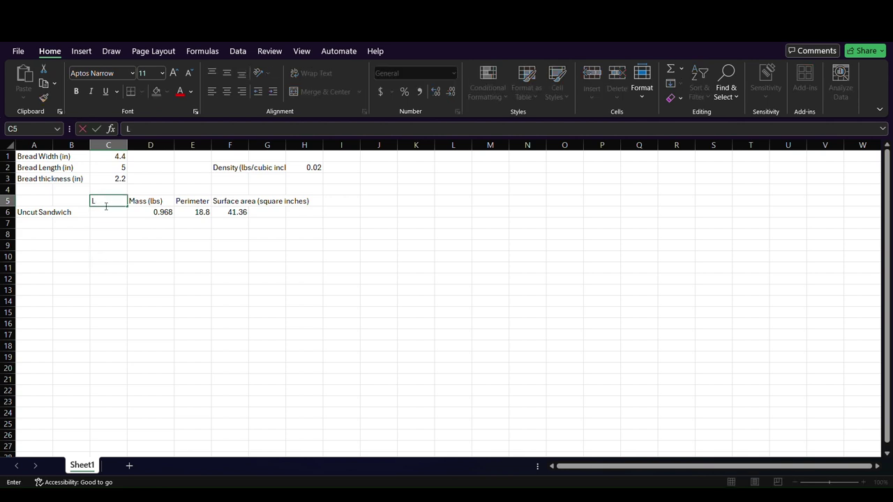
text(ength cut)
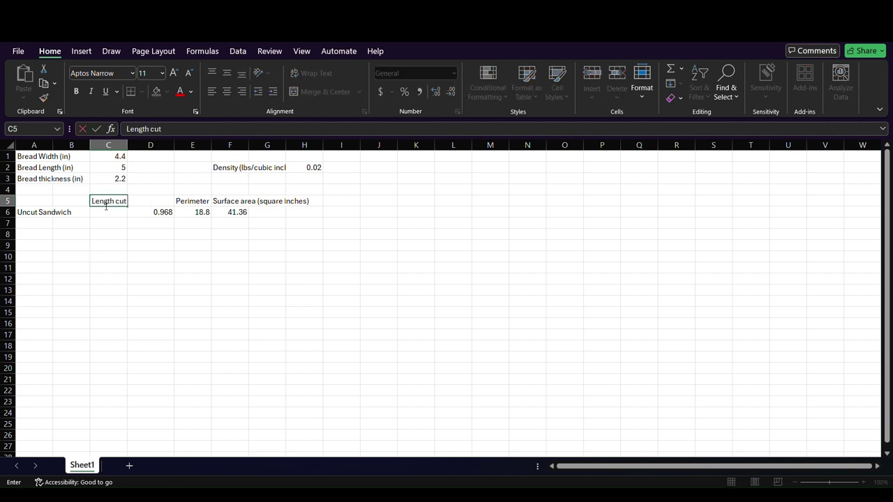
text( (in))
key(Return)
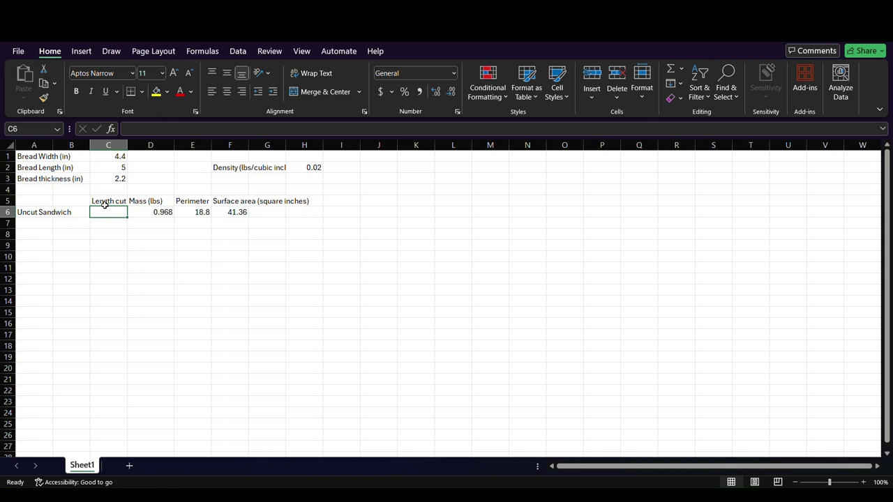
text(0)
key(Return)
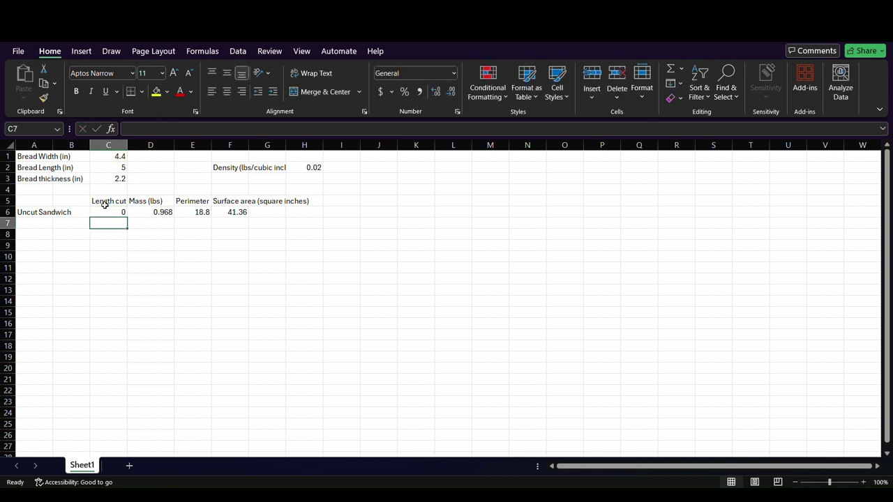
Step: Enter the row label Vertical cut in A7 and set its cut length in C7 with the formula =C1
click(31, 229)
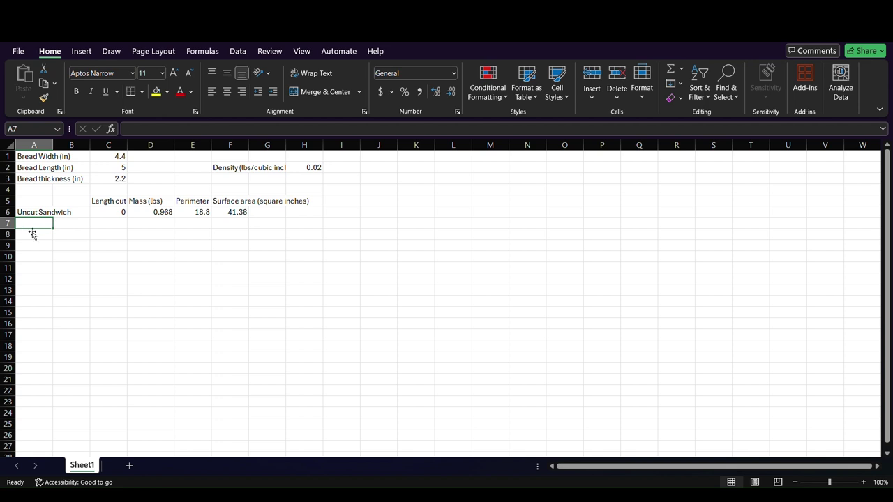
text(Vertical cut)
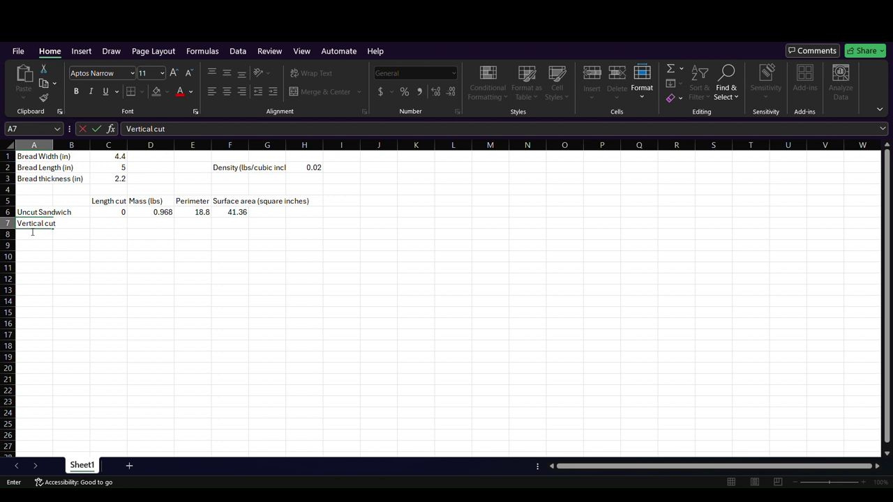
key(Tab)
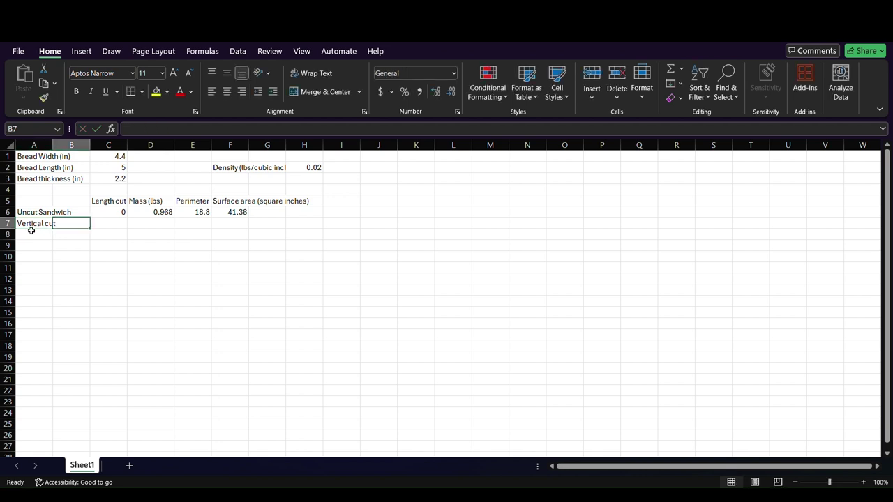
key(Tab)
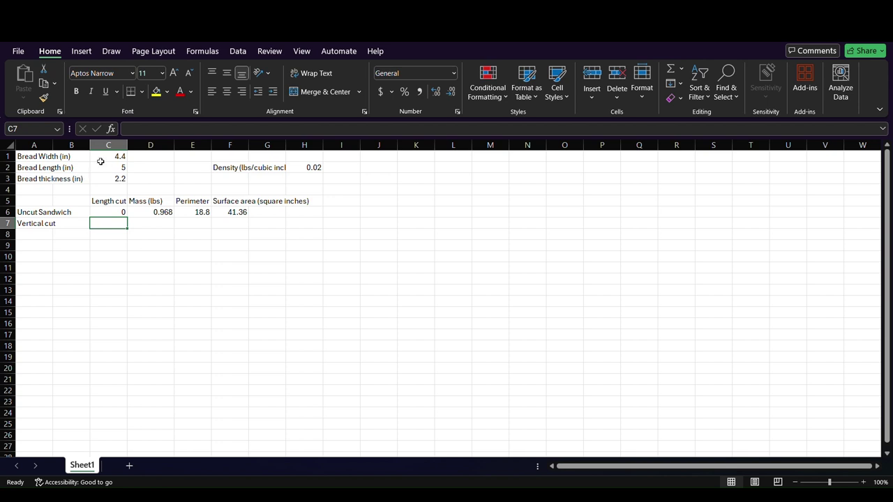
click(154, 129)
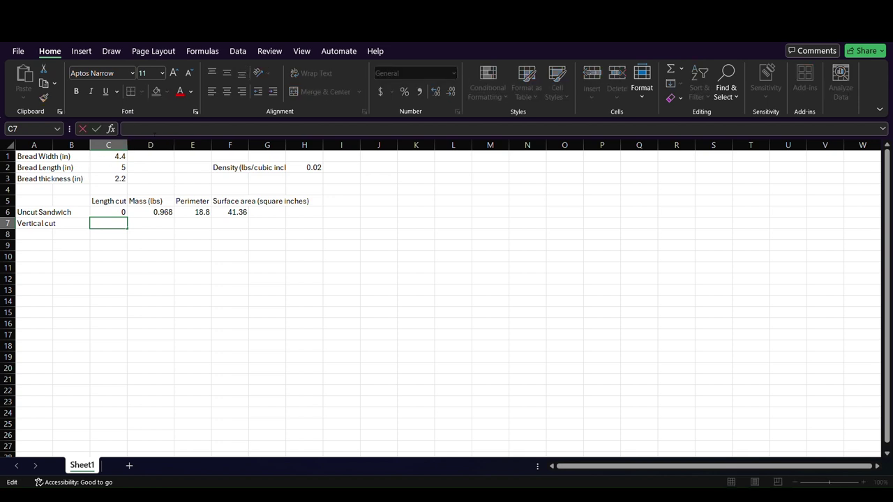
text(=)
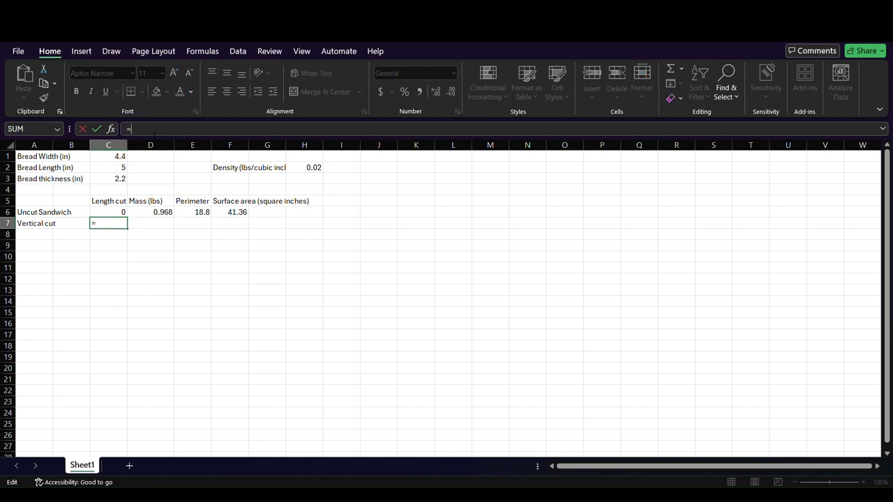
text(C1)
key(Return)
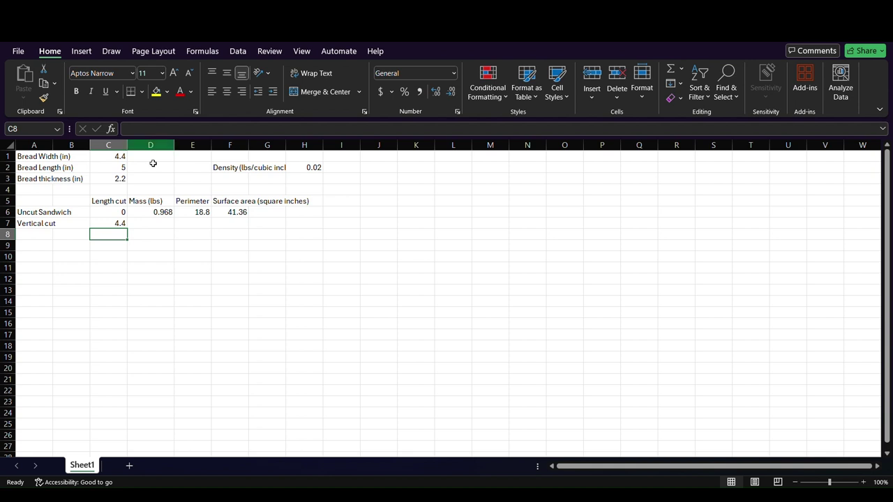
Step: Set the vertical cut's mass in D7 to the uncut sandwich's mass with the formula =$D$6
click(148, 228)
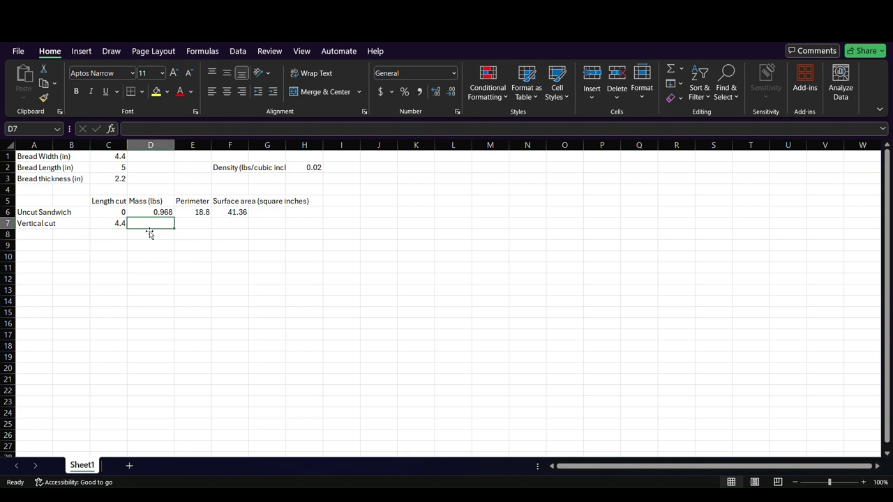
click(152, 129)
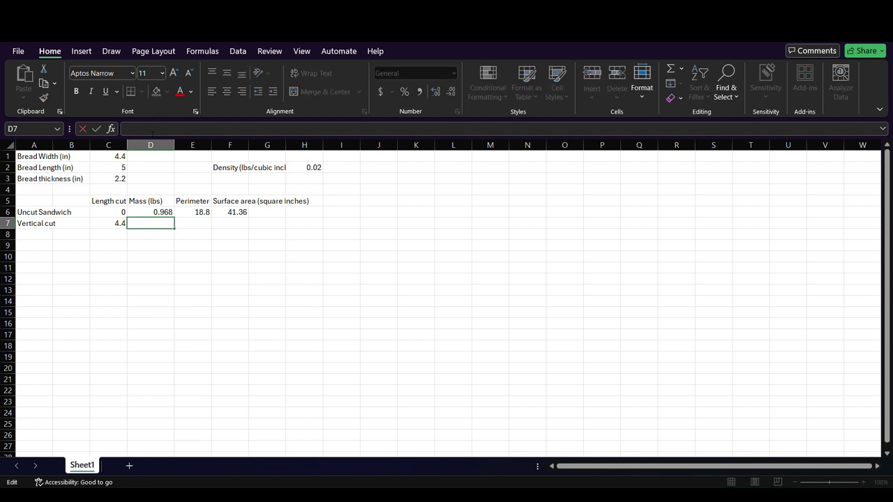
text(=)
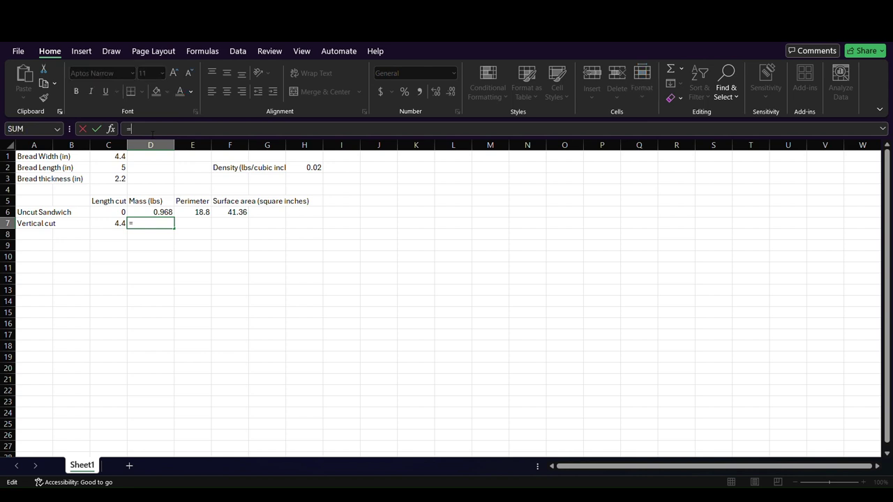
text($D$6)
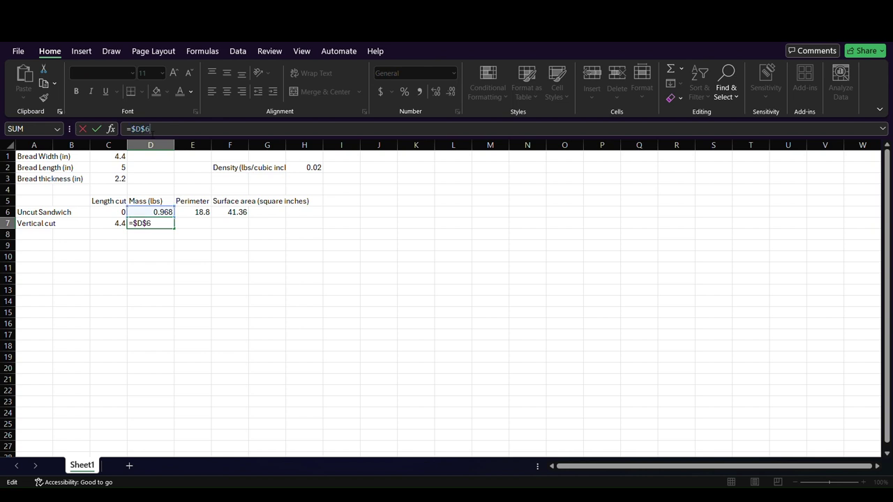
text(-)
click(174, 247)
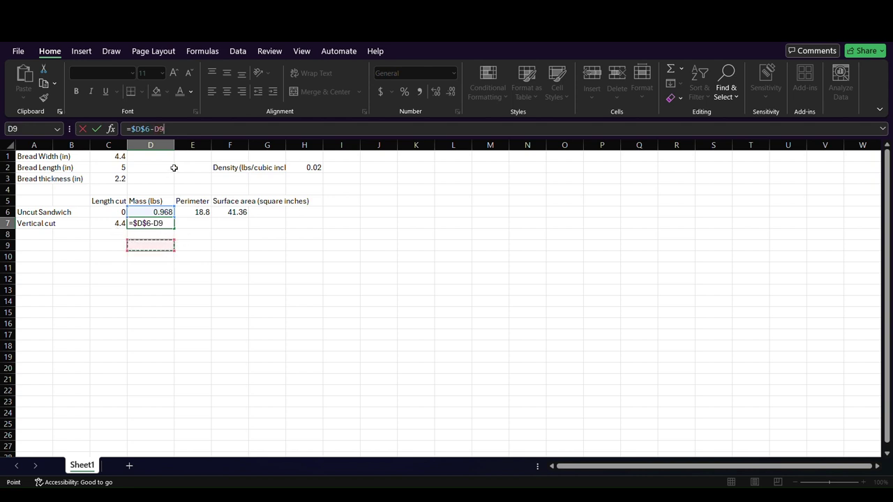
key(BackSpace)
key(BackSpace)
key(BackSpace)
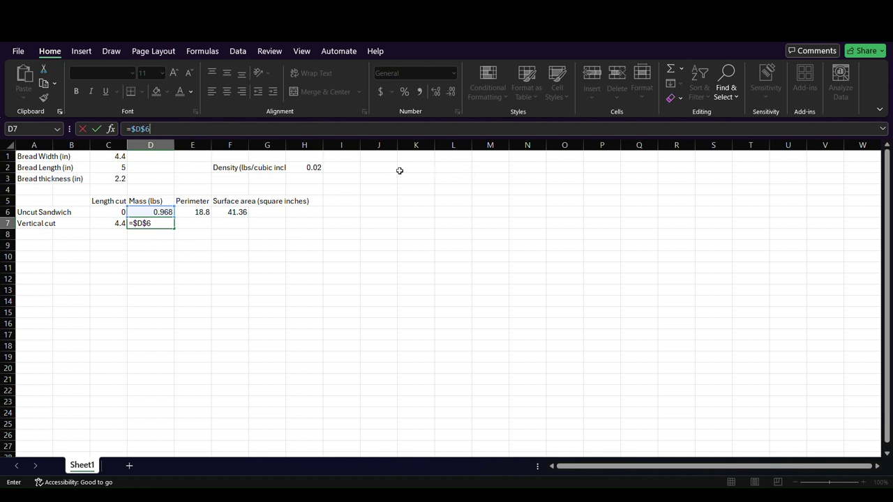
key(Return)
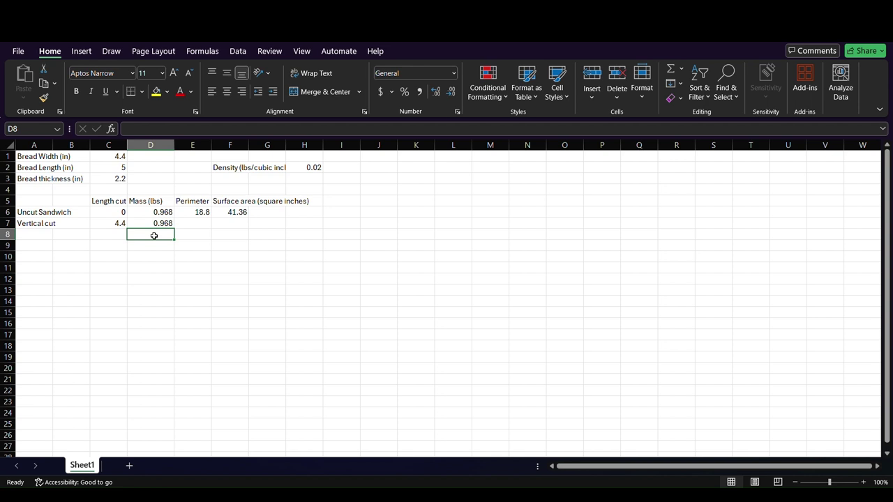
Step: Add the parameter label Portion of mass loss in F3 and enter its value 0.001 in H3
click(378, 183)
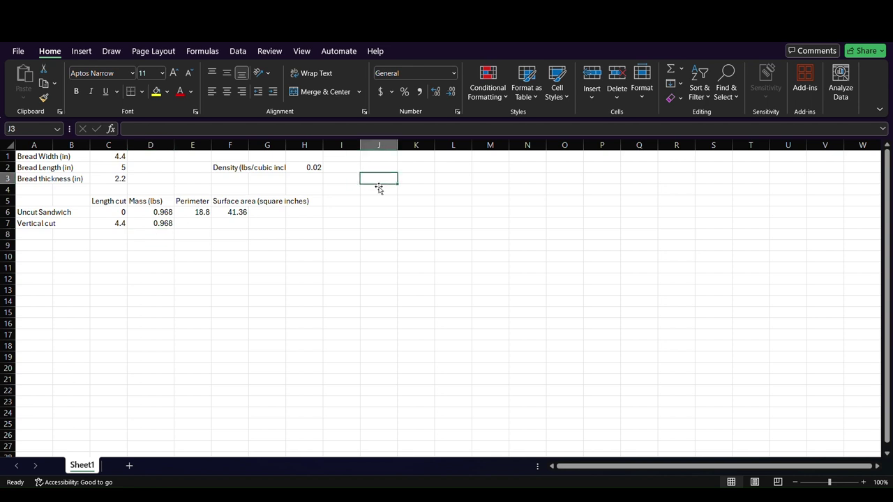
click(234, 185)
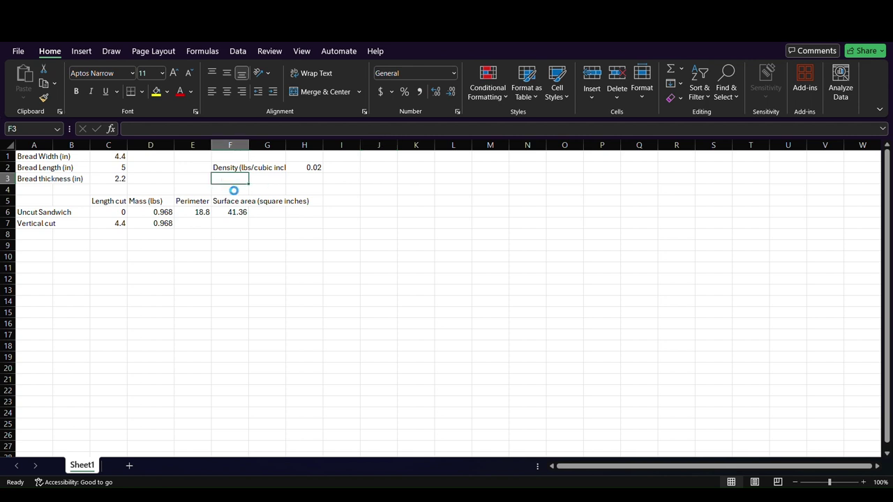
ctrl+scroll(233, 188, up, 2)
ctrl+scroll(229, 187, up, 1)
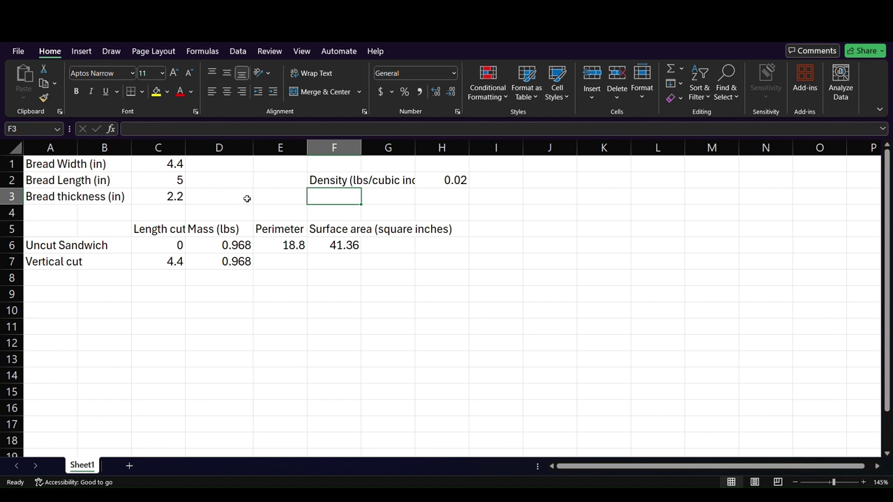
text(P)
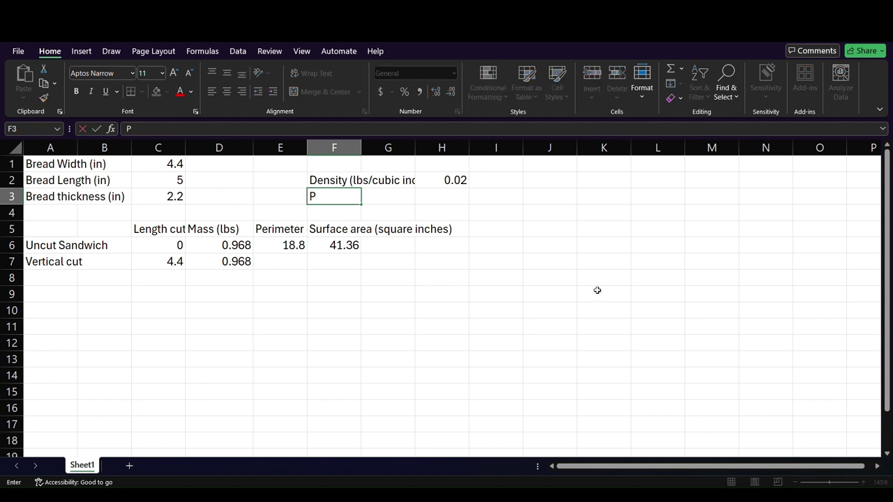
text(ortion of mass loss)
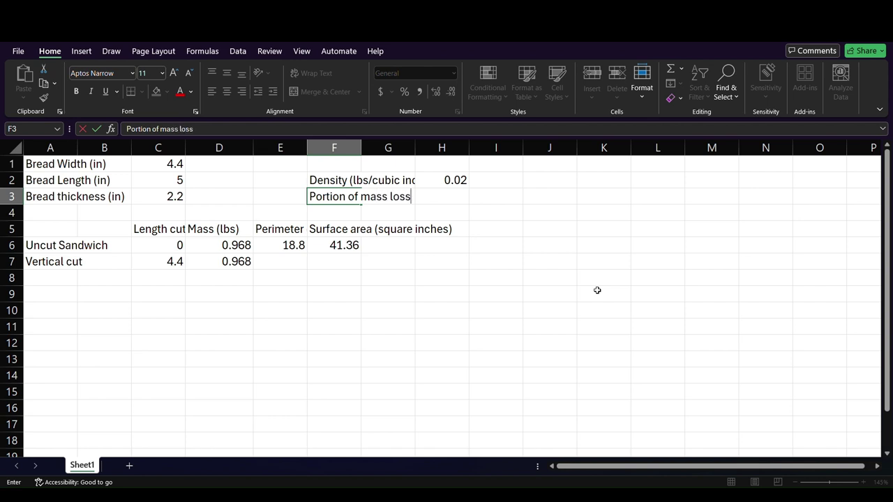
key(Tab)
key(Tab)
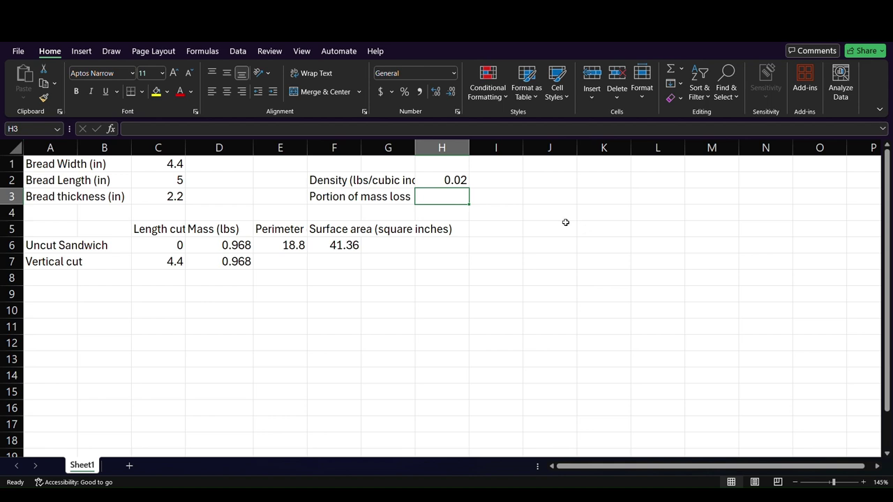
click(542, 130)
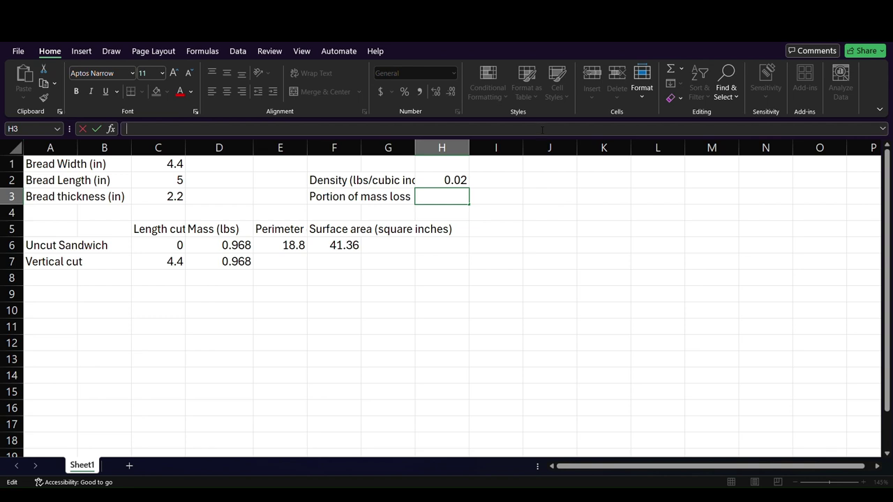
text(0.001)
key(Return)
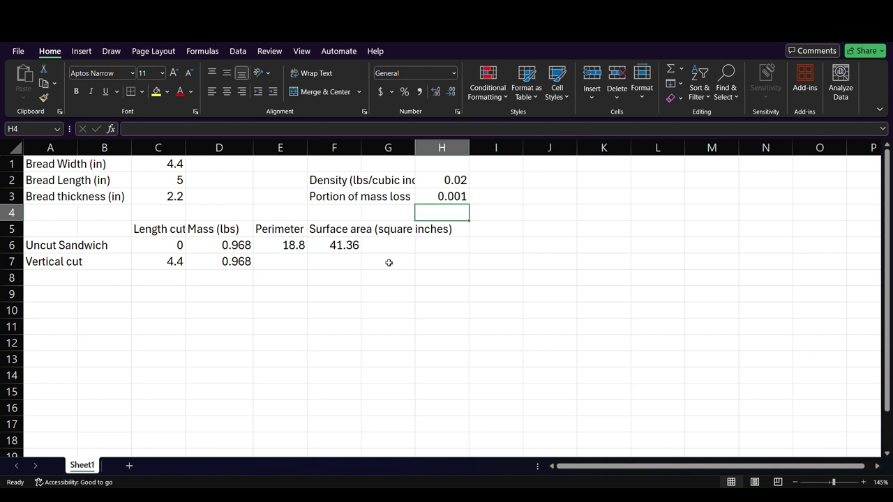
click(239, 269)
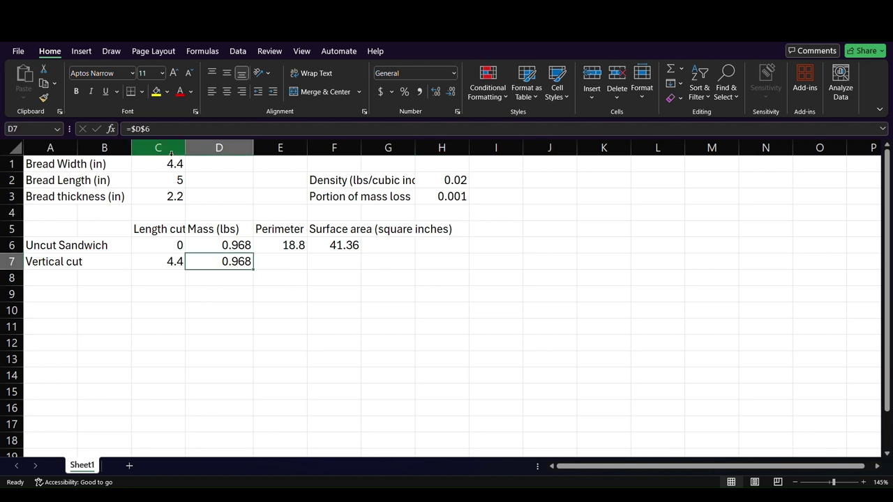
click(168, 130)
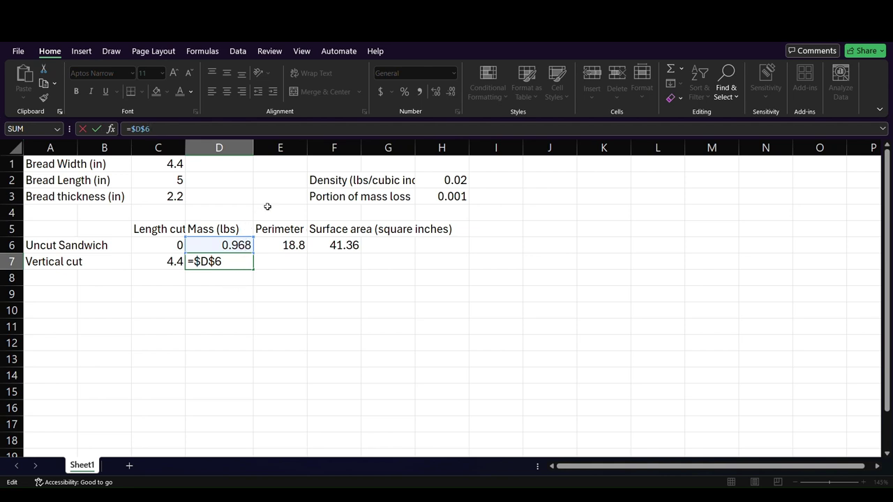
text(-)
click(444, 200)
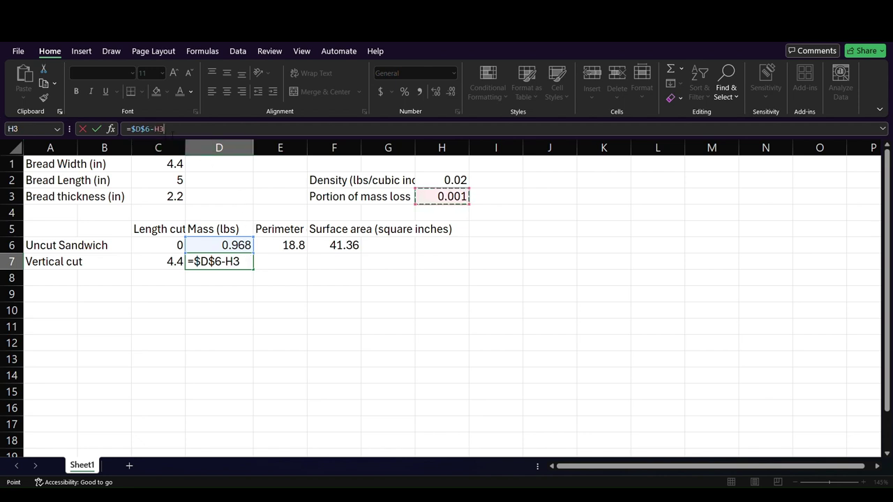
key(BackSpace)
key(BackSpace)
key(BackSpace)
key(Return)
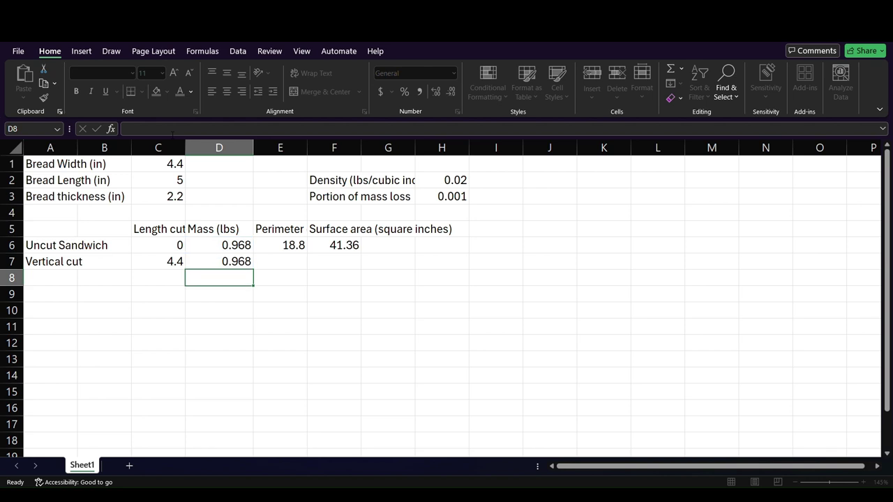
Step: Set the mass loss value in H3 to 0.0001 and extend its label in F3 to Portion of mass loss per inch of cut
click(455, 196)
click(135, 128)
text(0)
click(330, 203)
click(207, 130)
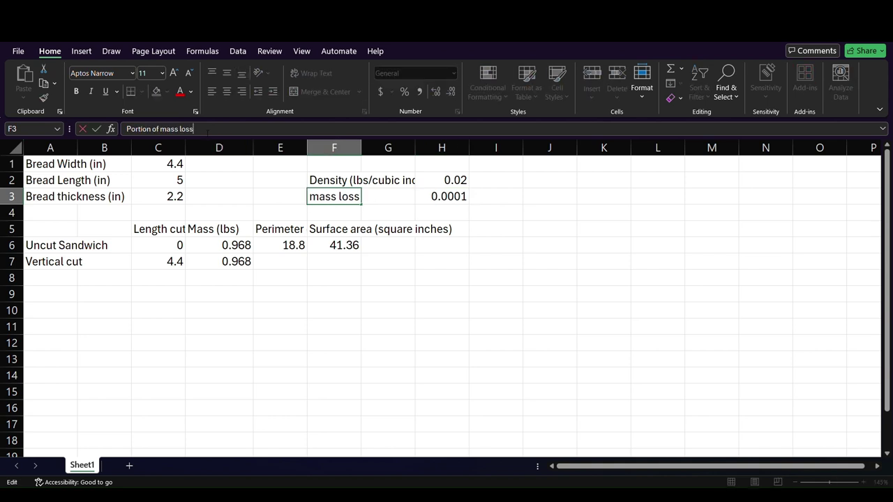
text(per inch )
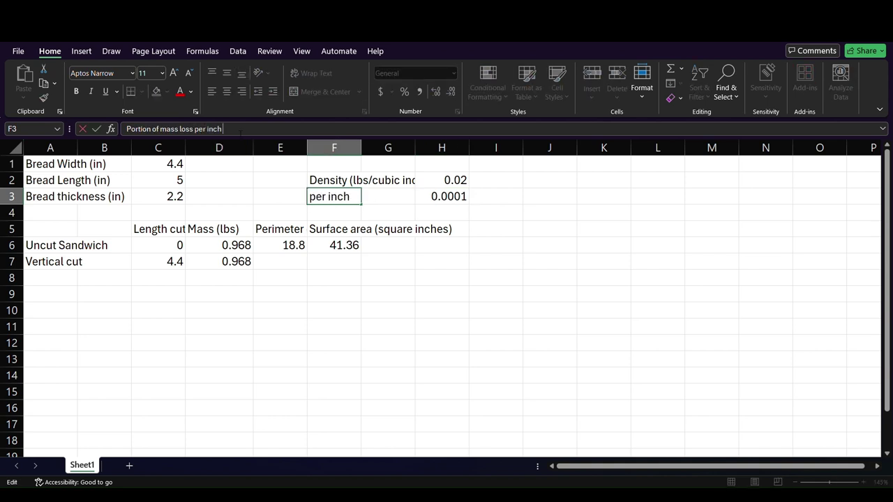
text(of cut)
key(Return)
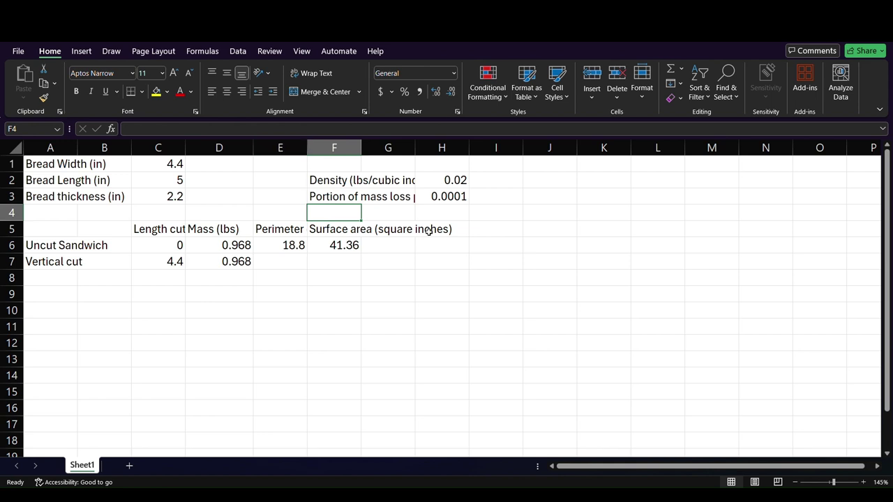
Step: Change the vertical cut's mass in D7 to subtract the cutting loss, using the formula =$D$6-$D$6*$H$3*C7
click(454, 199)
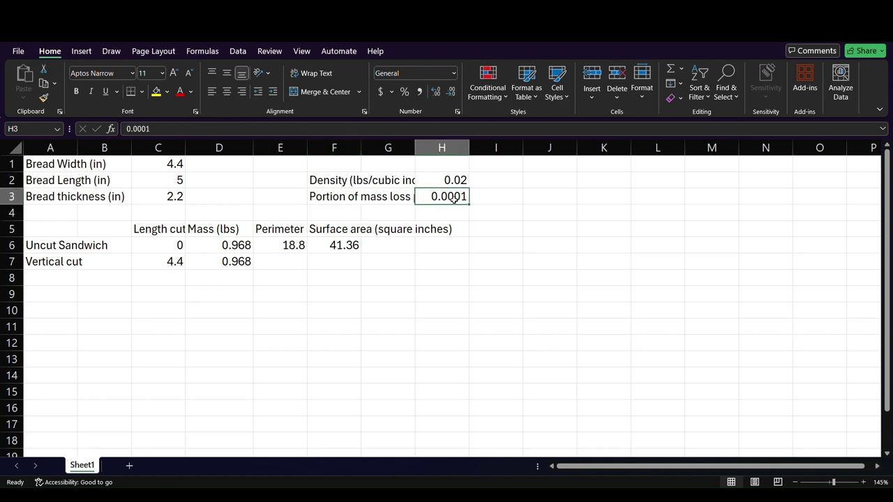
click(220, 265)
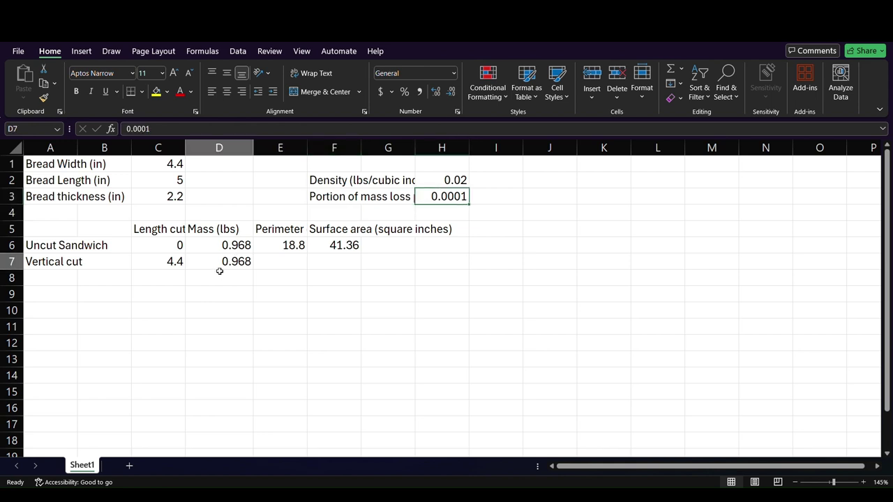
click(179, 130)
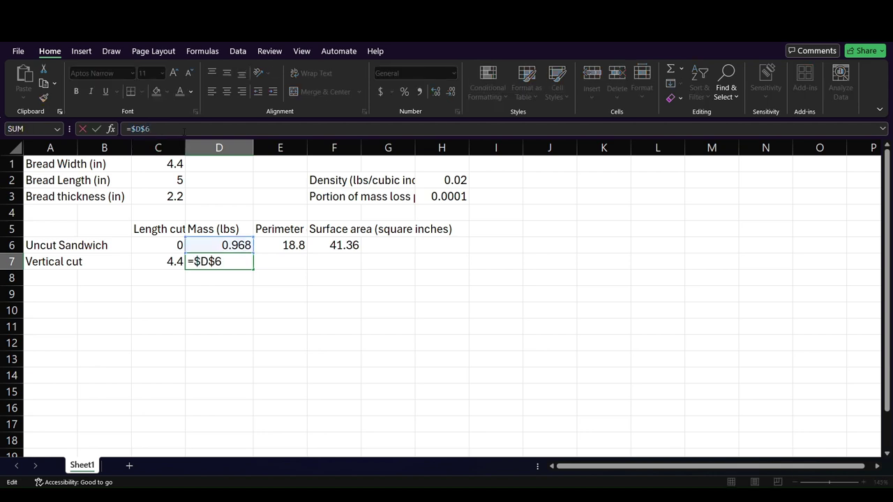
text(-$D$6)
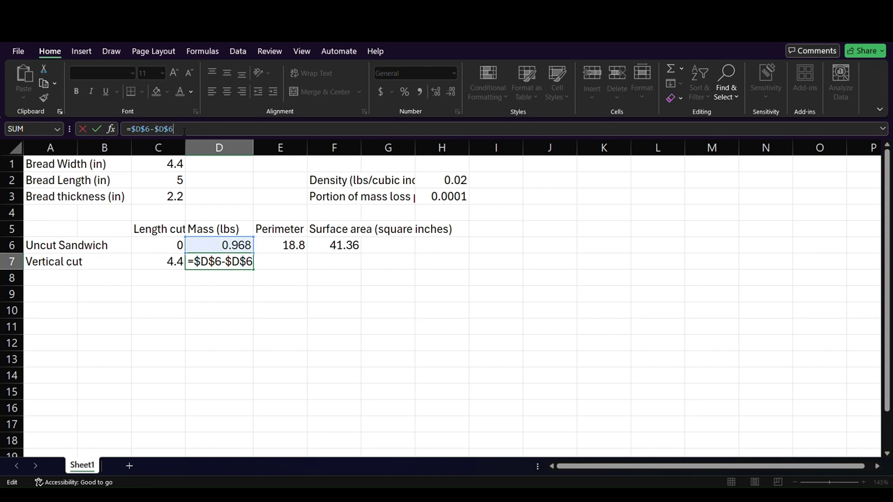
text(()
key(BackSpace)
text(*)
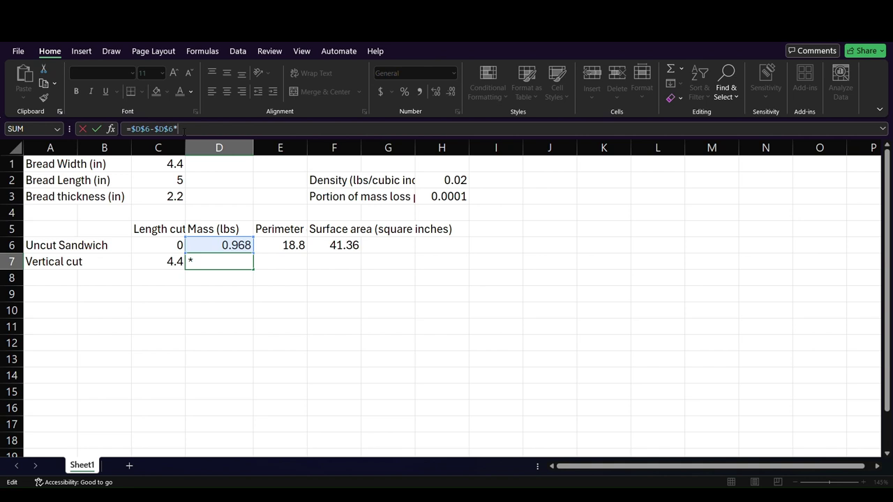
text($h$3)
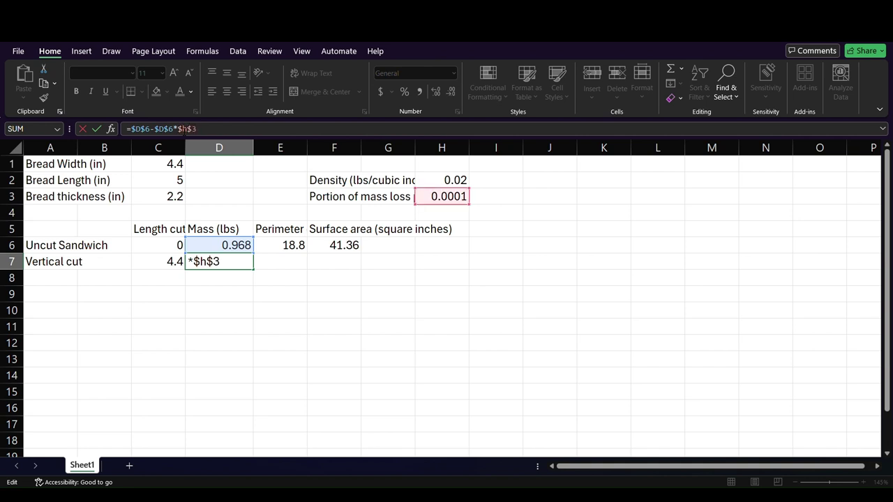
text(=)
key(BackSpace)
key(BackSpace)
key(BackSpace)
key(BackSpace)
key(BackSpace)
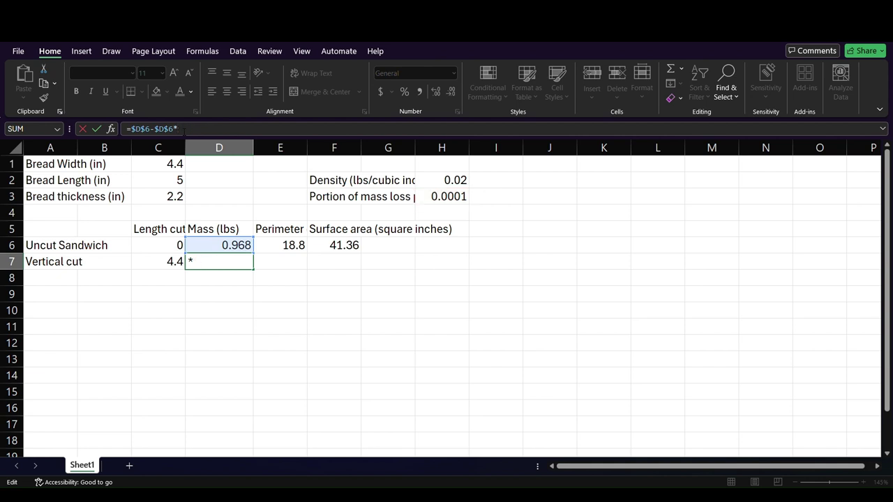
text($H$3)
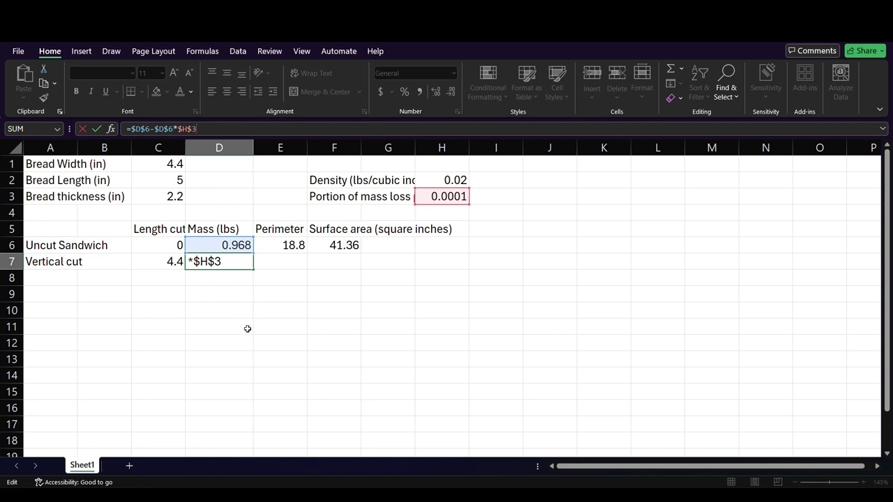
text(*C7)
key(Return)
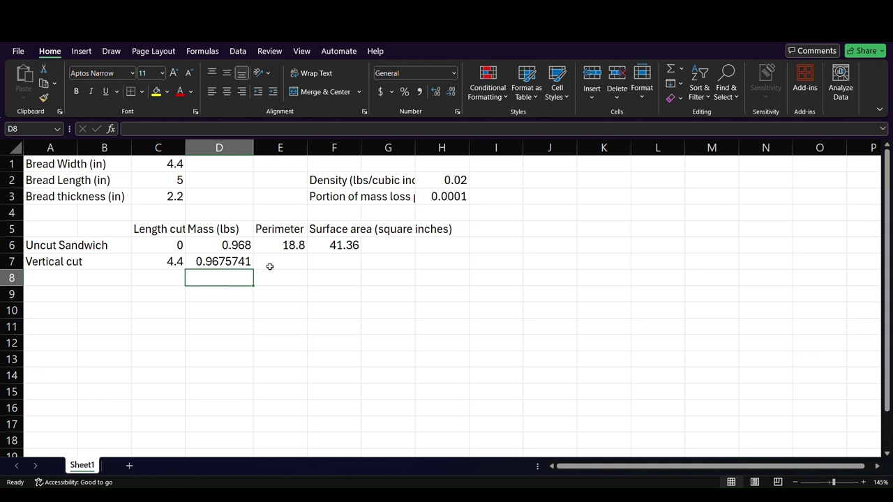
Step: Calculate the vertical cut's perimeter in E7 with the formula =4*C1+2*C2
click(270, 267)
click(216, 129)
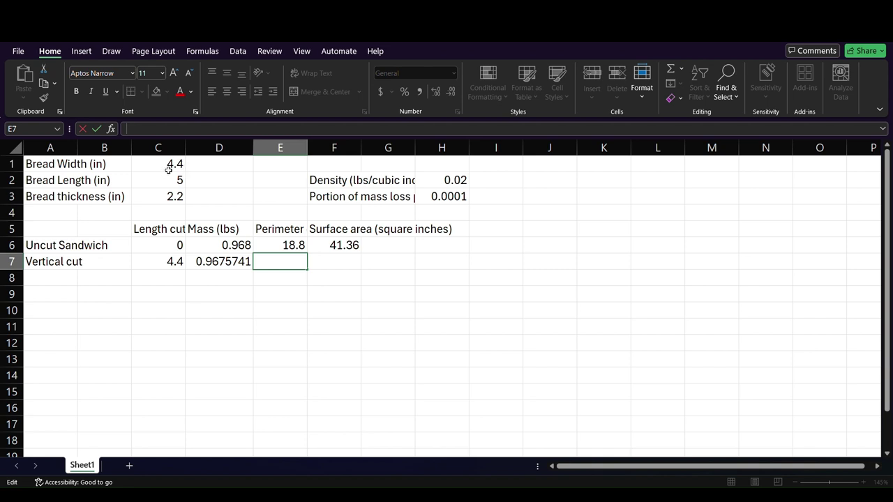
text(=)
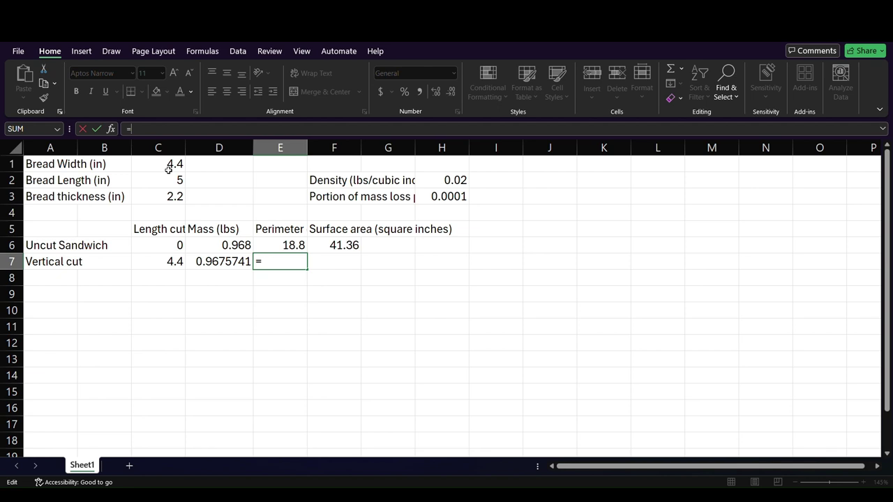
text(4*C2)
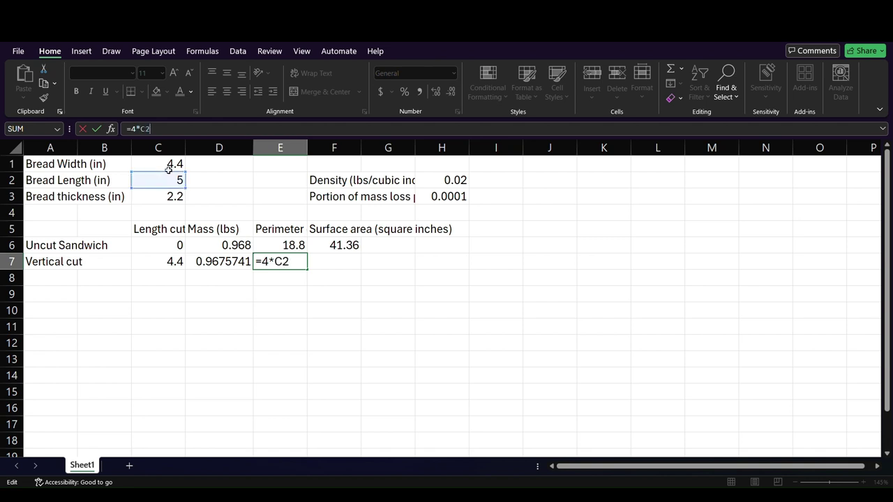
key(BackSpace)
text(1+)
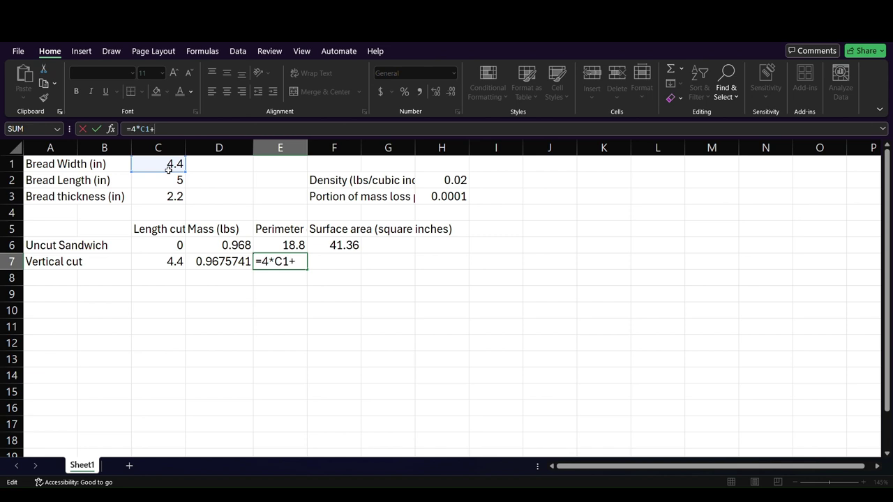
text(2*C2)
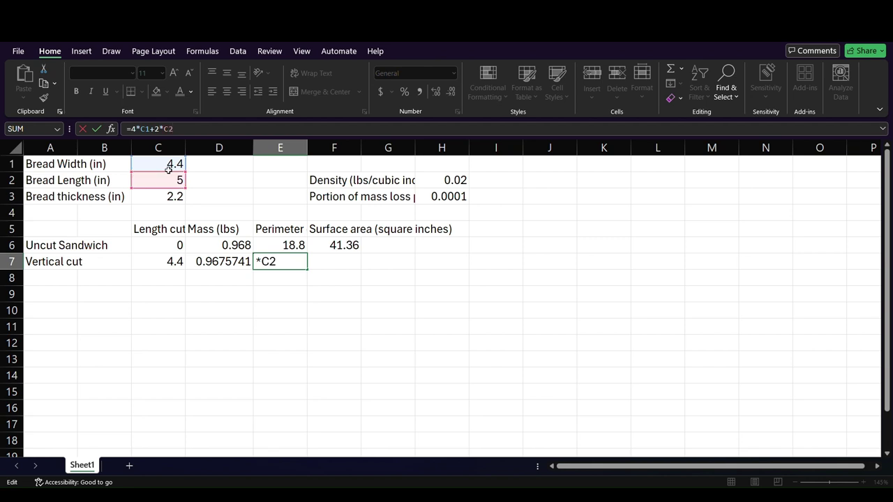
key(Return)
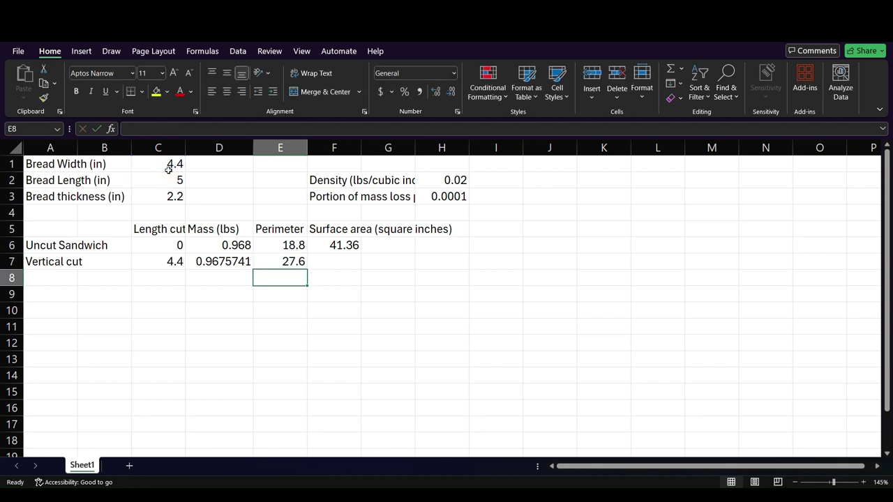
Step: Try to copy the uncut sandwich's surface area formula from F6 down to F7
click(350, 244)
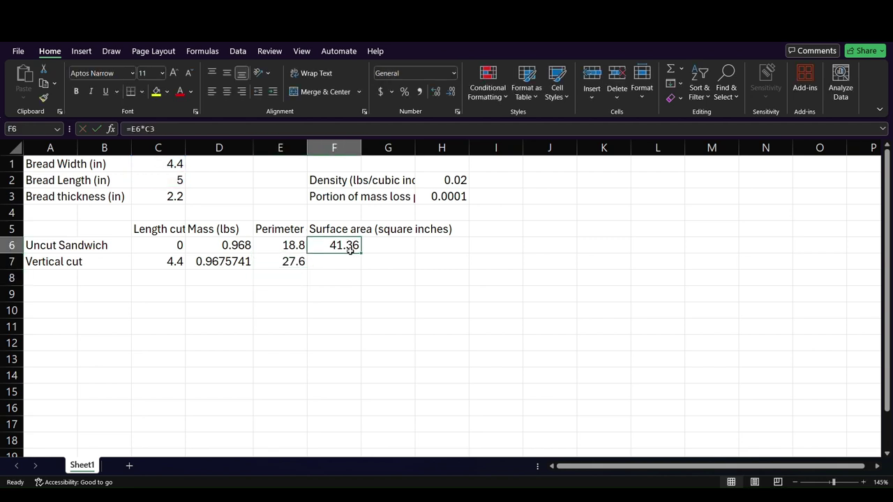
drag(362, 260, 365, 268)
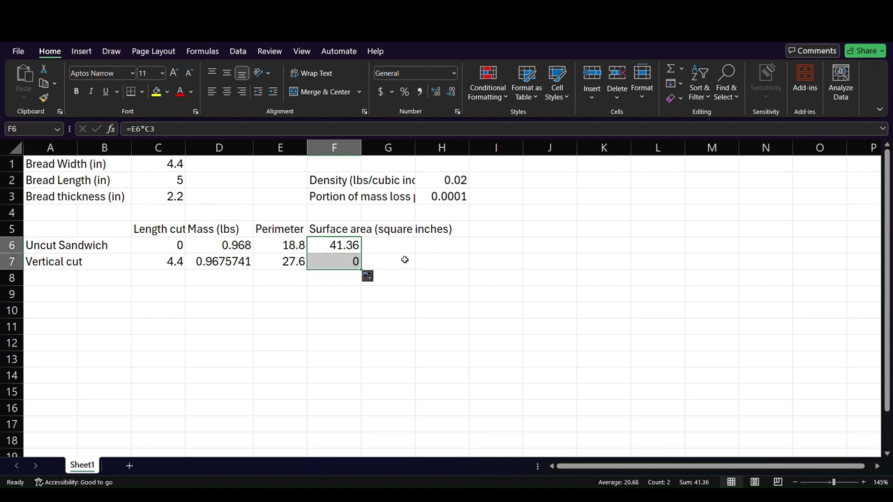
click(395, 260)
Step: Make the bread thickness reference absolute in F6 with =E6*$C$3 and fill the formula down to F7
click(340, 249)
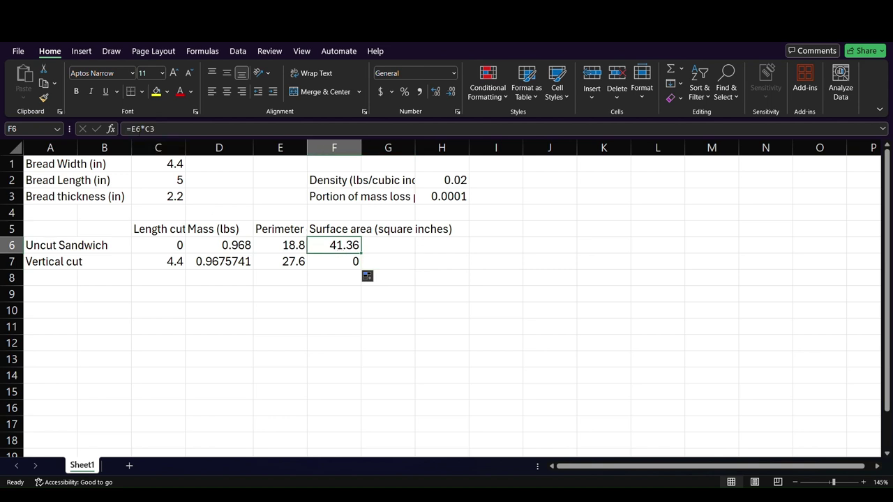
key(F2)
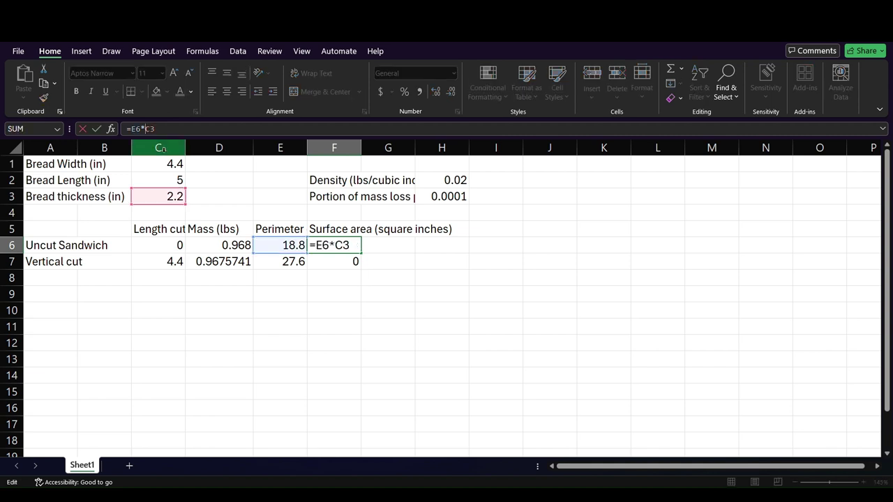
text($C$)
key(Return)
click(351, 249)
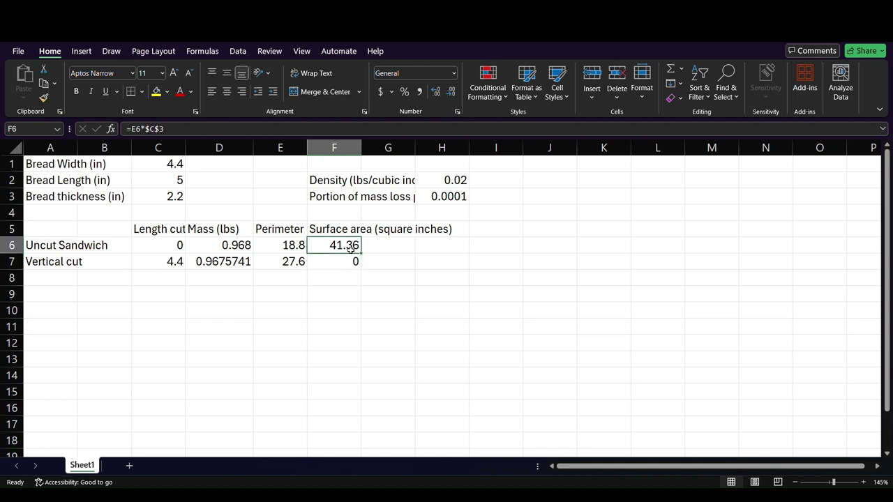
drag(362, 254, 367, 268)
click(383, 252)
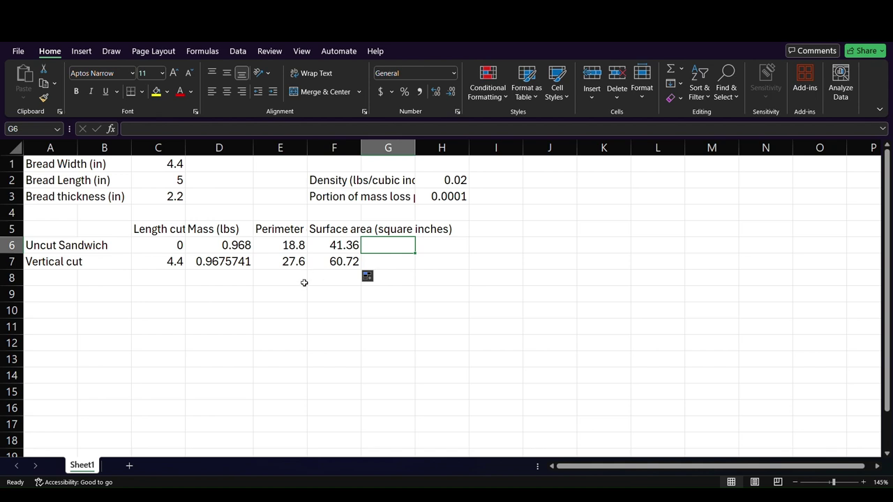
Step: Add the heading Crustless surface area in I5 and enter 0 for the uncut sandwich in I6
click(484, 259)
click(496, 231)
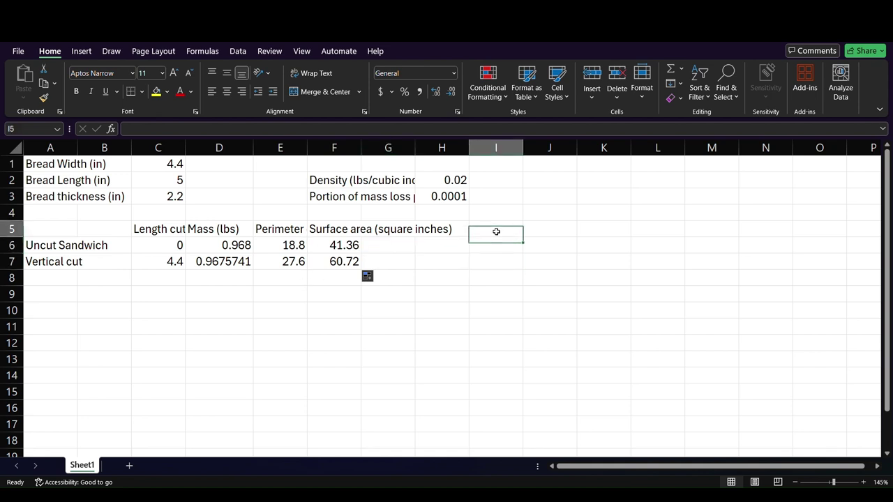
text(Crustless surface area)
key(Return)
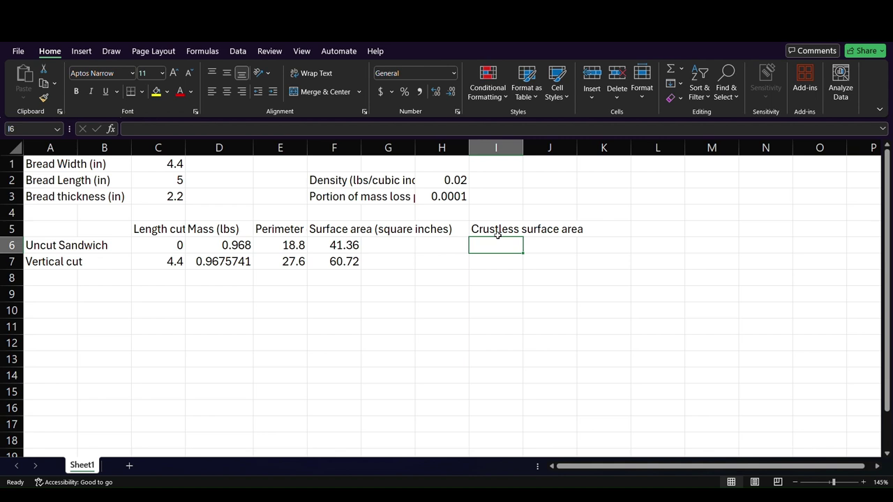
text(0)
key(Return)
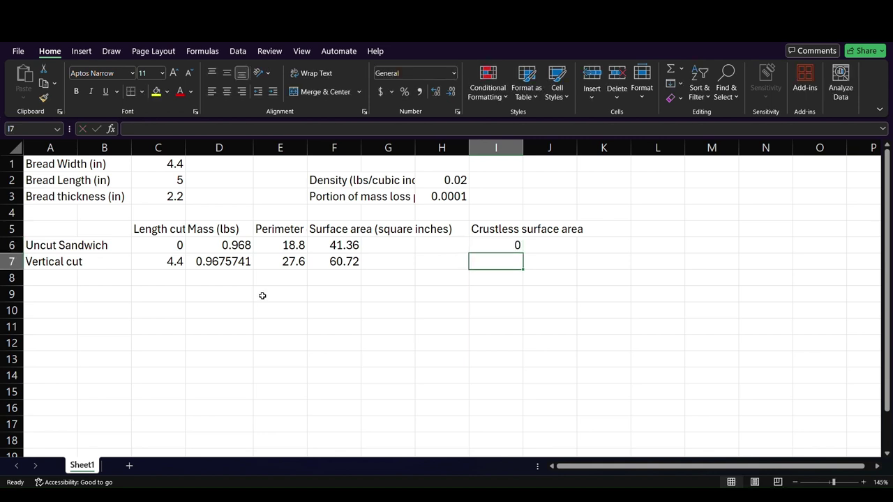
Step: Enter the formula =2*C1 in I7 for the vertical cut's crustless surface area
click(218, 131)
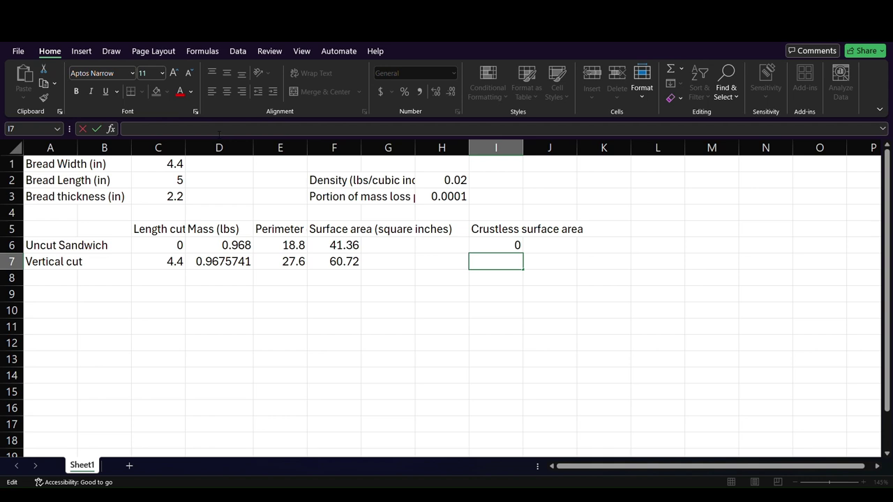
text(2)
key(BackSpace)
text(=2*)
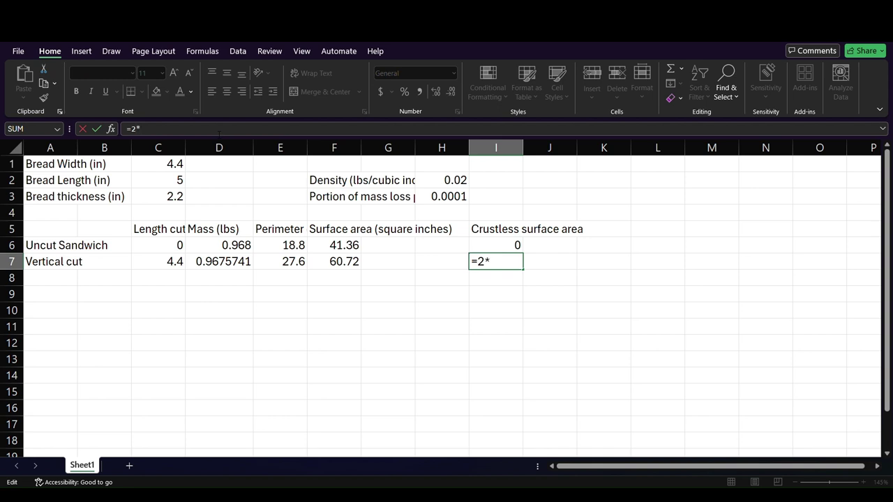
text(C1)
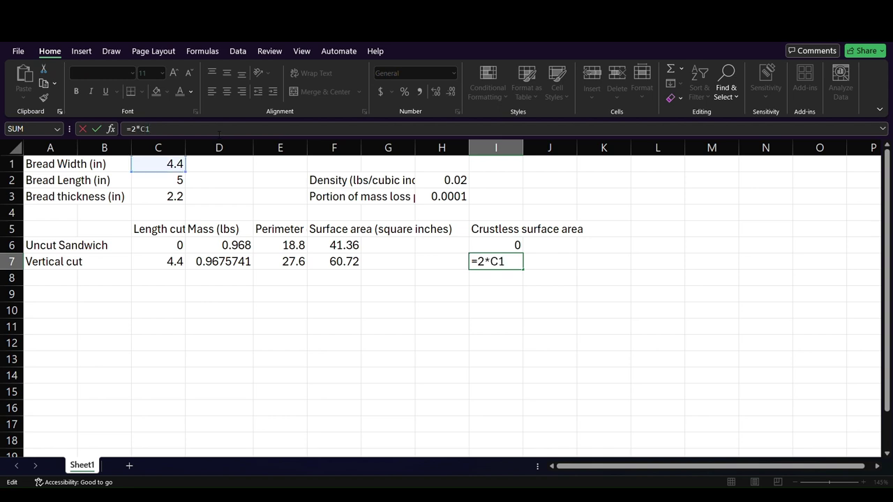
key(Return)
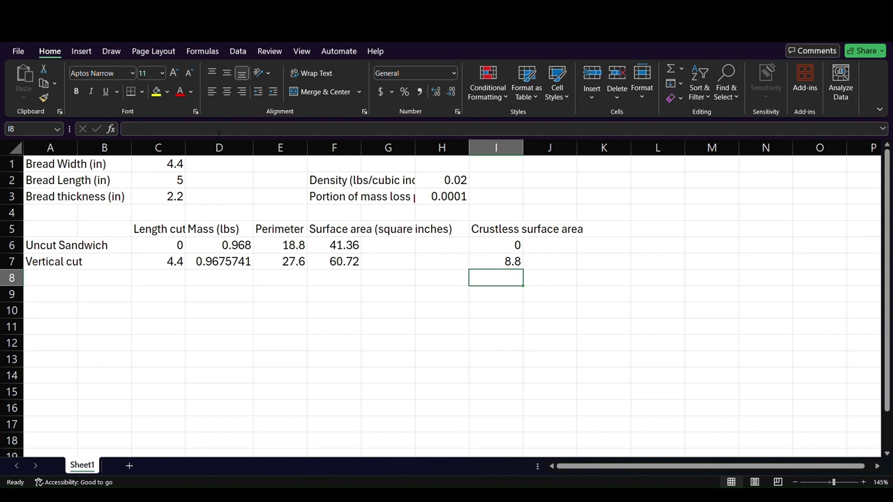
Step: Add the unit to the heading in I5 so it reads Crustless surface area (in square inches)
click(503, 232)
click(218, 129)
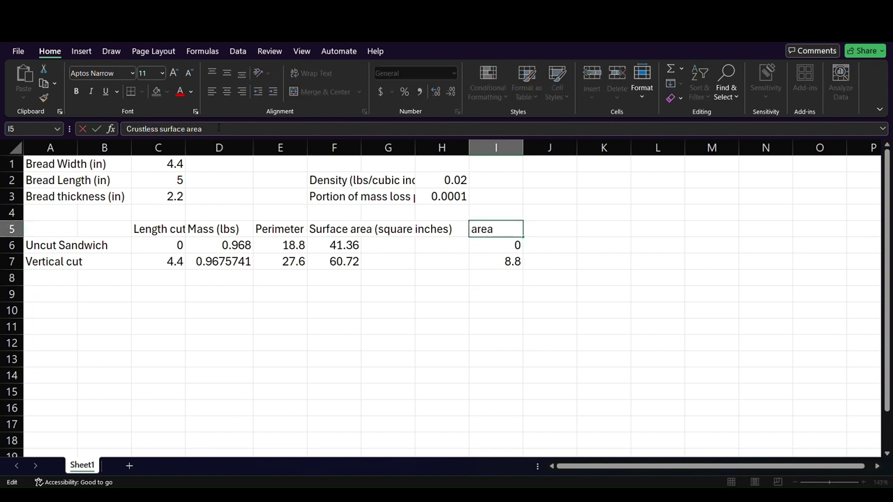
text((in isquare inche)
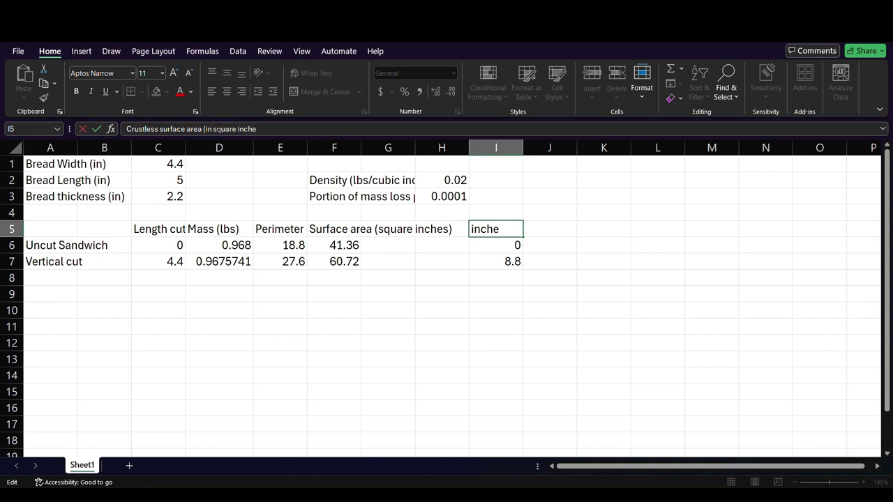
text(s))
key(Return)
Step: Include the bread thickness in the vertical cut's crustless surface area formula in I7, making it =2*C1*C3
key(Down)
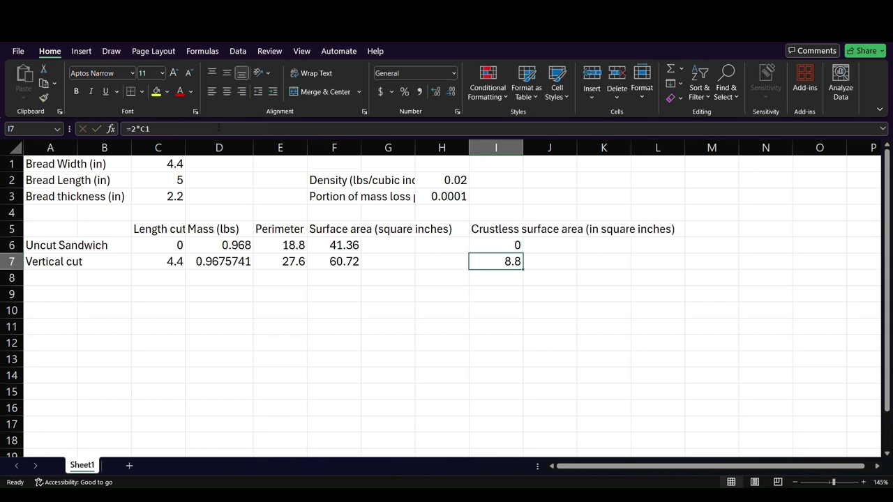
click(218, 129)
text(*C3)
key(Return)
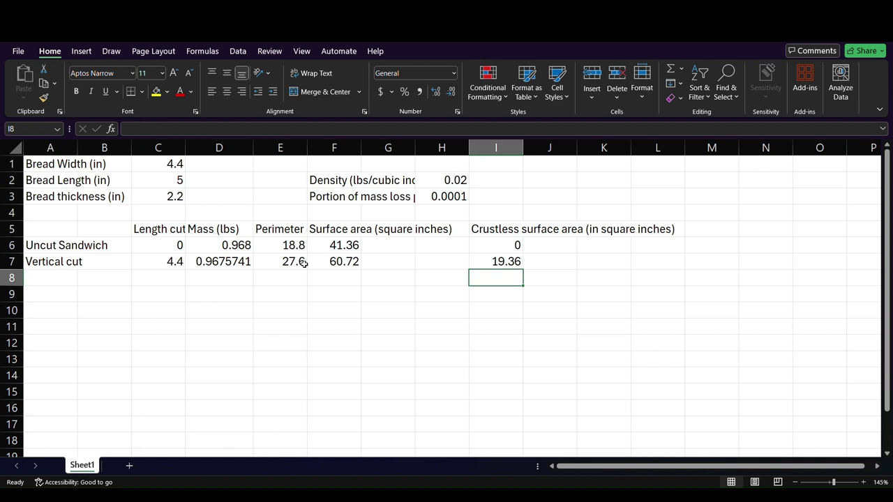
click(328, 268)
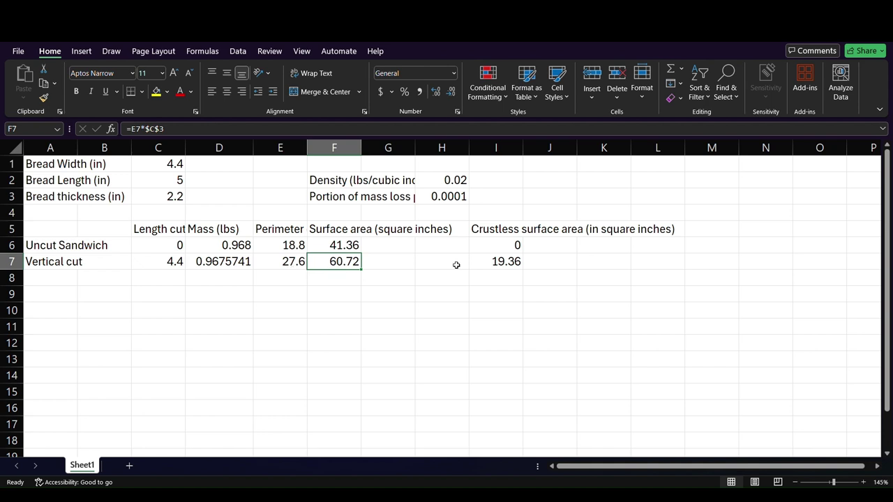
click(498, 265)
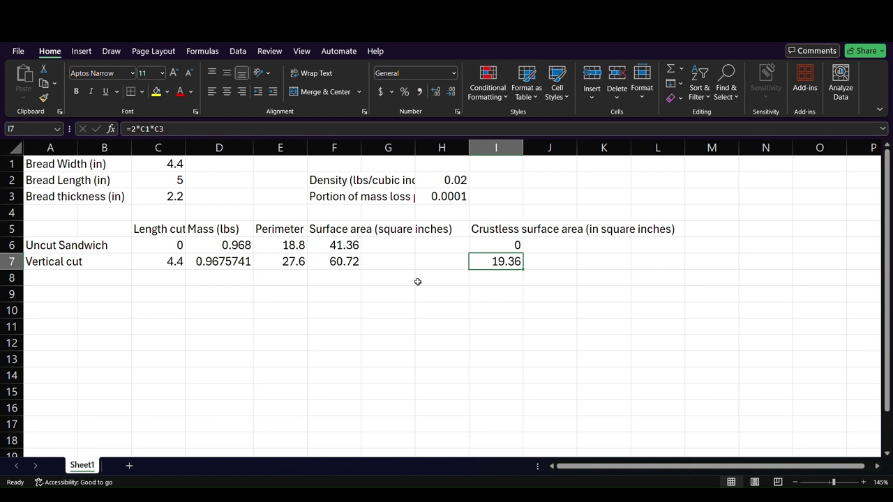
Step: Add a new row label Diagonal Cut in A8, below the vertical cut
click(60, 280)
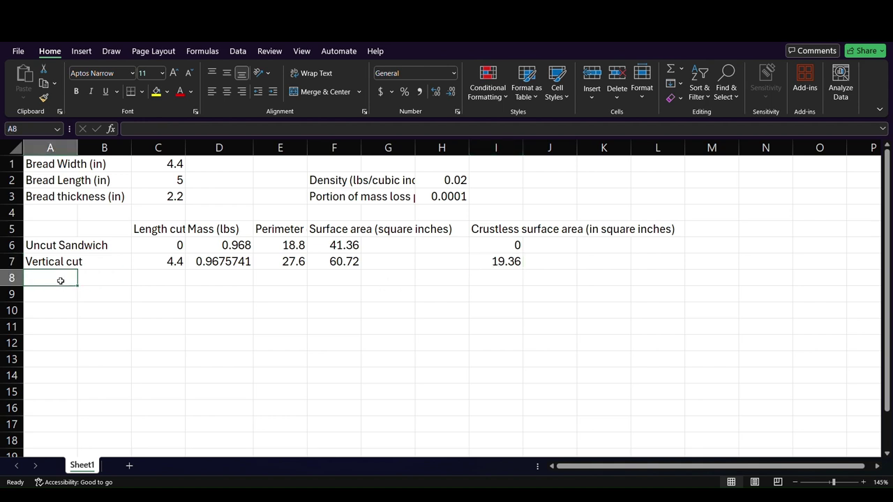
text(Diagona)
text(l Ci)
text(t)
key(Tab)
Step: Enter the formula =(C1*C1+C2*C2)^0.5 in C8 for the diagonal cut's length
key(Tab)
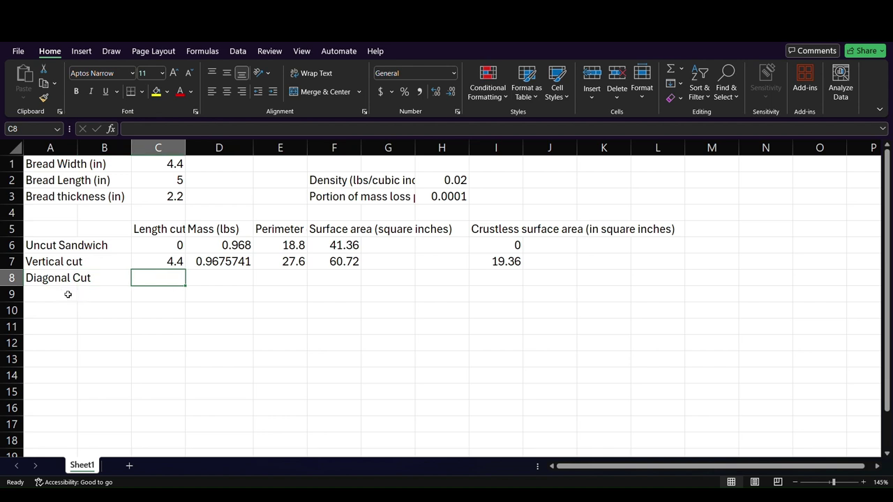
key(F2)
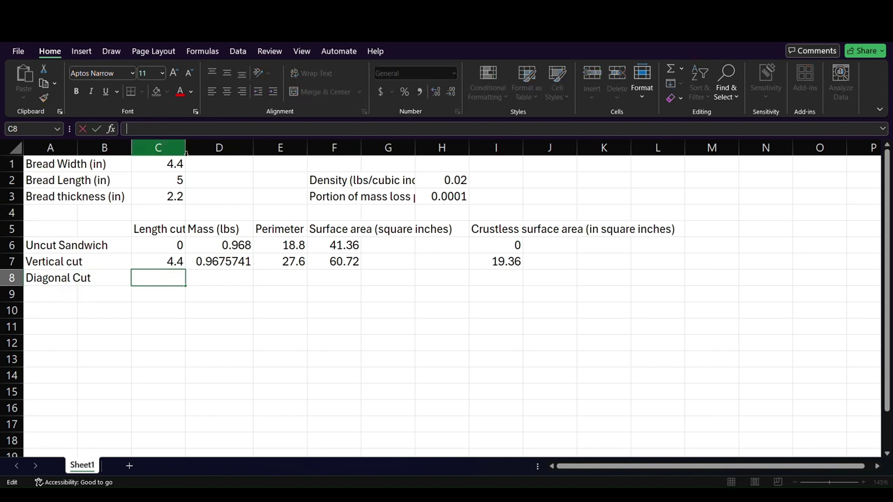
text(=)
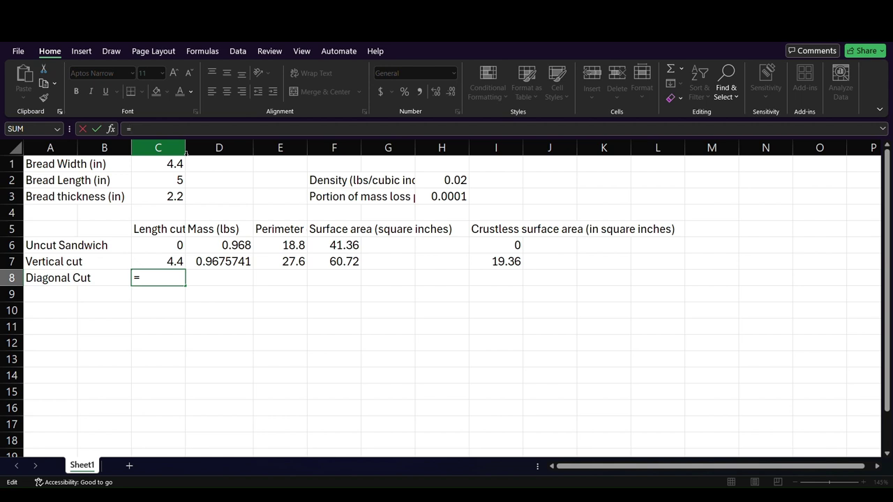
text(()
text(C1)
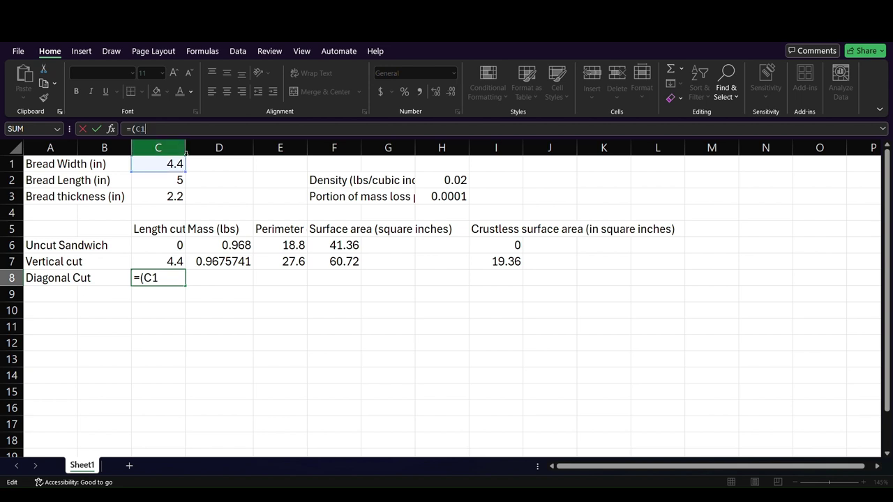
text(*C1)
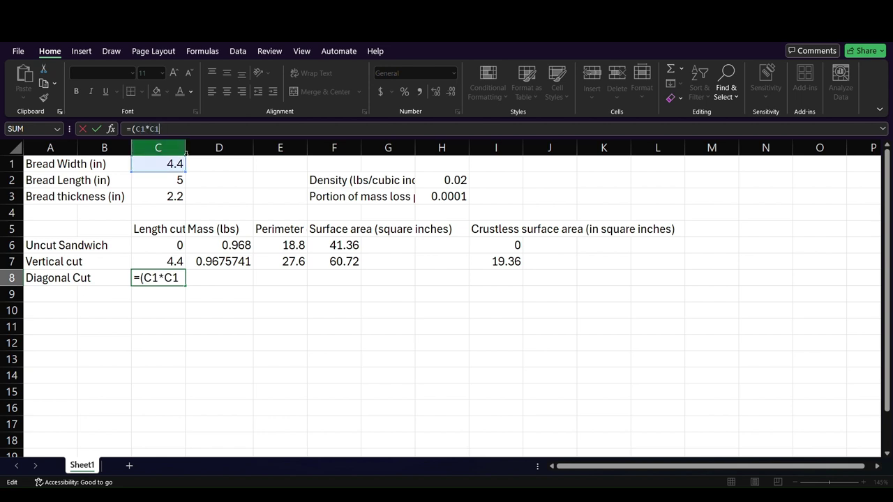
text(+C)
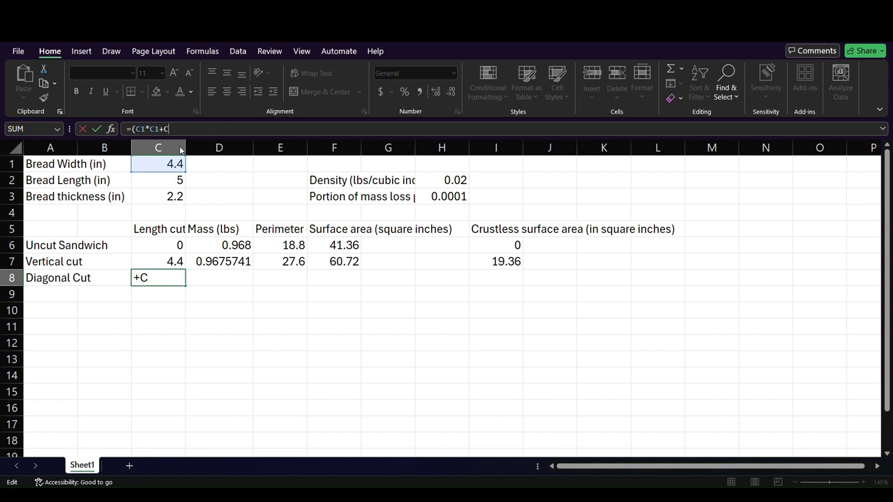
text(2)
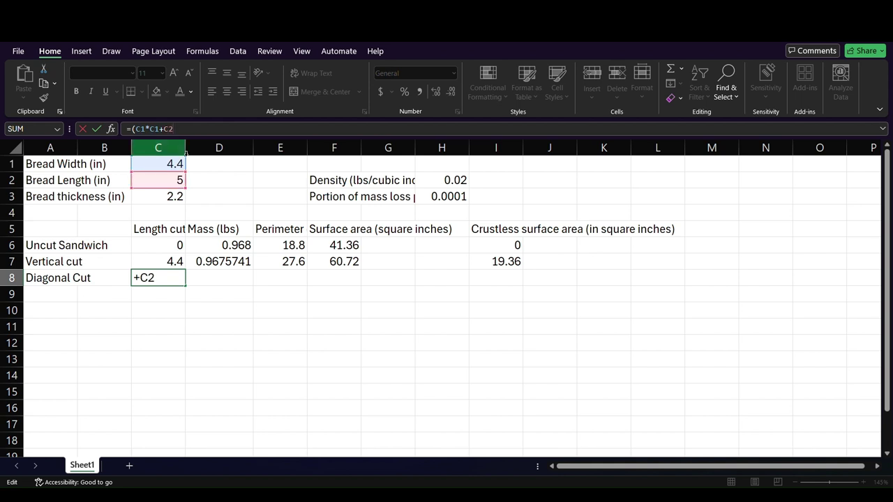
text(*C2)
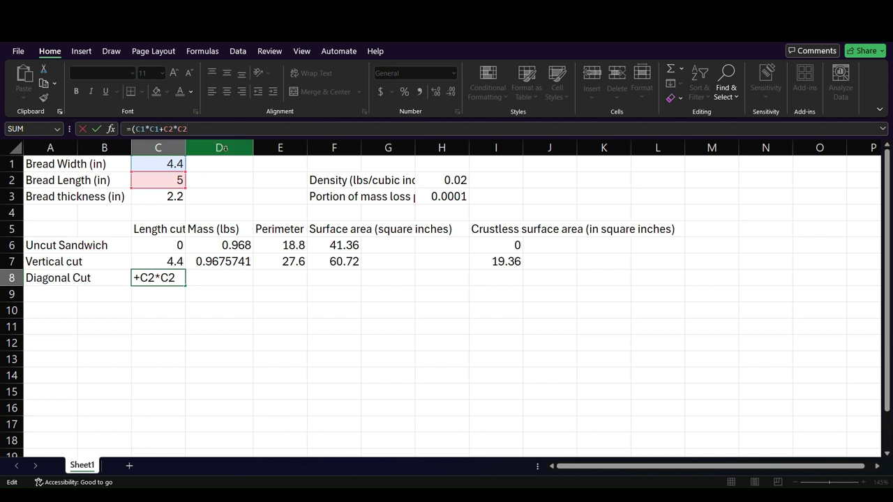
text()%)
key(BackSpace)
text(^0.5)
key(Return)
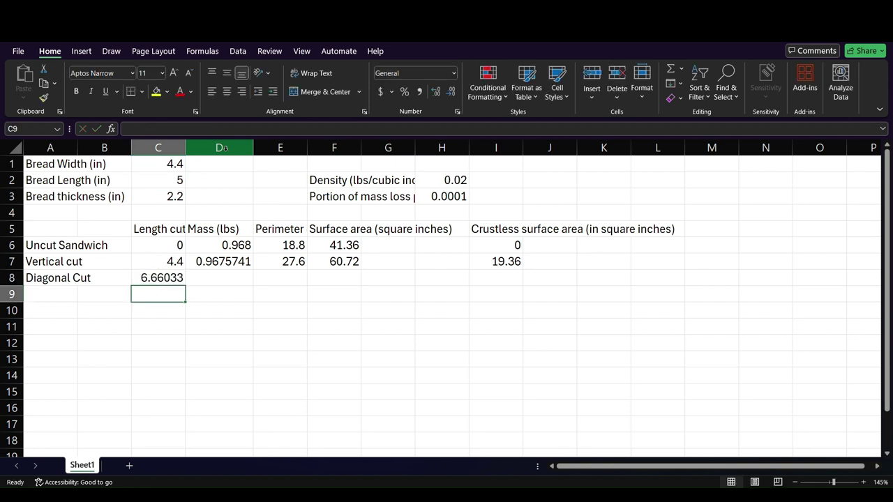
key(Up)
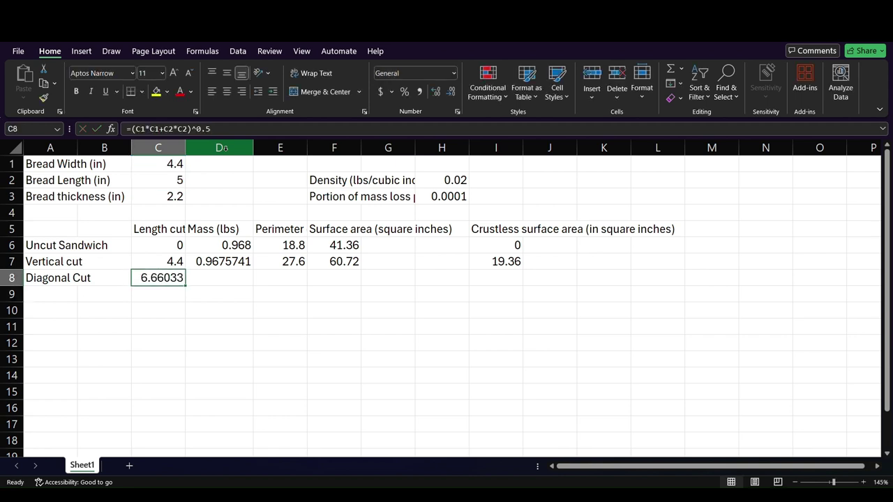
Step: Fill the vertical cut's mass formula from D7 down to D8 for the diagonal cut
click(208, 279)
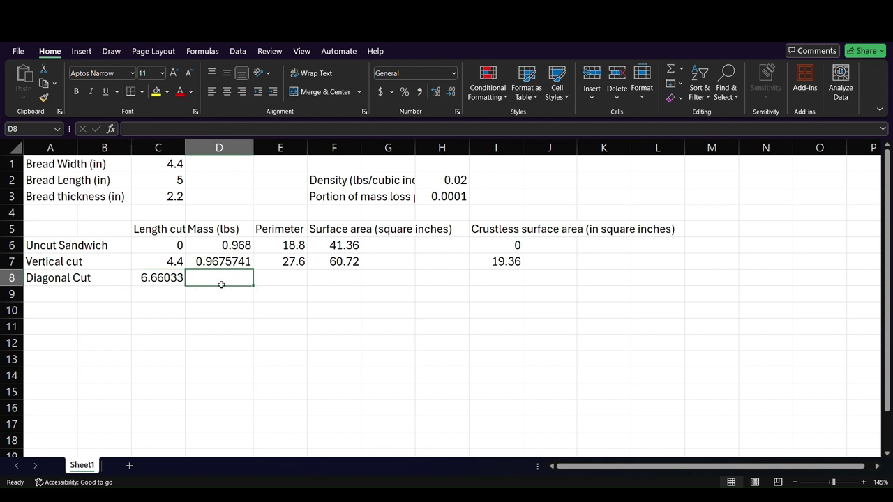
click(219, 262)
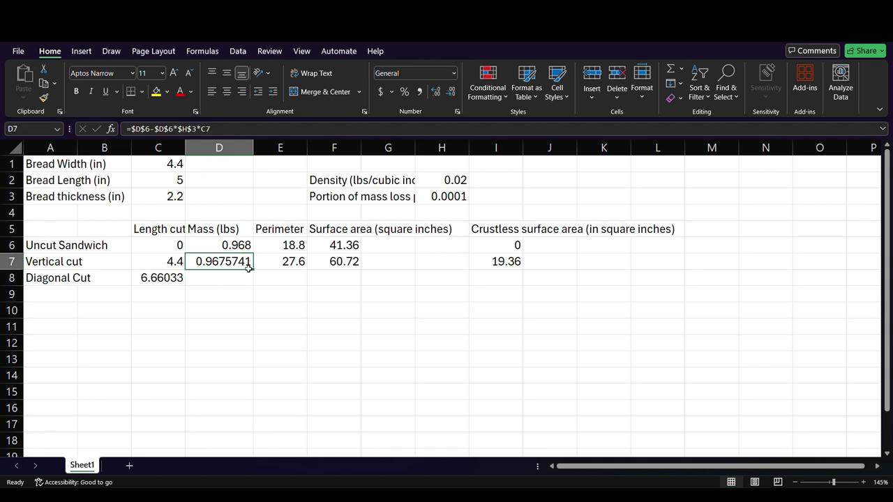
drag(254, 269, 258, 284)
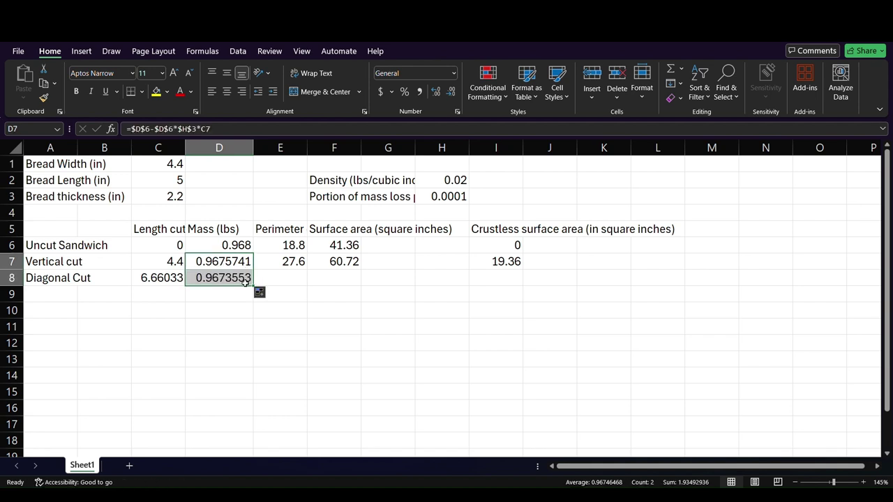
click(227, 293)
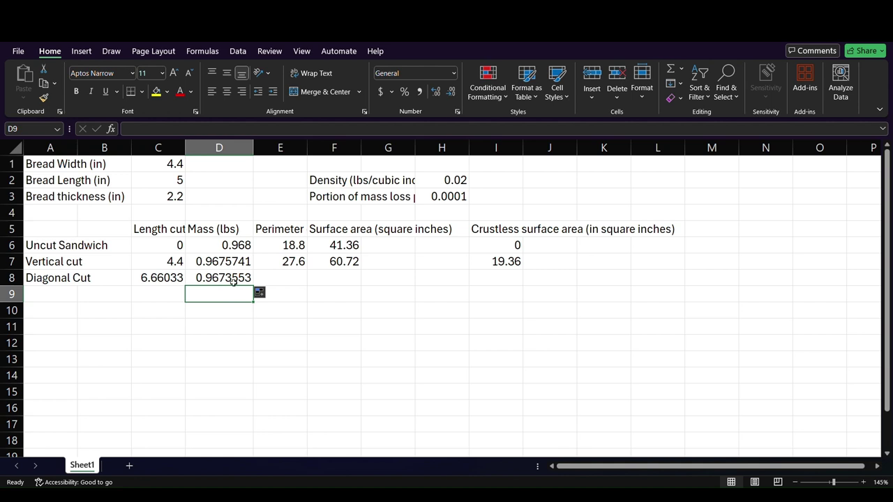
Step: Enter the formula =2*C1+2*C2+2*C8 in E8 for the diagonal cut's perimeter
click(281, 278)
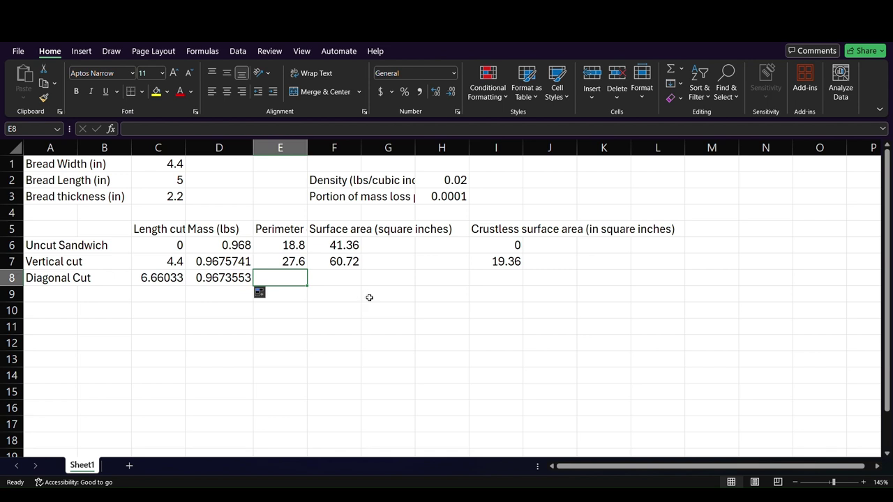
click(251, 130)
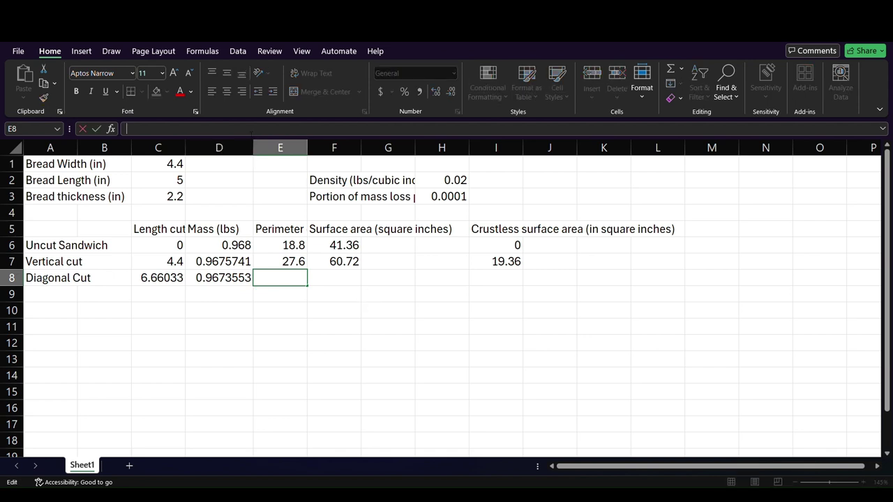
text(=)
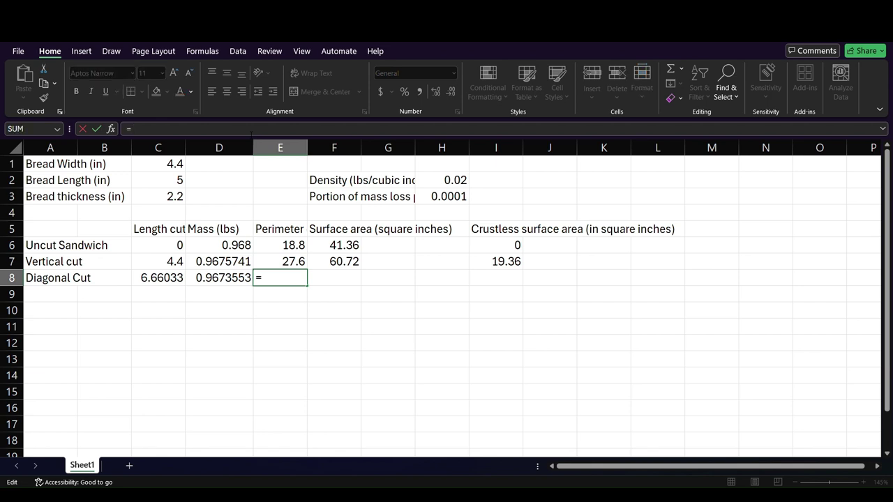
text(2*C1)
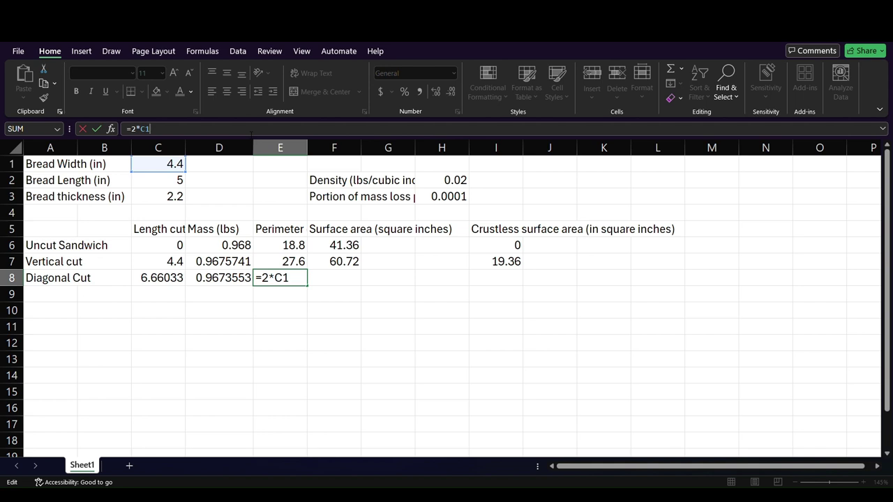
text(.)
key(BackSpace)
text(+2*C2)
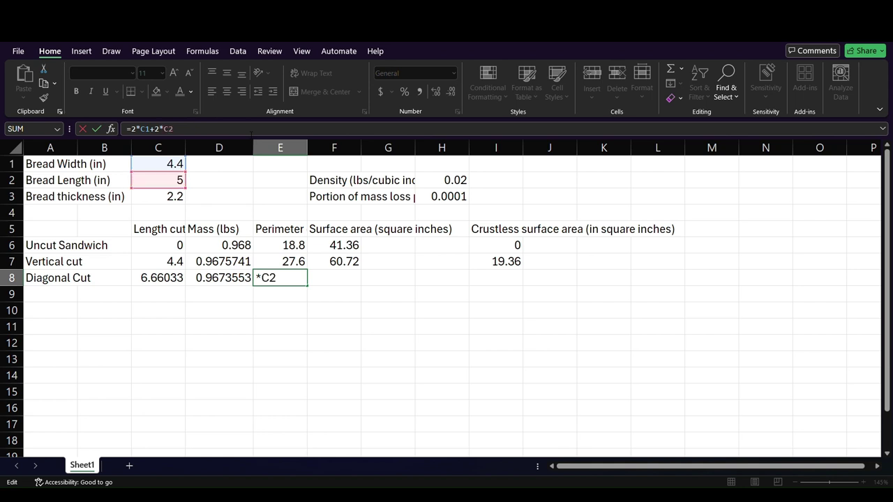
text(+2*C8)
key(Return)
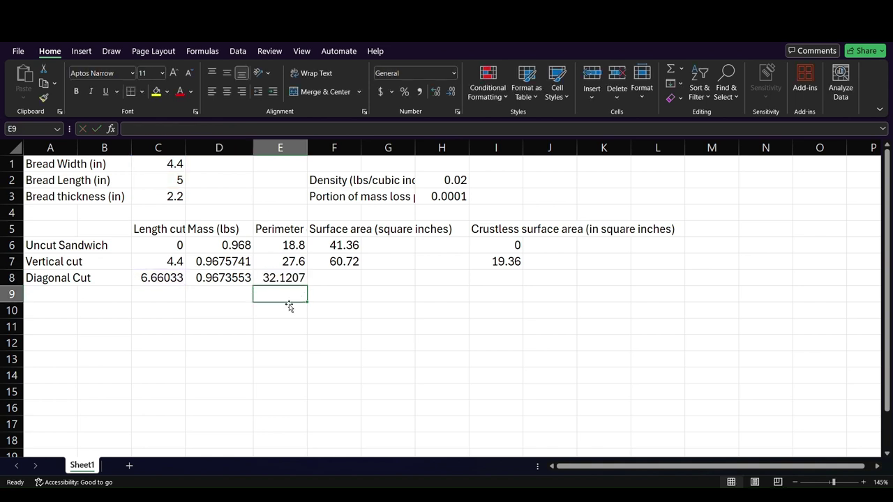
Step: Fill the surface area formula from F7 down to F8 for the diagonal cut and check the copied formula
click(339, 268)
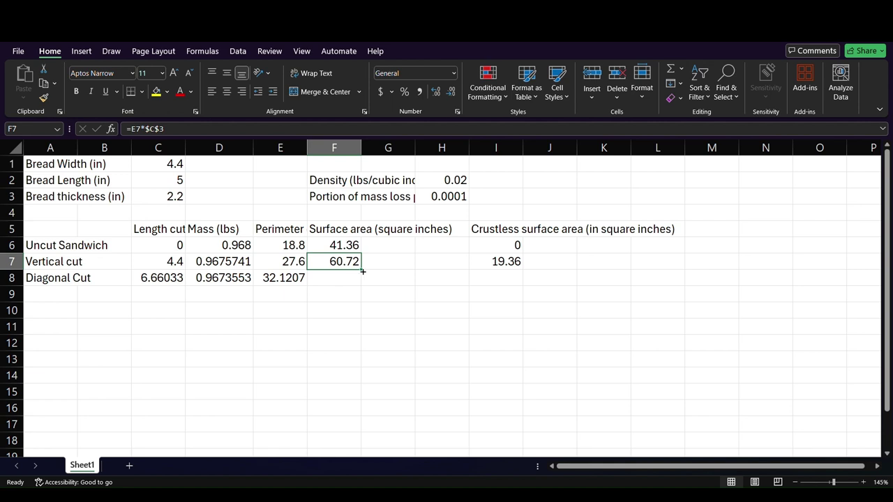
drag(360, 269, 364, 284)
click(380, 281)
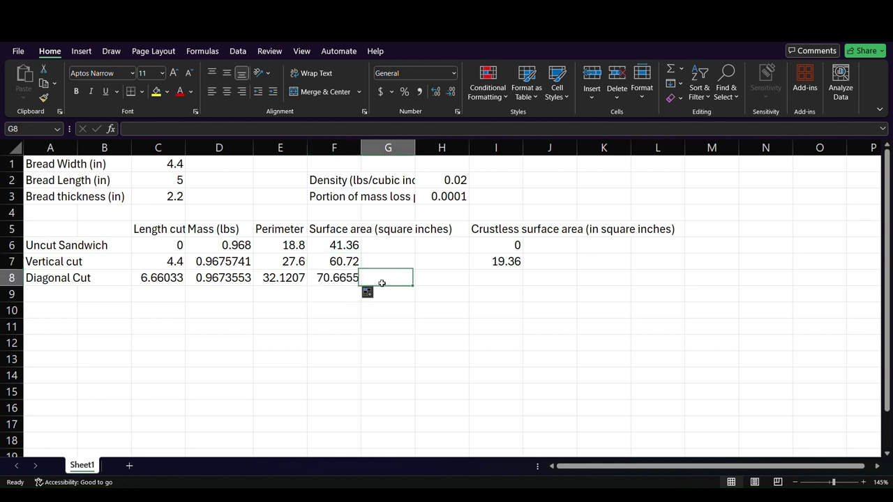
click(342, 282)
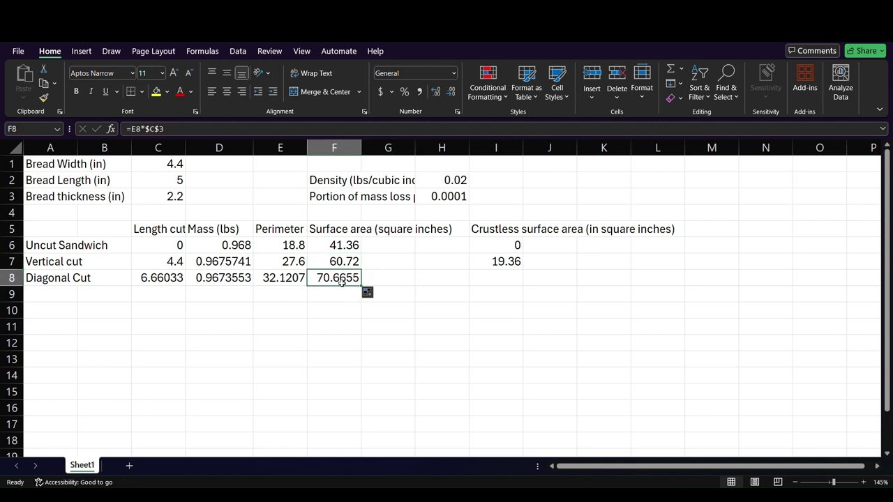
Step: Change the vertical cut's crustless surface area formula in I7 to =2*C7*$C$3, using the cut length and an absolute thickness reference
click(495, 267)
click(500, 285)
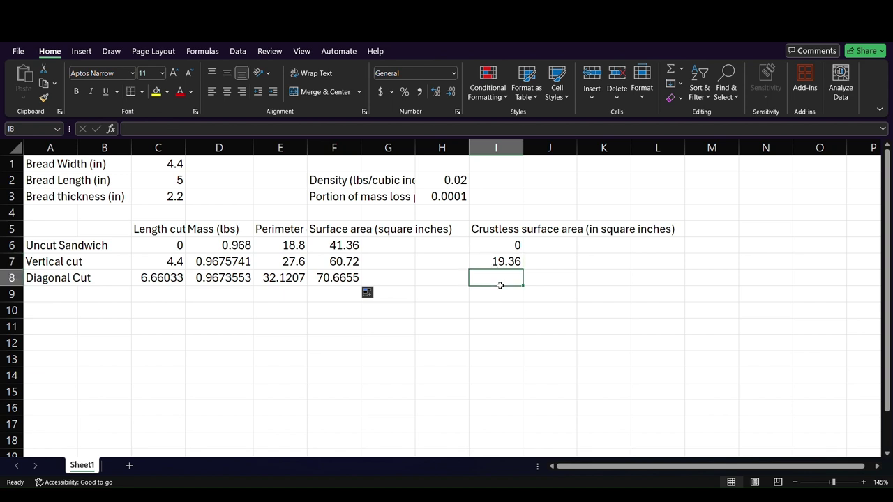
click(499, 264)
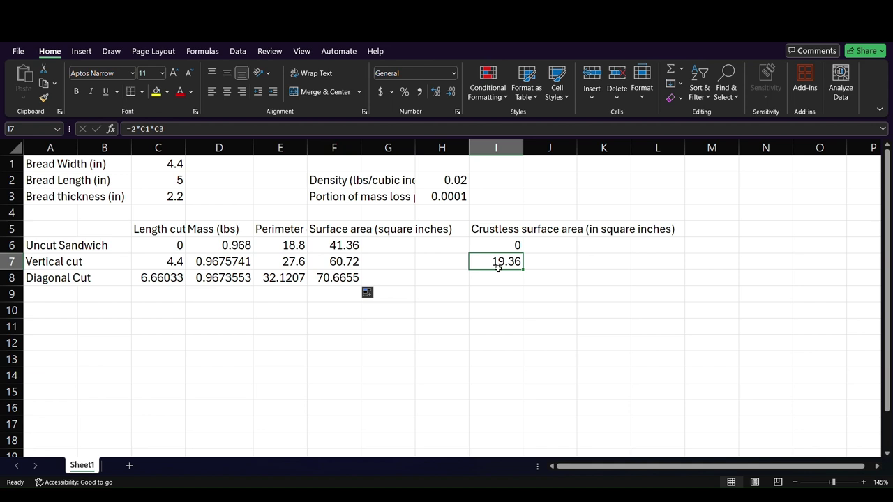
click(154, 129)
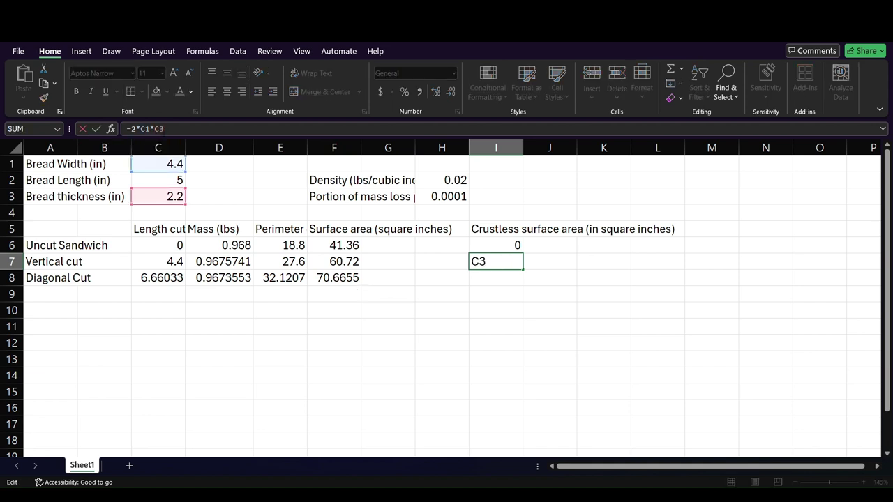
text($)
key(Right)
text($)
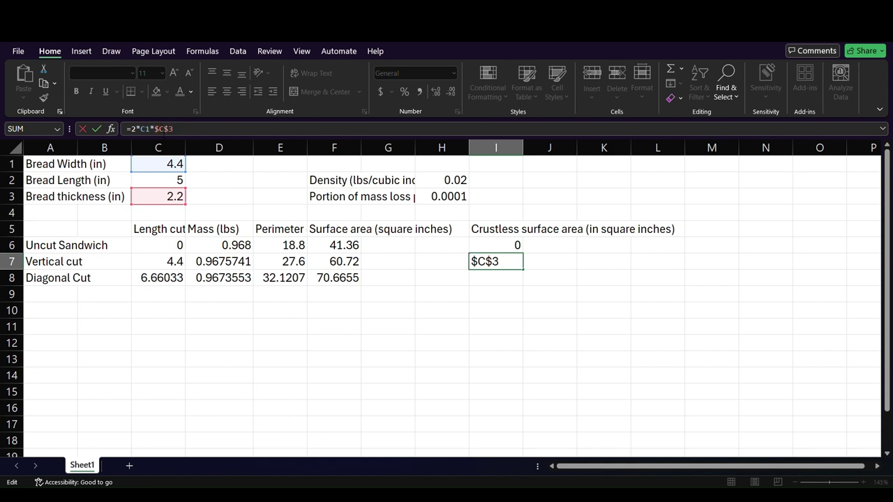
click(150, 129)
key(BackSpace)
text(7)
key(Return)
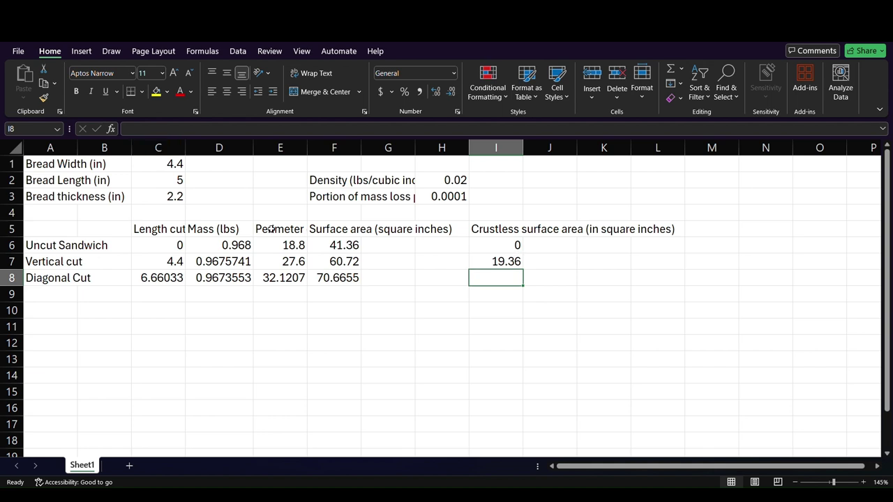
Step: Fill the crustless surface area formula from I7 down to I8 for the diagonal cut
click(520, 267)
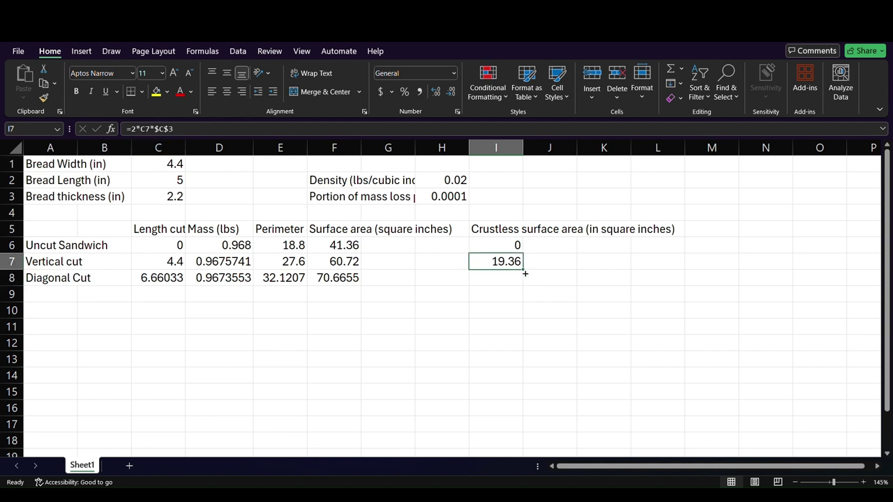
drag(523, 270, 526, 283)
click(560, 269)
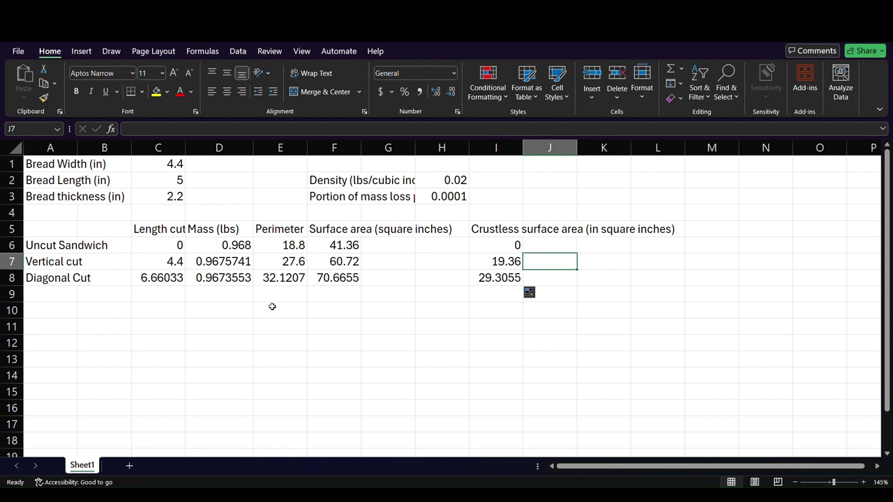
Step: Add the row label "Cut into 4s" in A9 beneath the diagonal cut
click(63, 298)
click(159, 130)
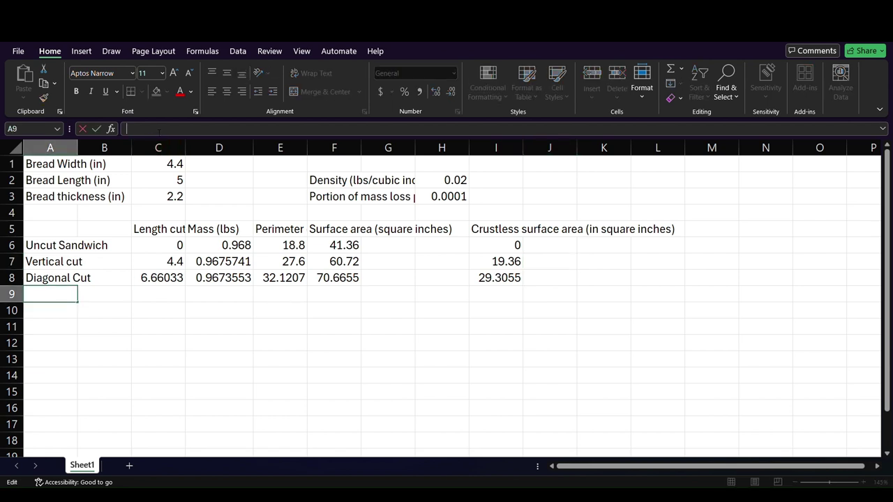
text(Cut into)
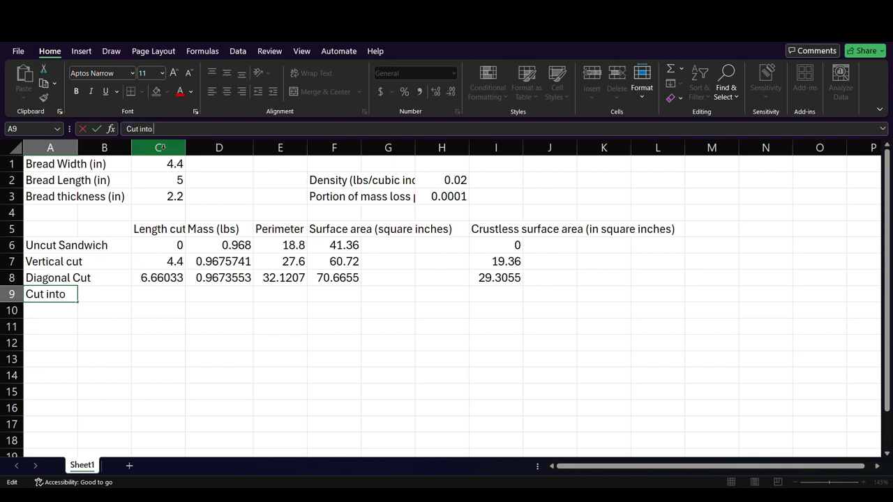
text( 4s)
key(Return)
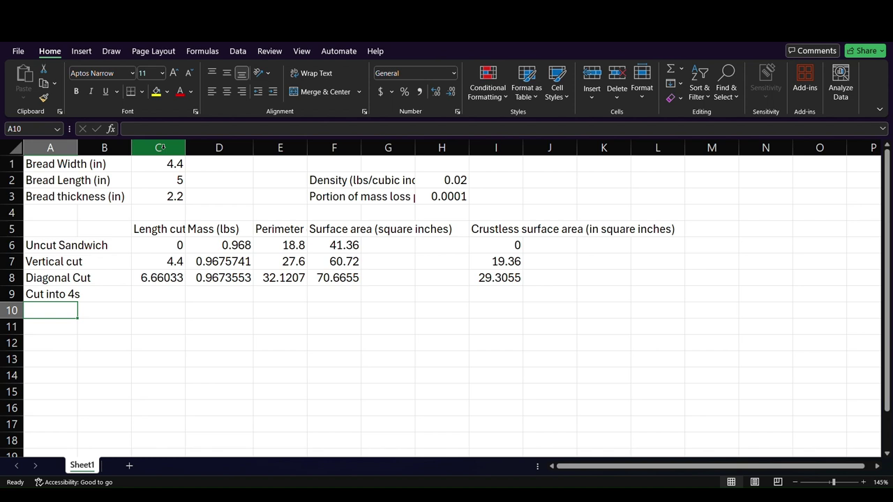
Step: Enter the formula =2*C8 in C9 as the length cut for the sandwich cut into 4s
key(Up)
key(Right)
key(Right)
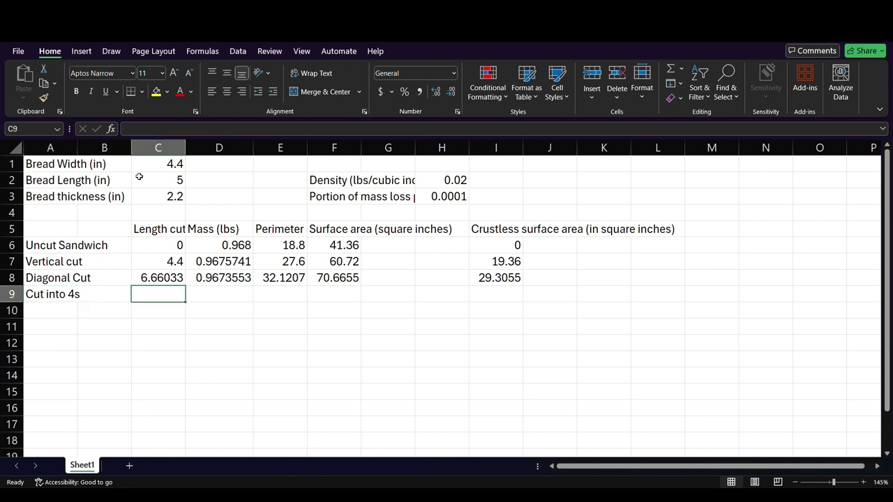
click(165, 281)
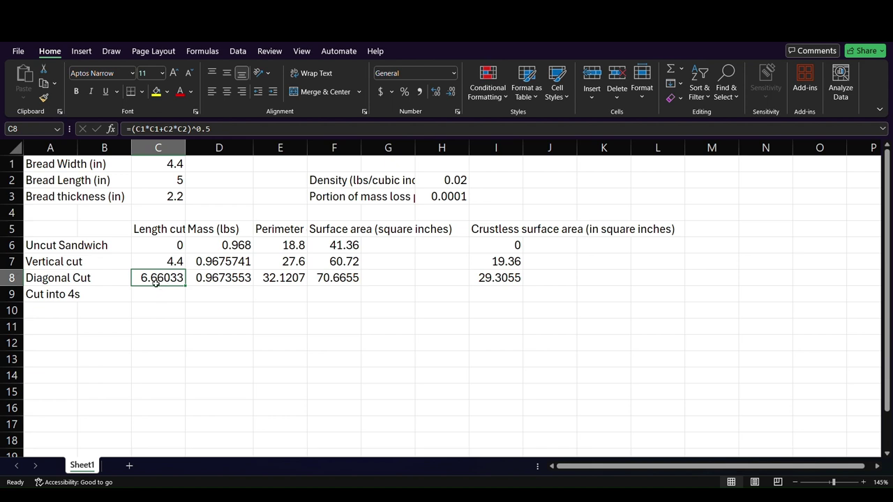
click(155, 300)
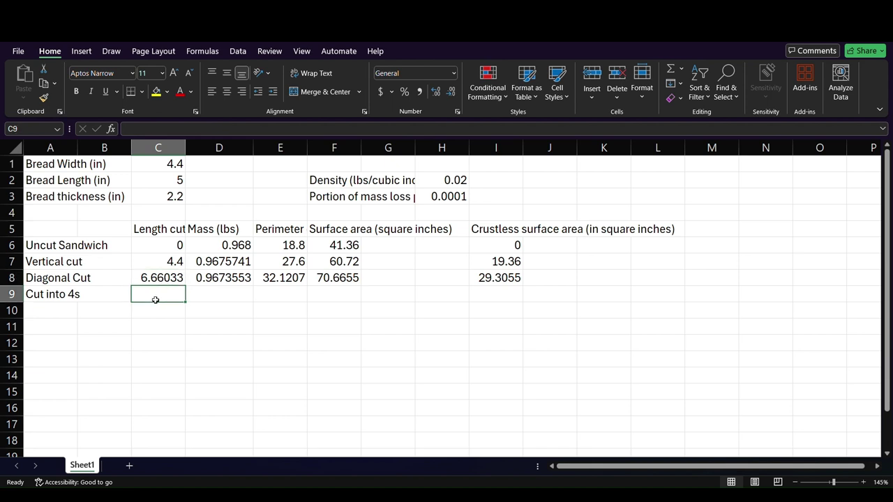
text(=)
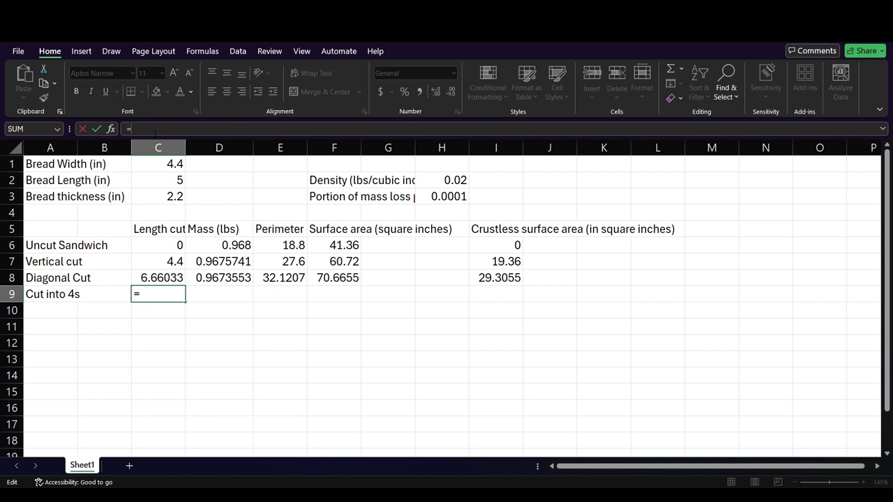
text(2*C8)
key(Return)
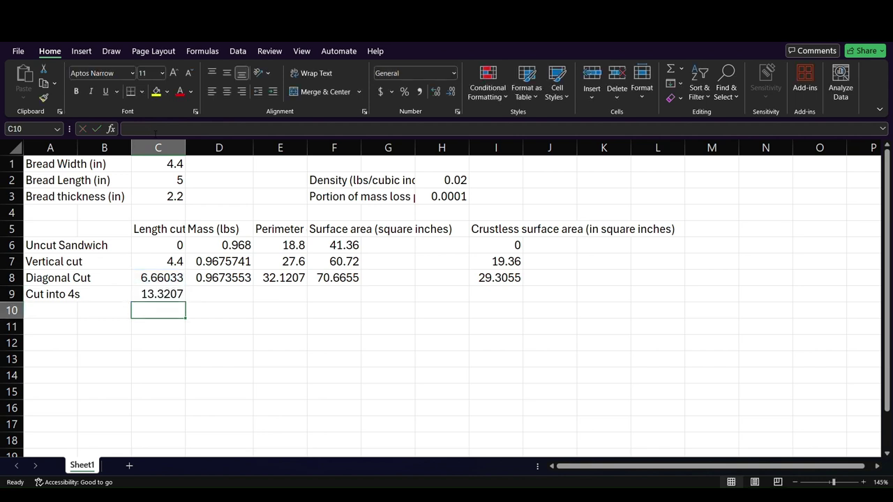
Step: Fill the diagonal cut's mass formula from D8 to D9 and its perimeter formula from E8 to E9
key(Up)
key(Right)
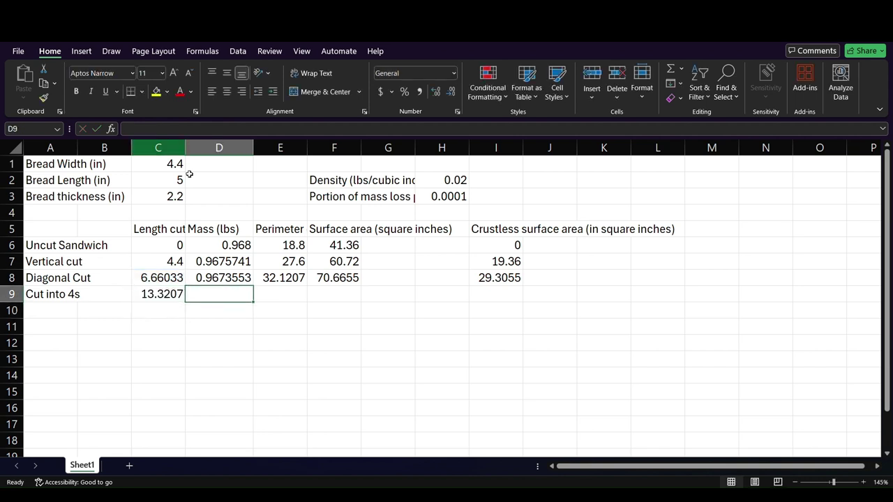
click(234, 279)
drag(254, 287, 258, 302)
click(288, 280)
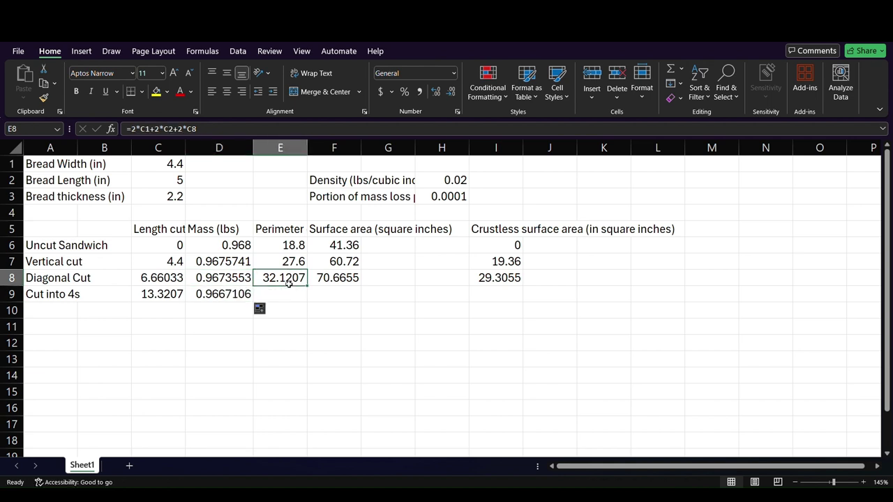
drag(311, 288, 310, 302)
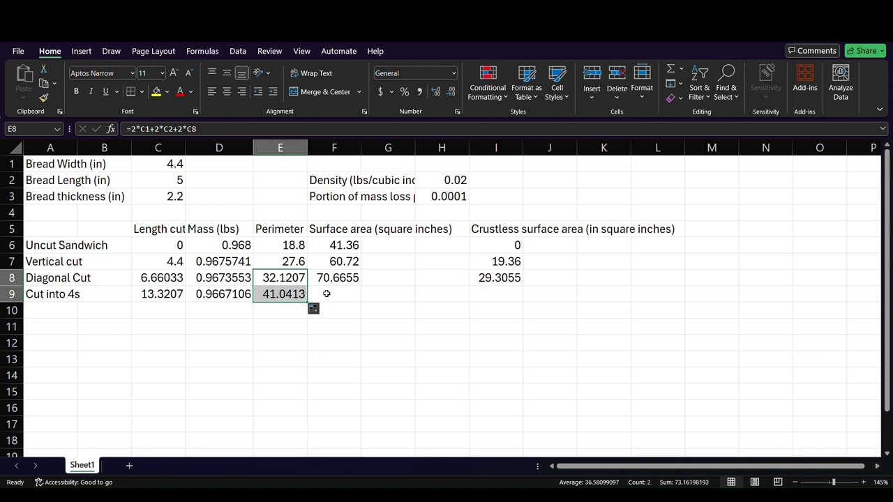
Step: Fill the surface area formula from F8 to F9 and the crustless surface area formula from I8 to I9
click(325, 294)
click(342, 279)
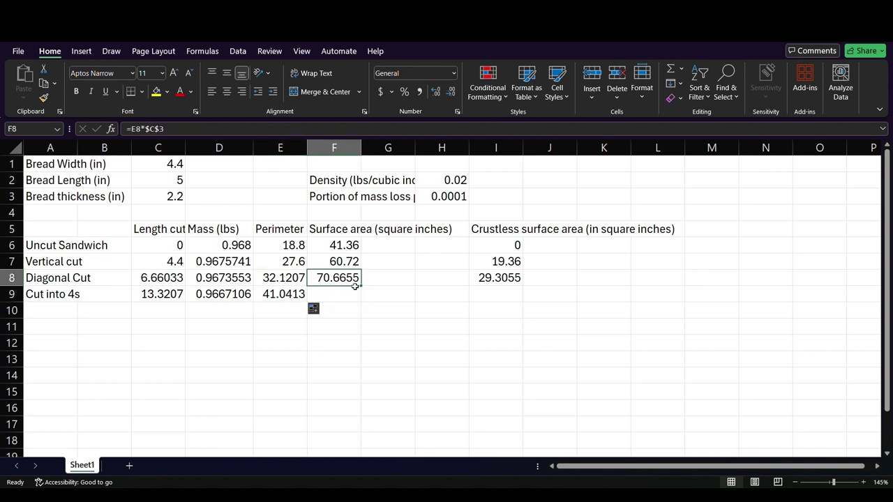
drag(361, 286, 365, 300)
click(500, 278)
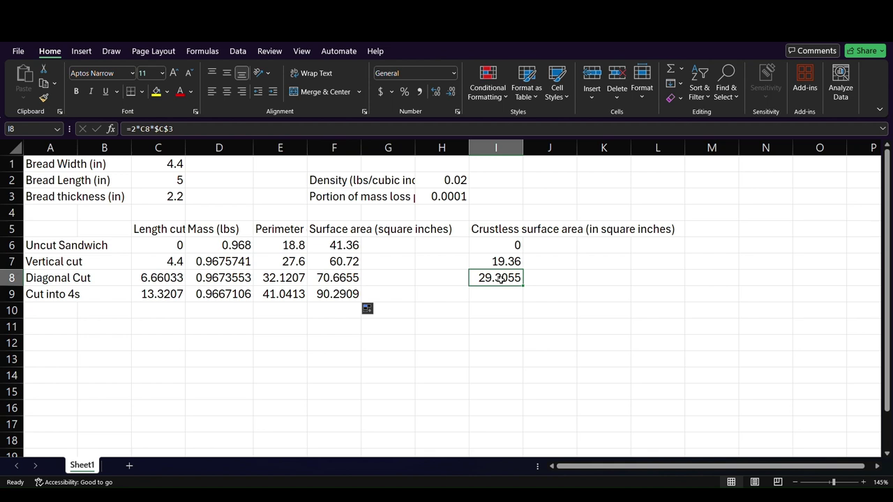
drag(522, 286, 528, 308)
click(552, 280)
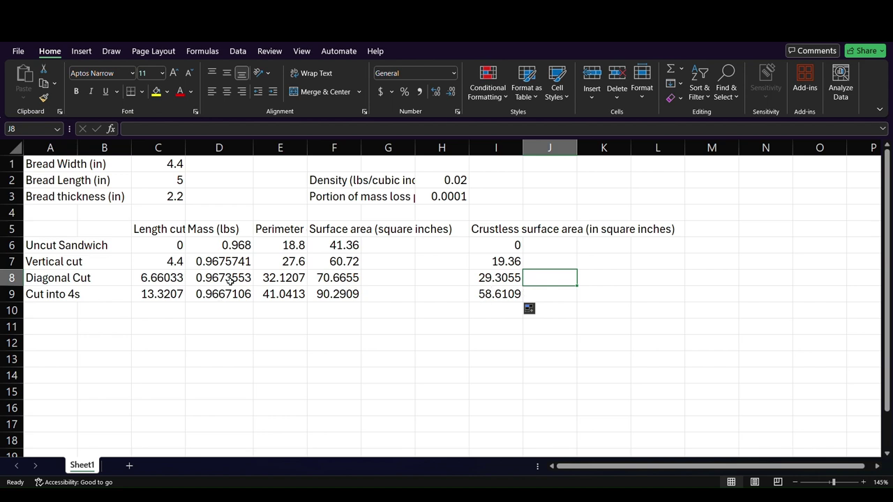
Step: Add the row label "Cut into 8s" in A10
click(36, 310)
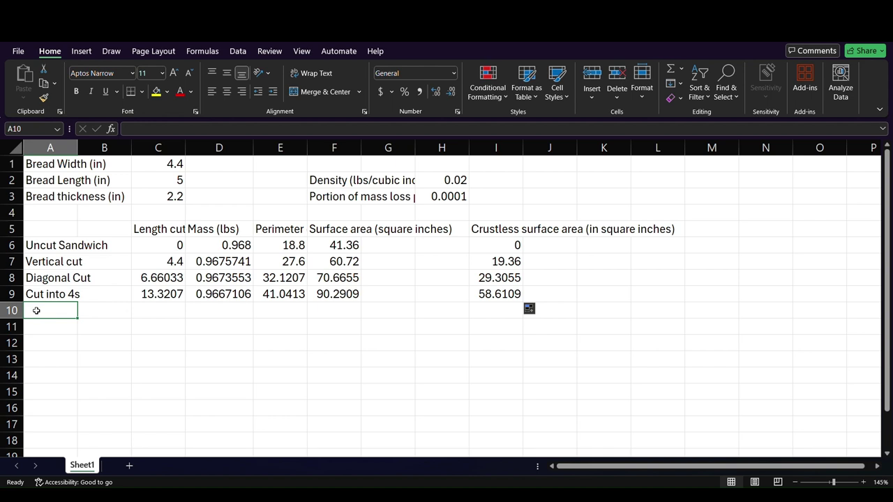
text(Cut into )
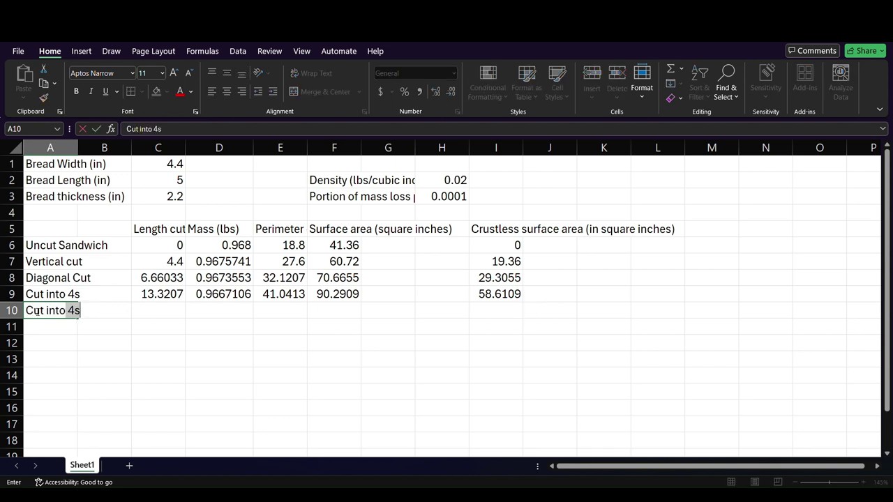
text(8s)
key(Return)
Step: Enter the formula =4*C8 in C10 as the length cut for the sandwich cut into 8s
key(Up)
key(Right)
key(Right)
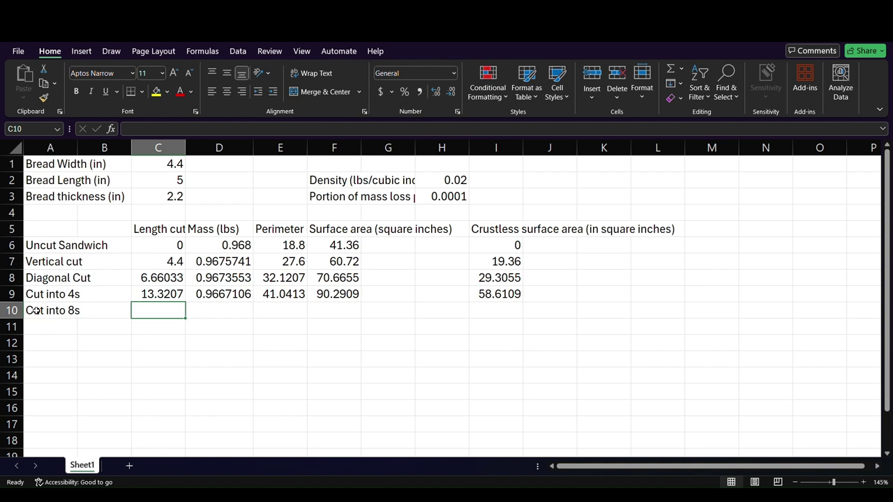
key(Up)
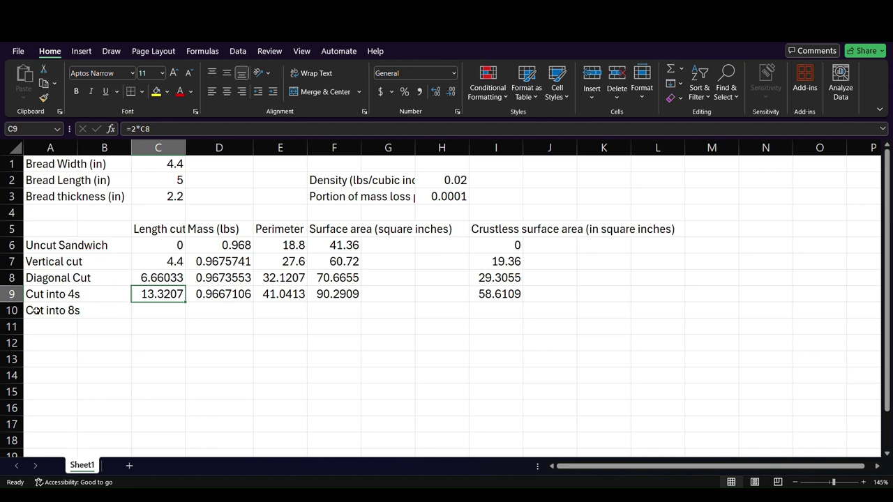
key(Down)
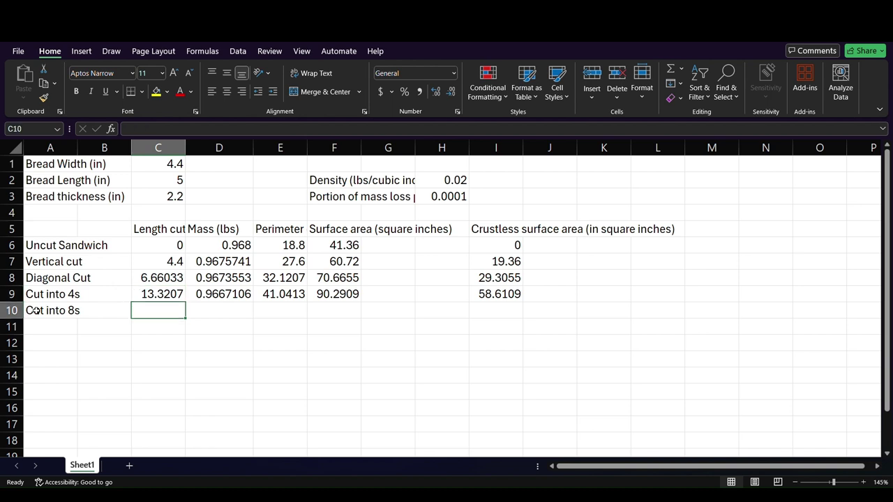
click(280, 131)
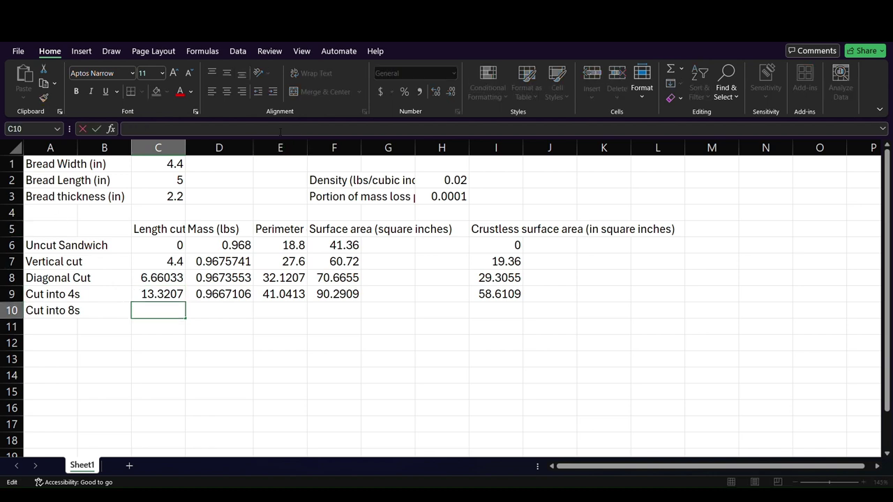
text(=4)
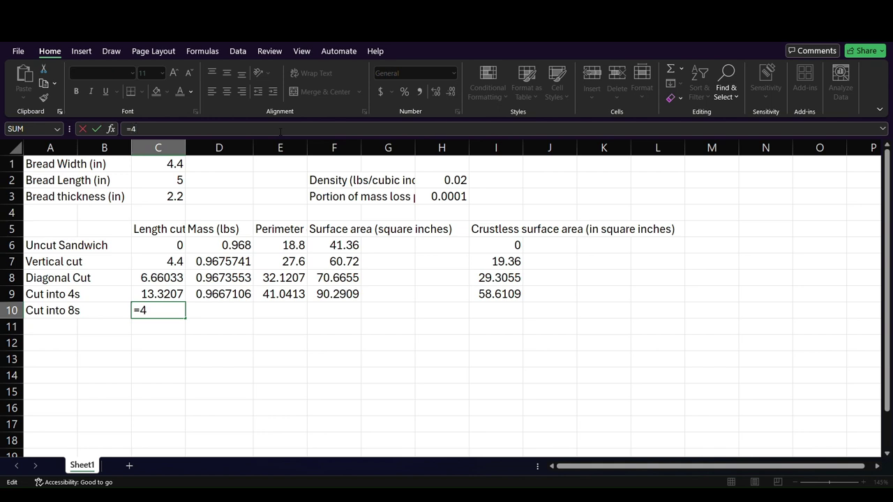
text(*C8)
key(Return)
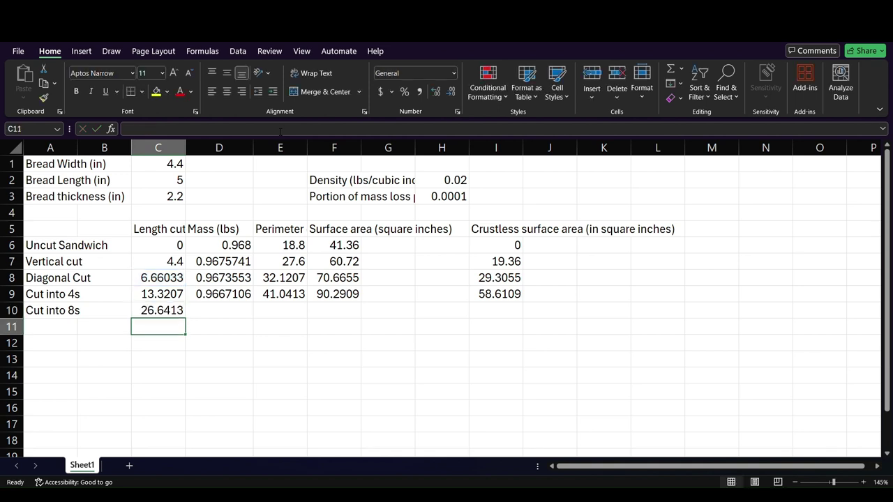
Step: Fill the mass formula from D9 to D10 and the perimeter formula from E9 to E10
click(248, 298)
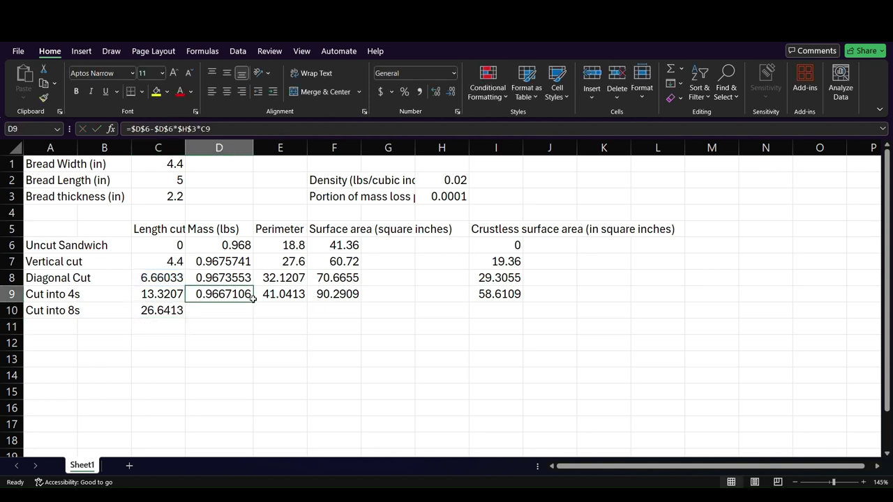
drag(253, 303, 255, 322)
click(296, 296)
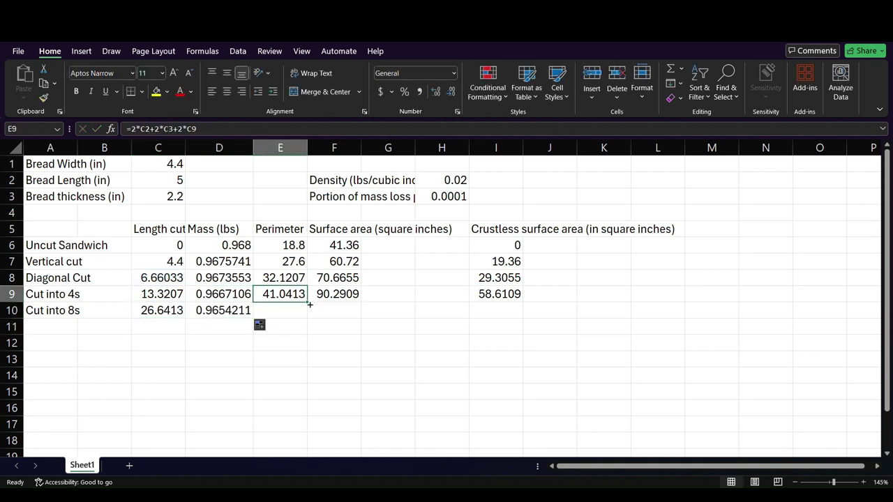
drag(309, 305, 308, 319)
Step: Fill the surface area formula from F9 to F10 and the crustless surface area formula from I9 to I10
click(345, 295)
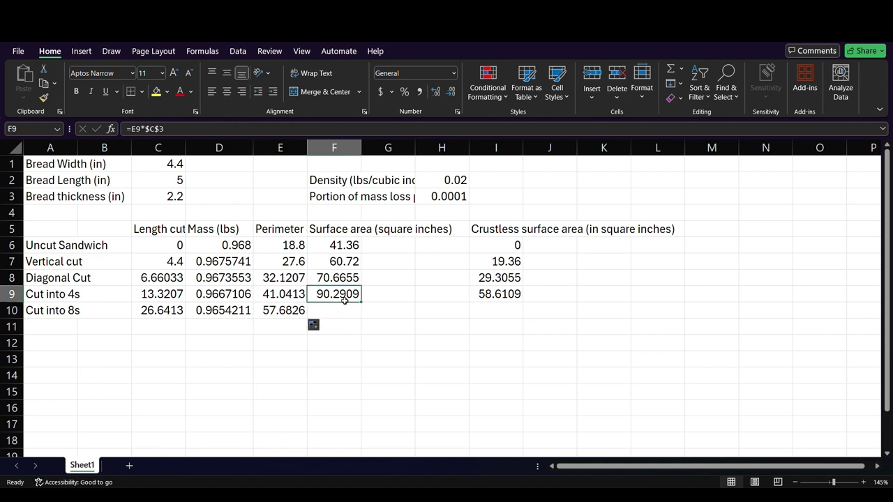
drag(367, 305, 367, 320)
click(501, 297)
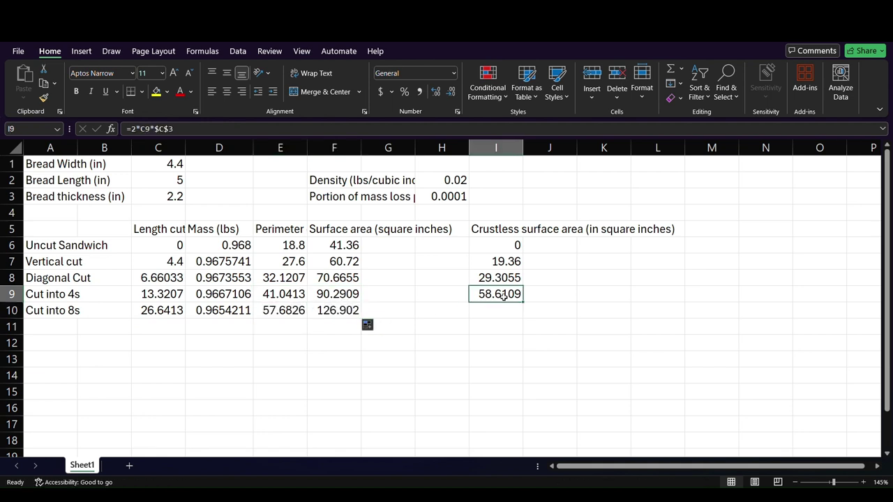
drag(521, 300, 515, 318)
click(545, 302)
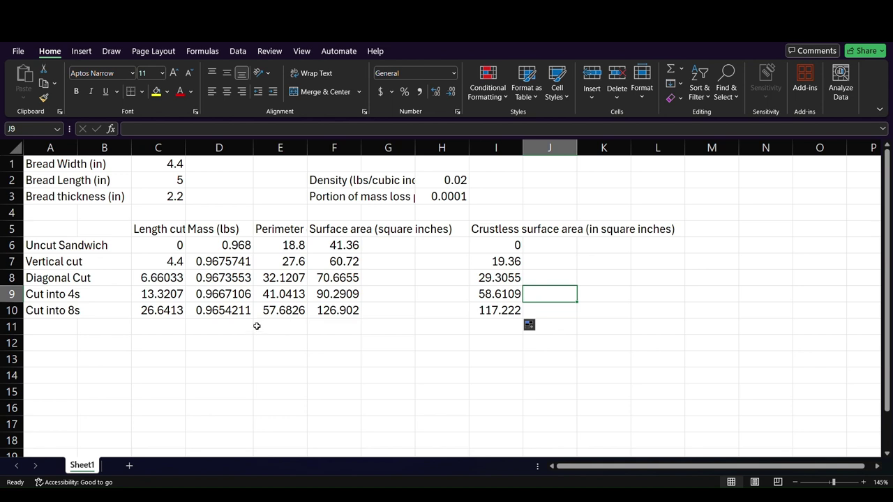
Step: Add the row label "Cut into 256" in A11
click(54, 329)
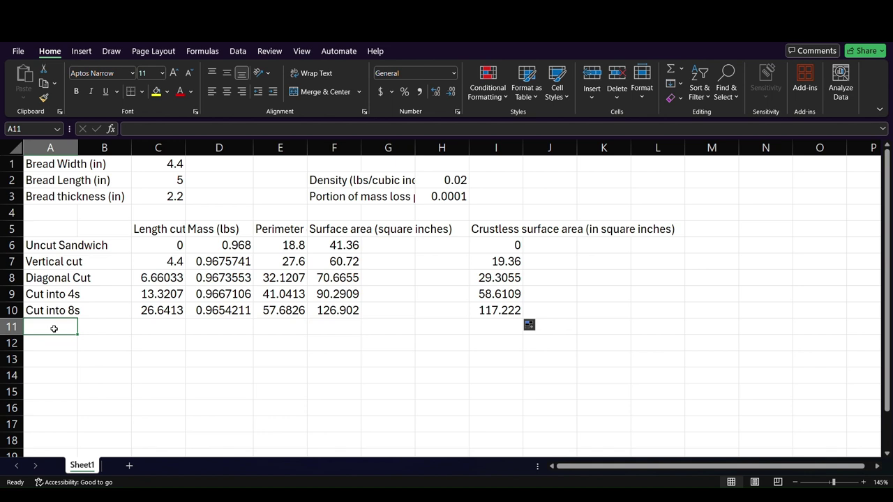
text(Cut into)
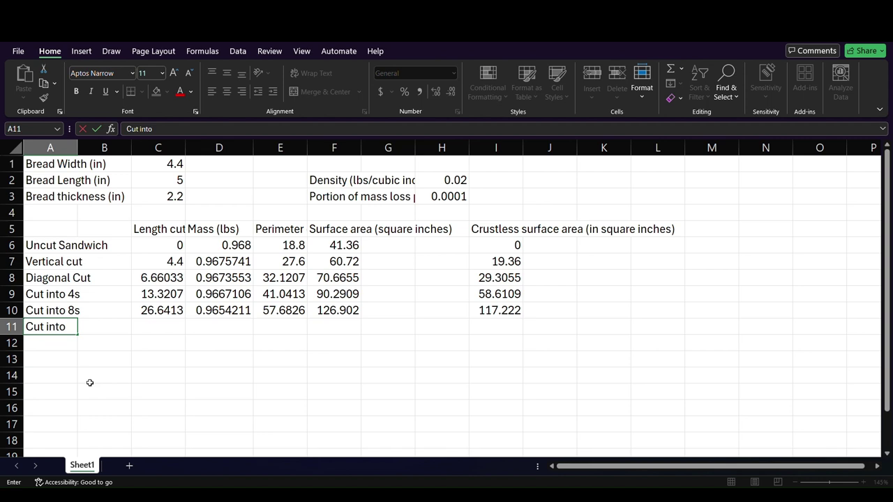
text(256)
key(Return)
Step: Review the existing length cut formulas in C7 through C10 to work out the multiplier for the 256-piece sandwich
key(Up)
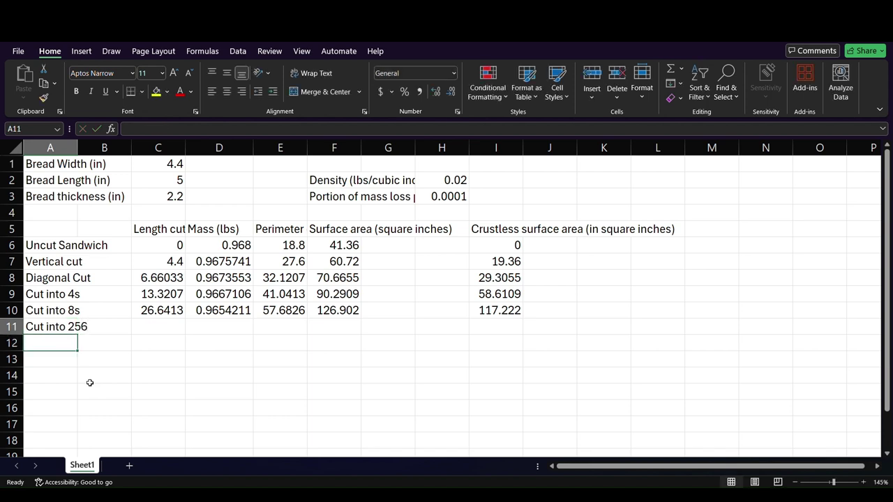
key(Right)
key(Right)
key(Up)
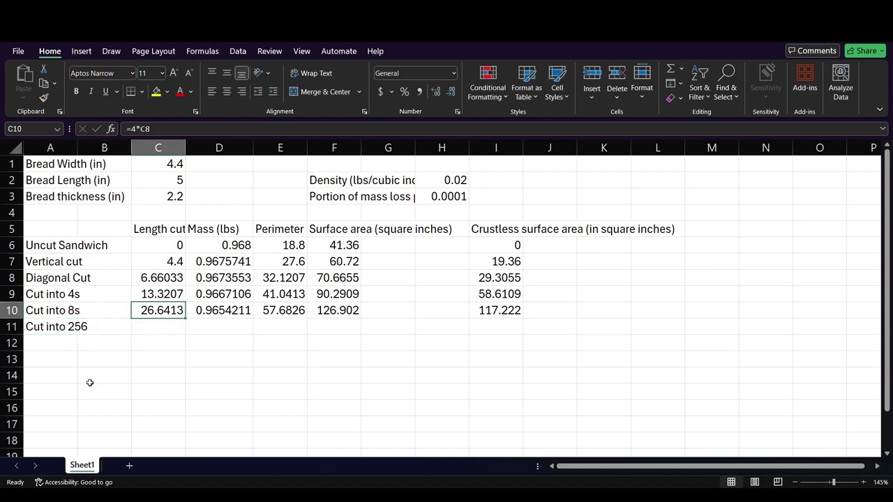
key(Up)
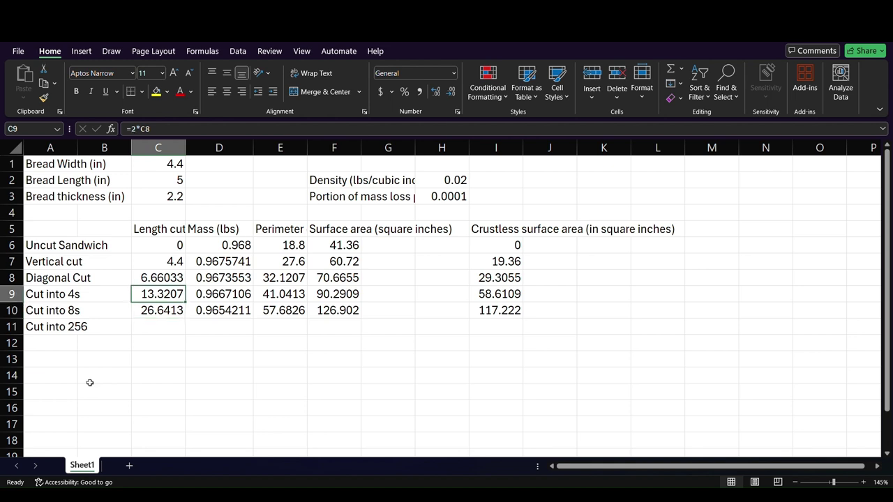
key(Down)
key(Down)
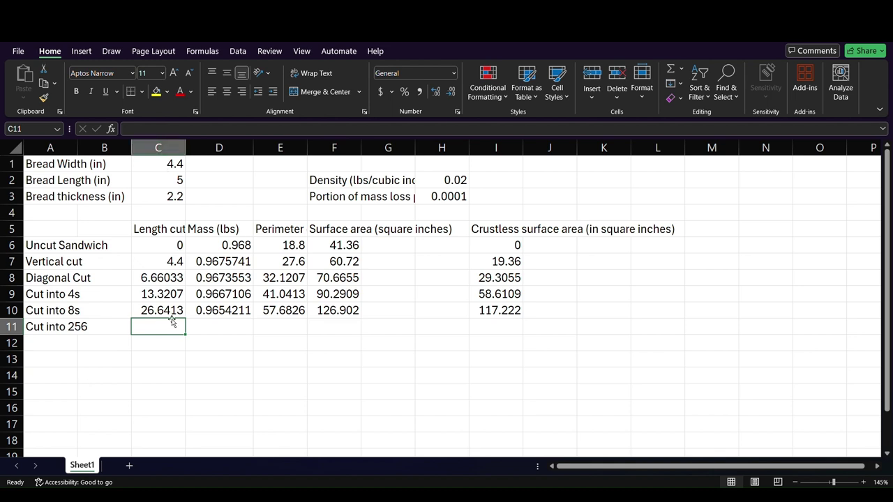
click(176, 279)
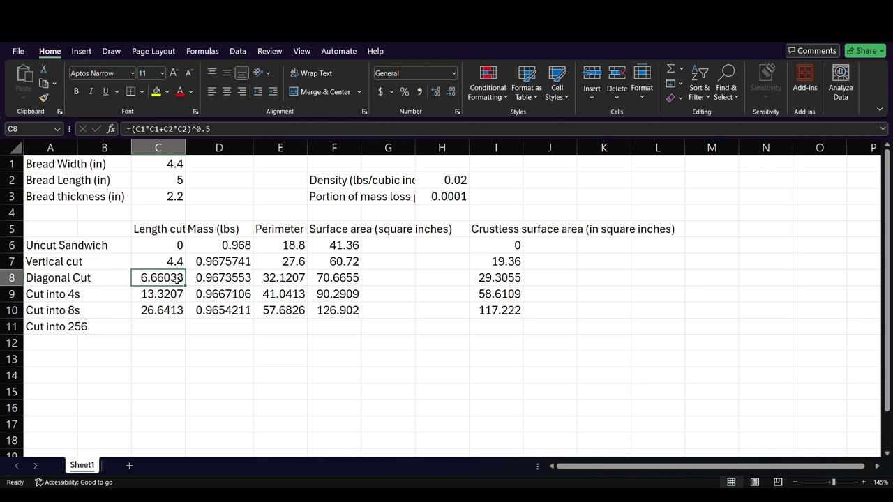
key(Up)
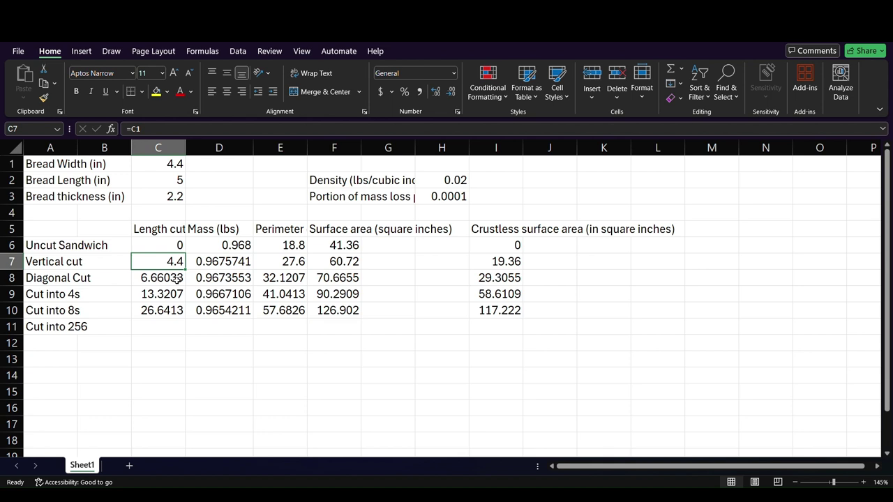
click(177, 278)
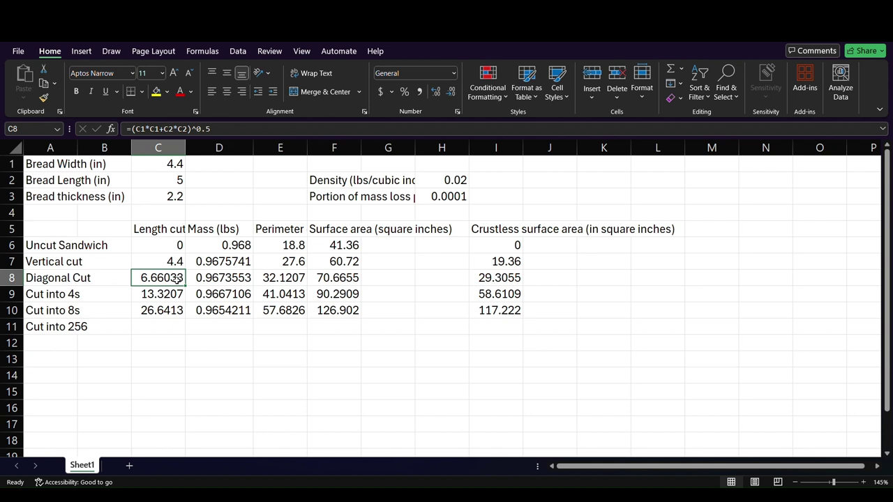
key(Down)
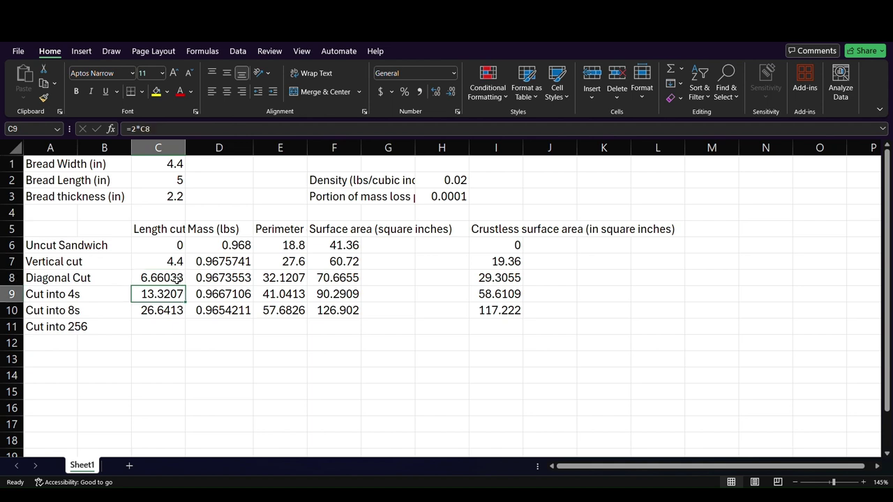
click(177, 279)
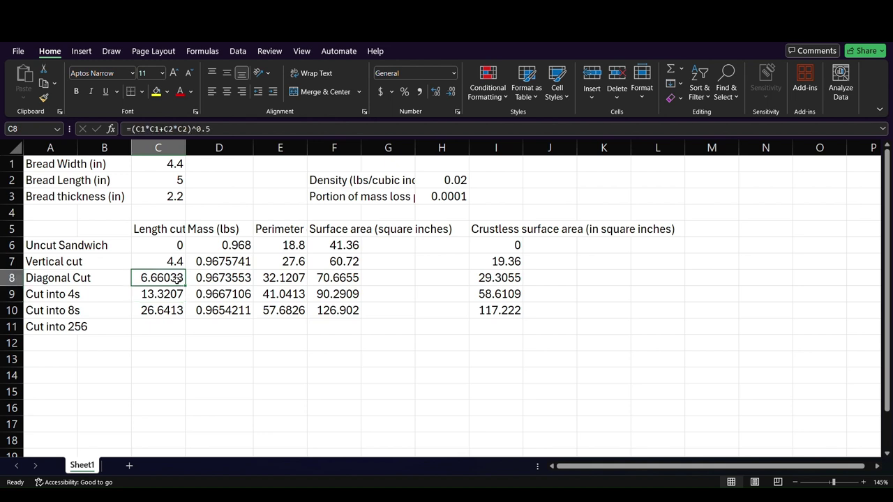
key(Down)
key(Down)
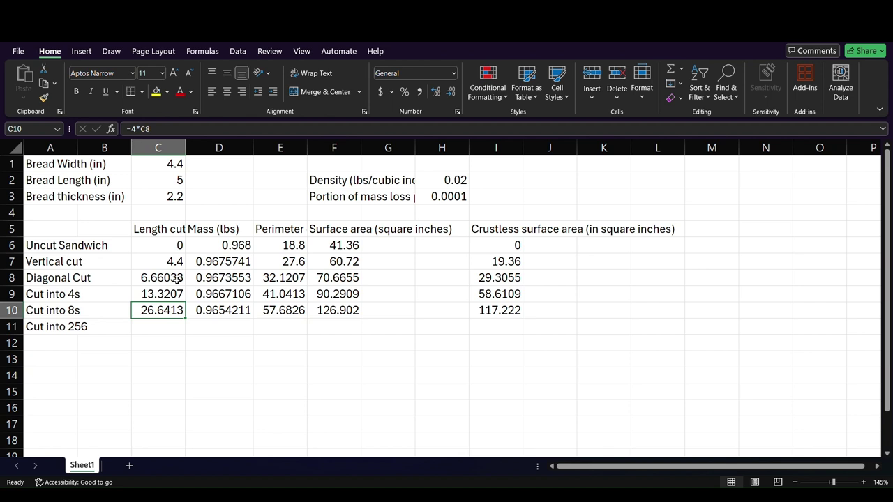
key(Down)
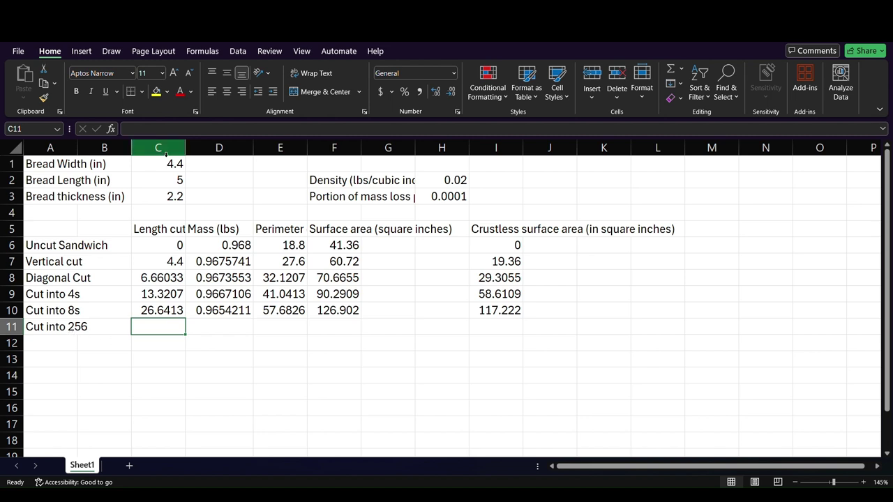
Step: Enter the formula =128*C8 in C11 as the length cut for the sandwich cut into 256
click(174, 129)
text(=)
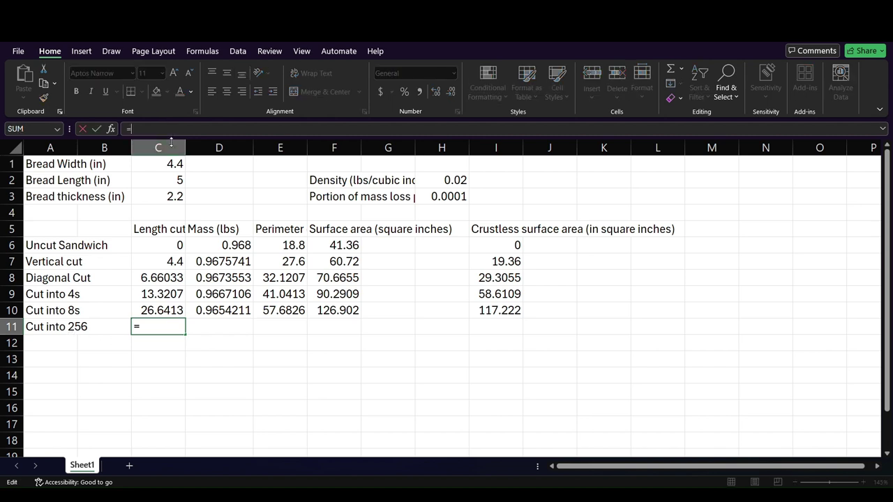
text(128&)
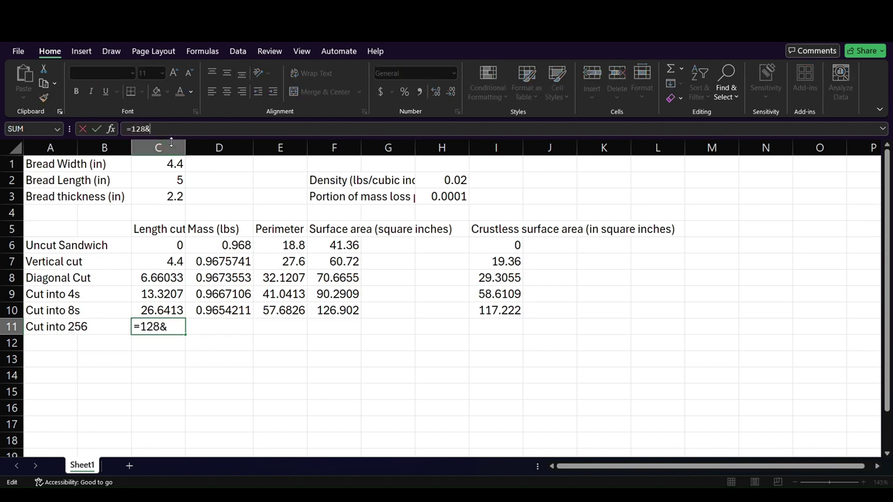
key(BackSpace)
text(^C8)
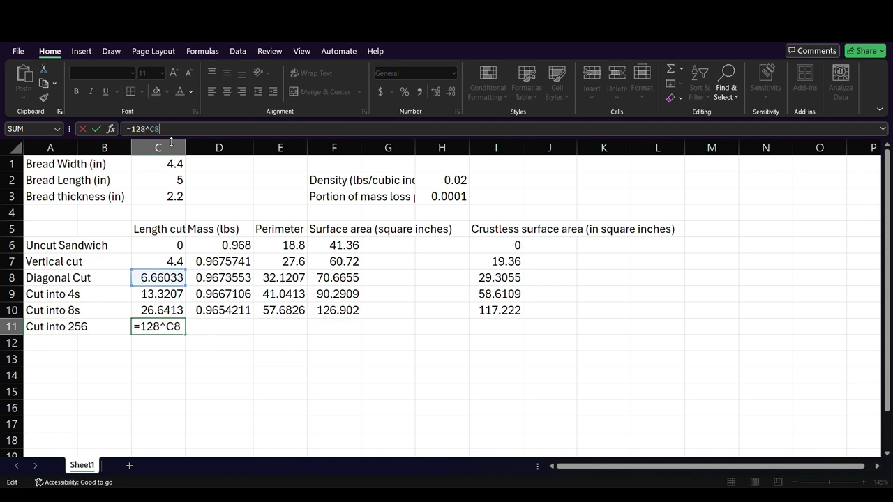
key(BackSpace)
key(BackSpace)
key(BackSpace)
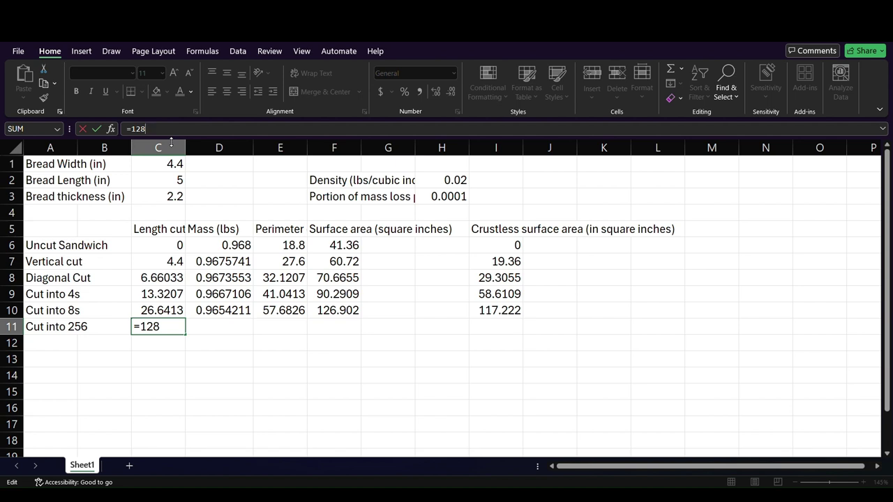
text(*C8)
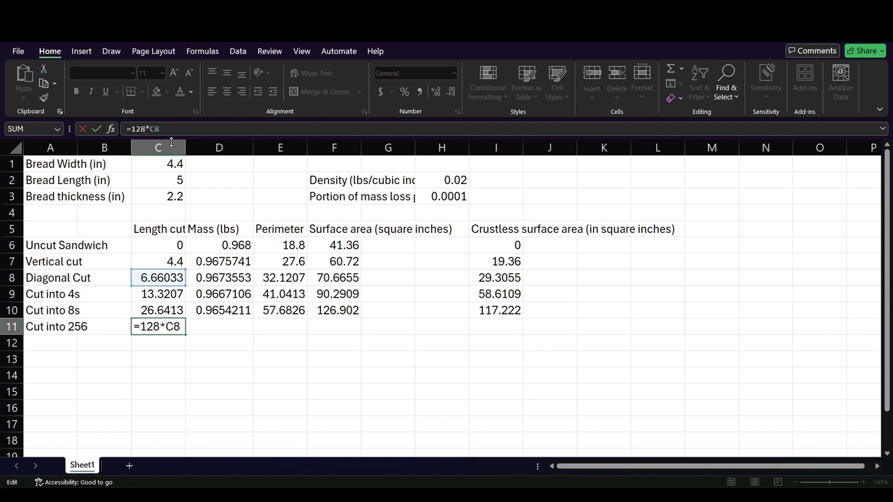
key(Return)
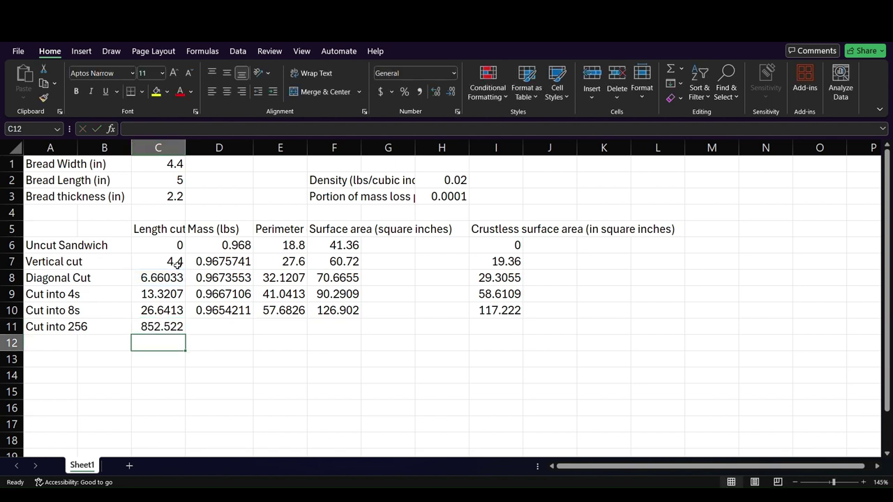
Step: Fill the mass formula from D10 down to D11
click(222, 327)
click(230, 311)
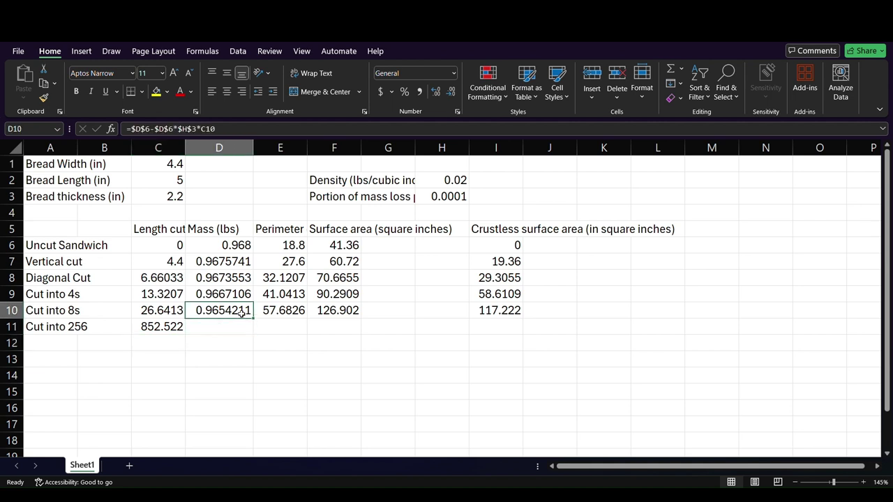
drag(255, 322, 256, 330)
Step: Try to fill the perimeter formula from E10 down to E11
click(283, 333)
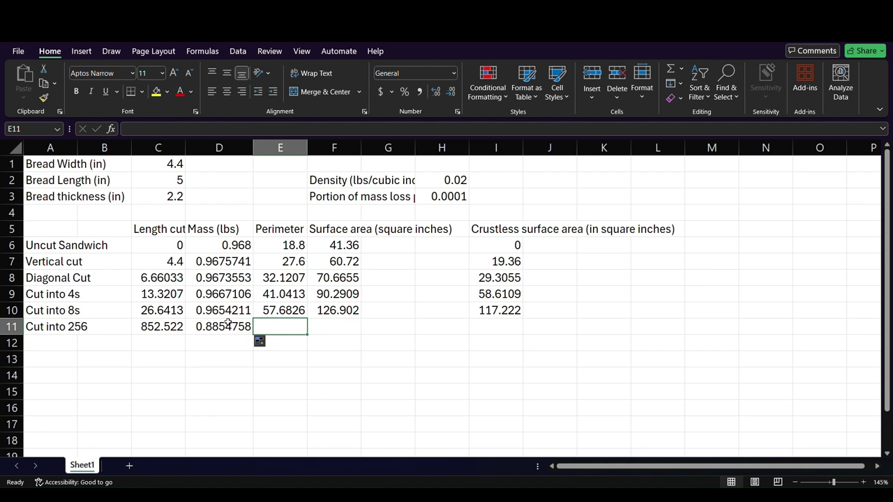
click(293, 312)
drag(307, 319, 311, 334)
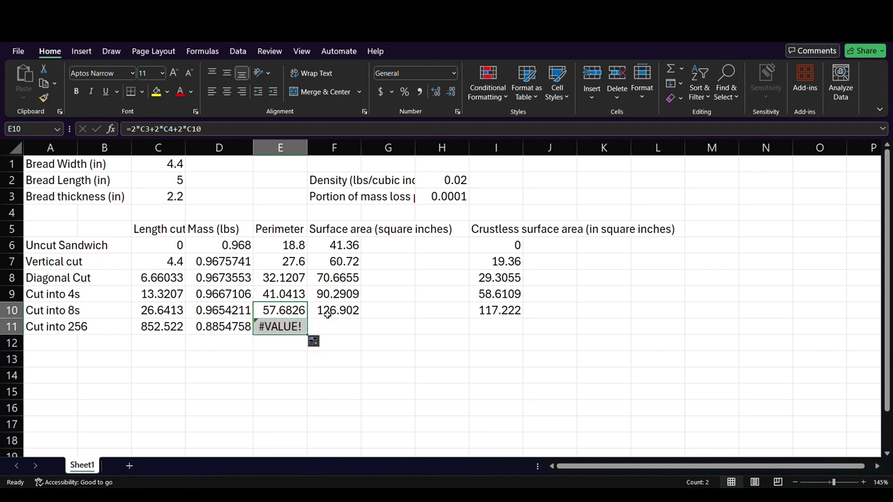
Step: Check the cell references in the perimeter formulas from E10 up to E6
click(327, 315)
click(287, 315)
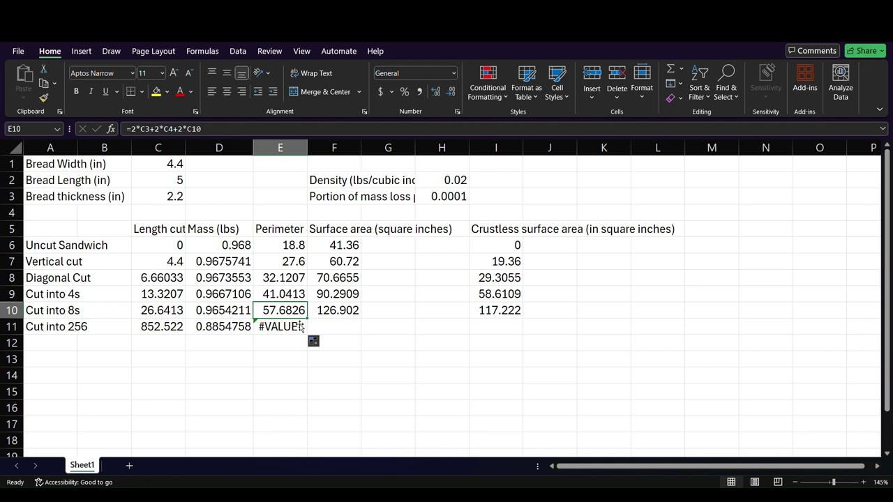
click(290, 297)
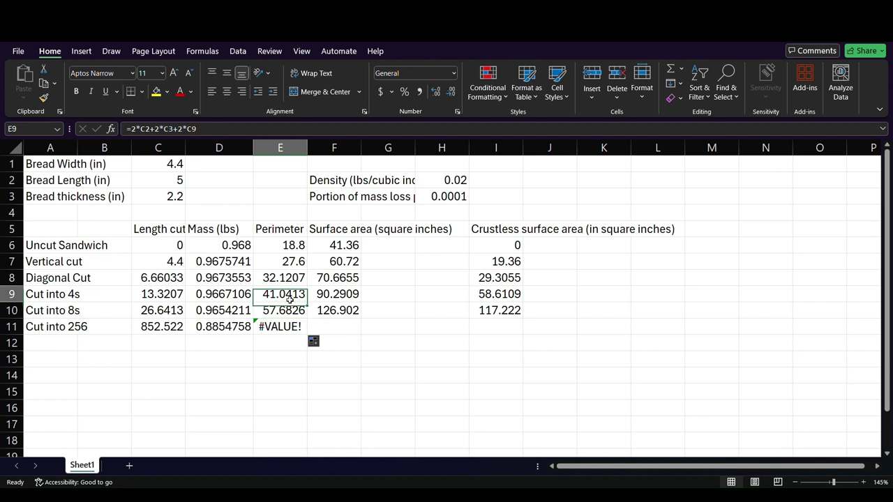
click(290, 283)
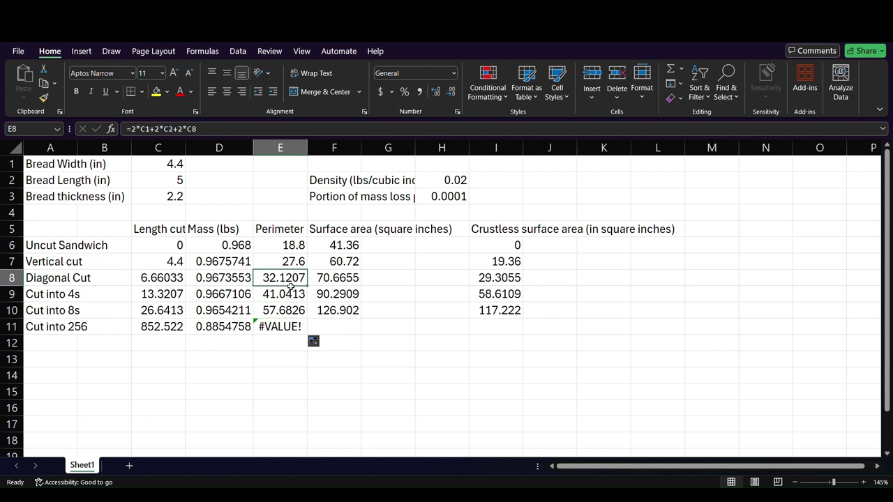
click(292, 264)
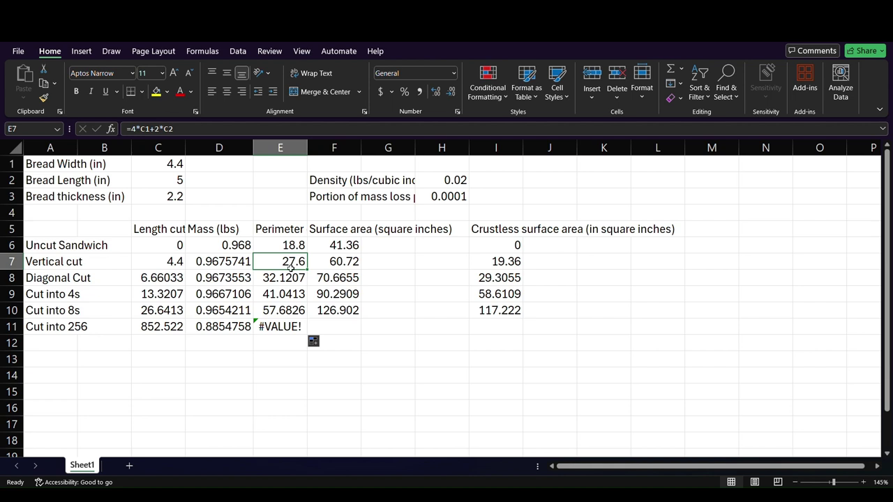
click(292, 249)
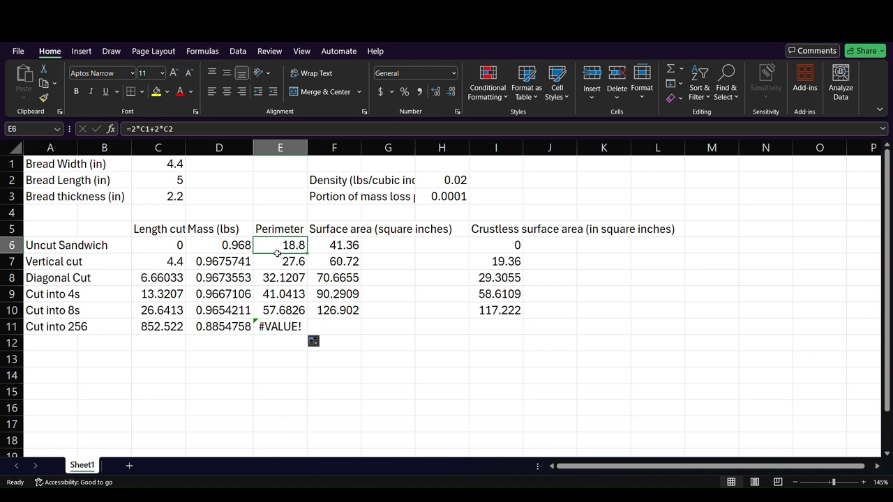
click(285, 267)
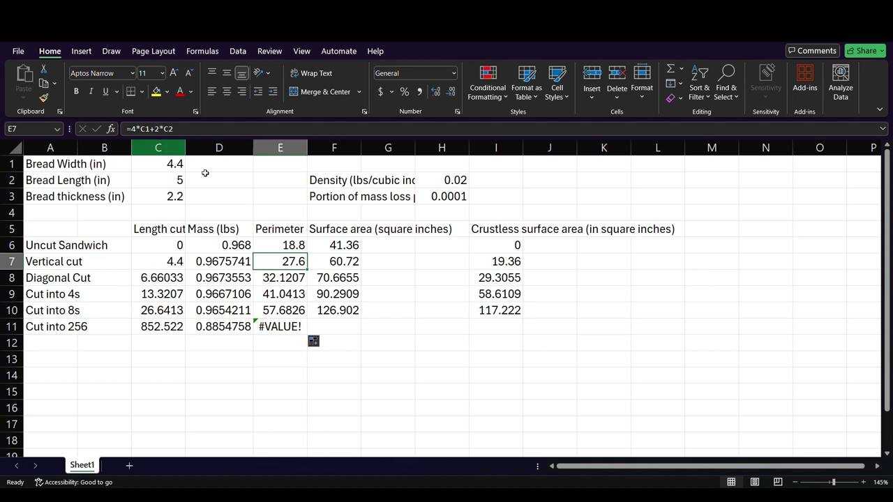
Step: Make the bread width and length references absolute in the E8 perimeter formula, giving =2*$C$1+2*$C$2+2*C8
click(289, 282)
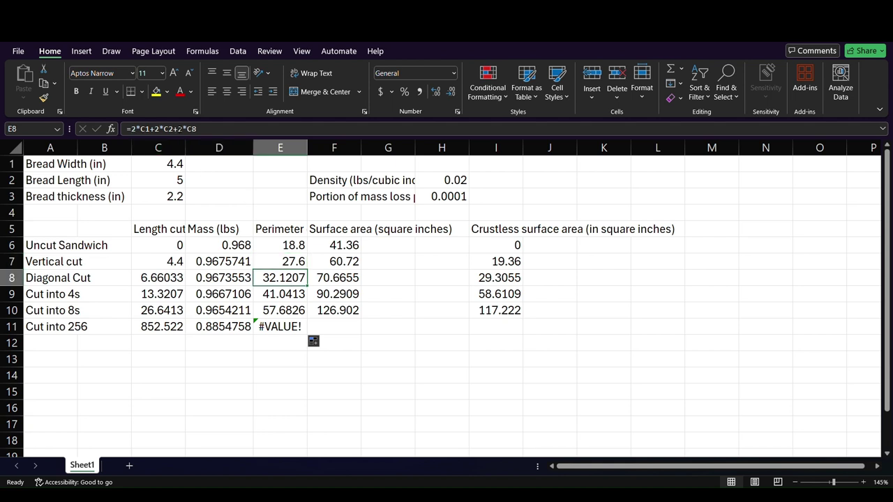
click(141, 129)
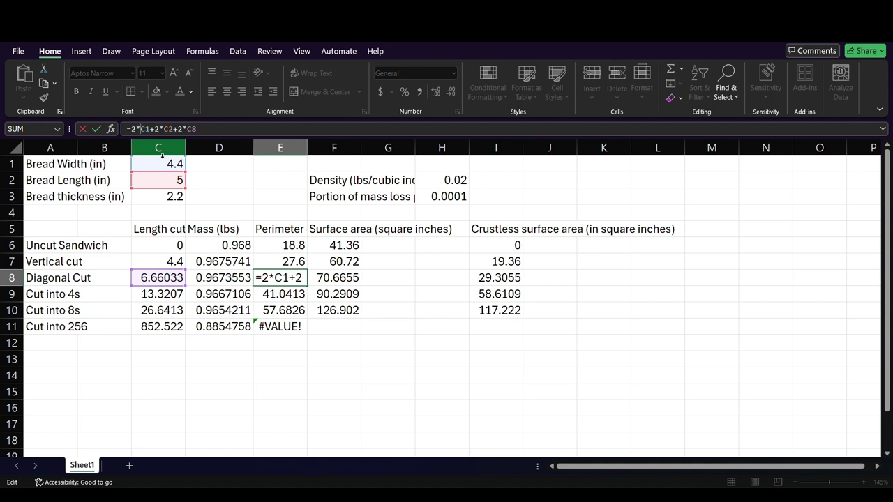
text(&)
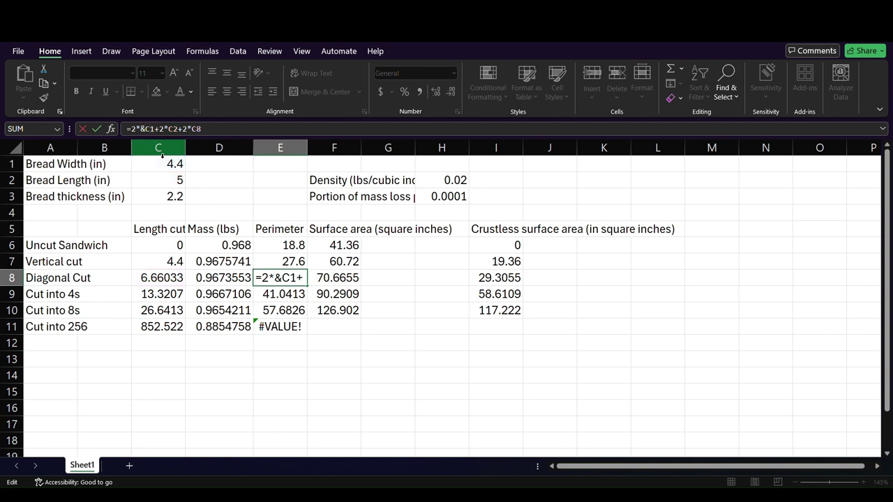
key(BackSpace)
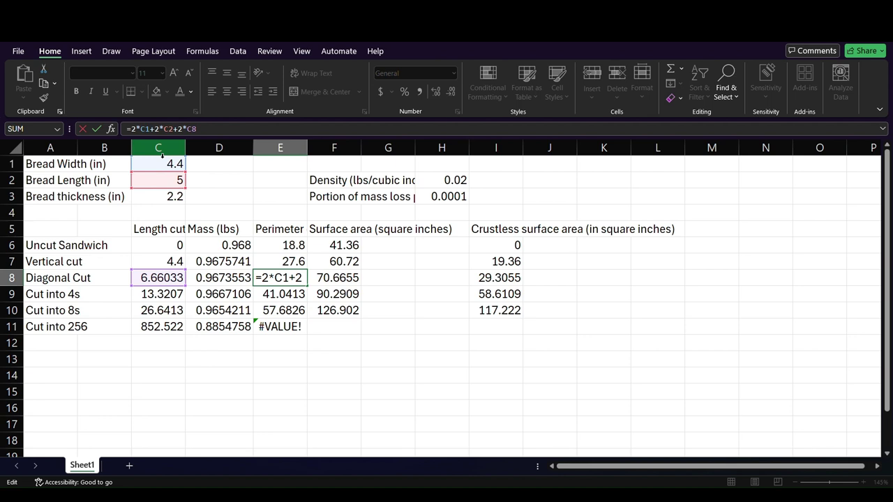
text($C$)
key(Right)
text($)
key(Right)
text($)
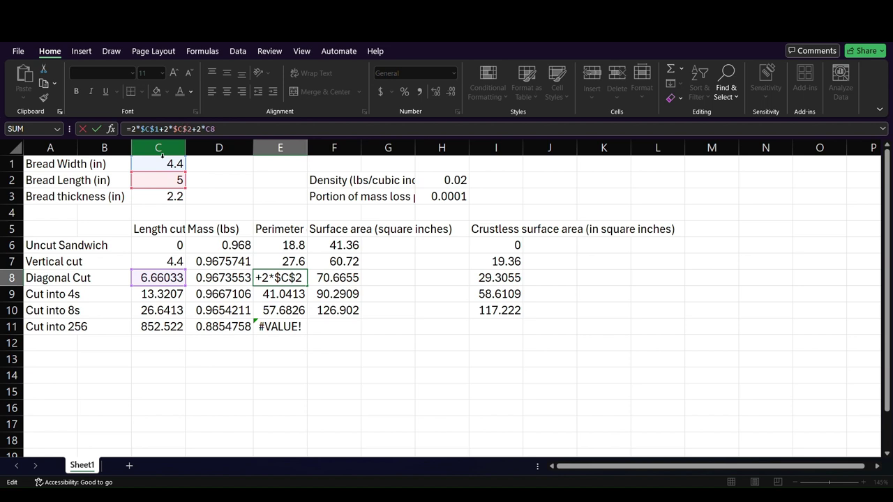
key(End)
key(Return)
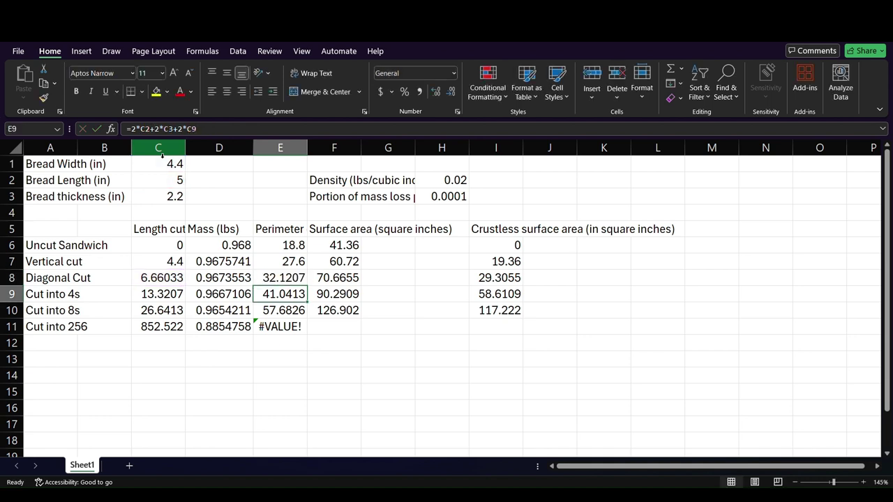
Step: Fill the corrected perimeter formula from E8 down through E11
key(Up)
drag(307, 286, 310, 302)
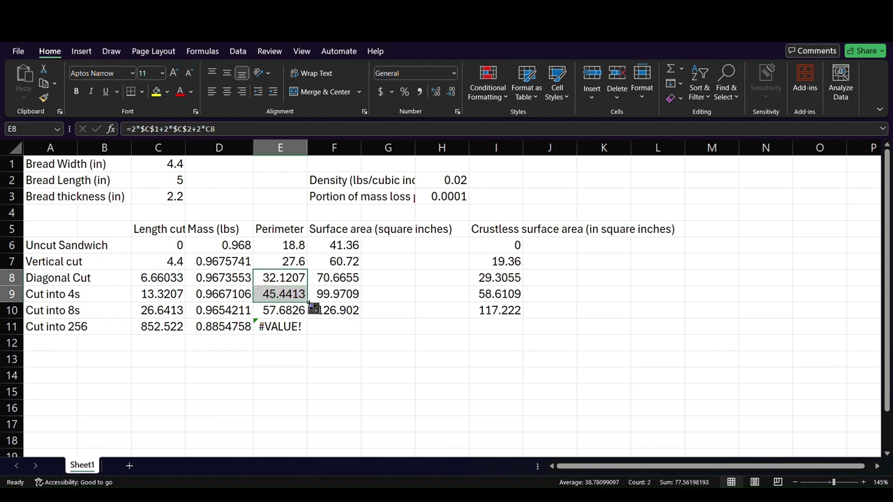
click(311, 304)
drag(310, 309, 310, 329)
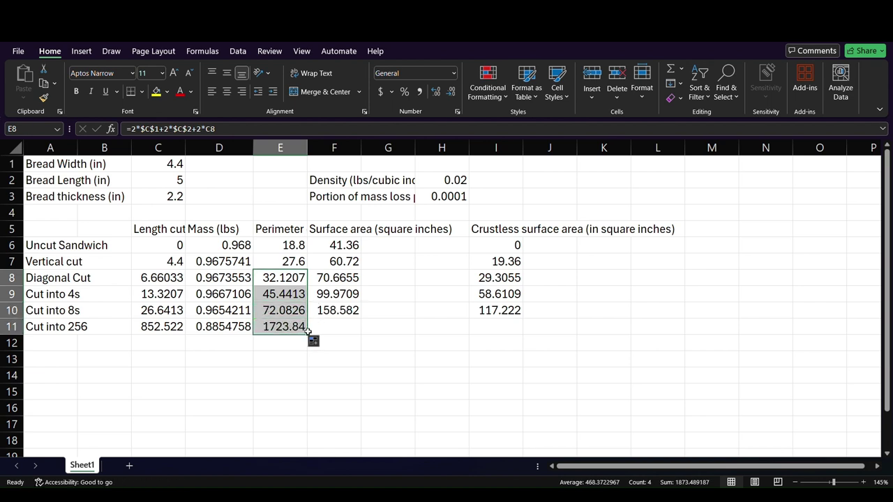
Step: Fill the surface area formula from F10 down to F11 and the crustless surface area formula from I10 down to I11
click(331, 328)
click(341, 314)
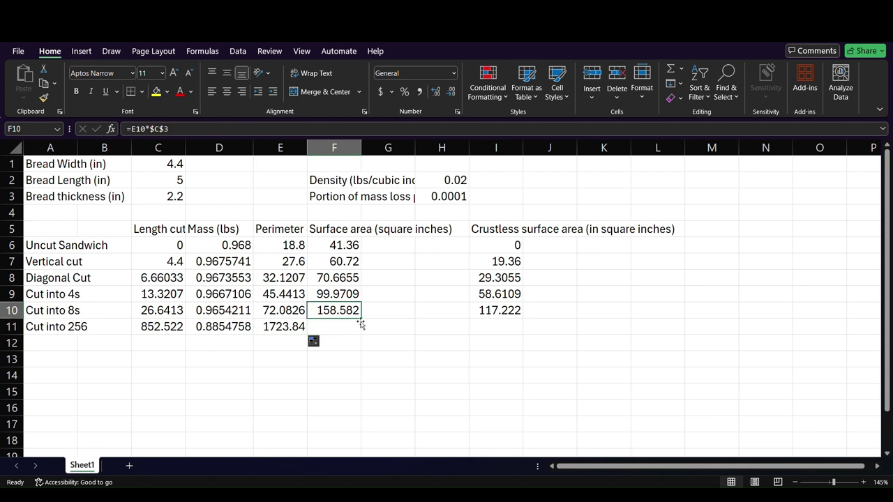
drag(361, 319, 362, 333)
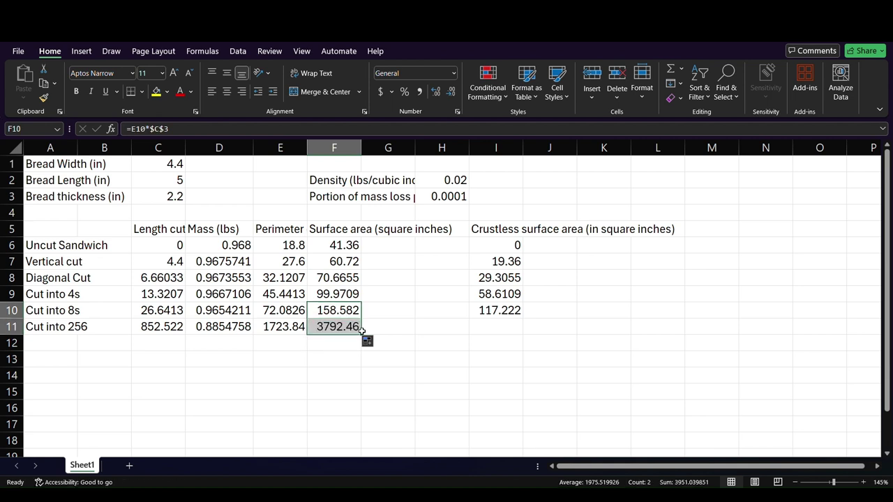
click(495, 312)
drag(520, 324, 528, 337)
click(545, 324)
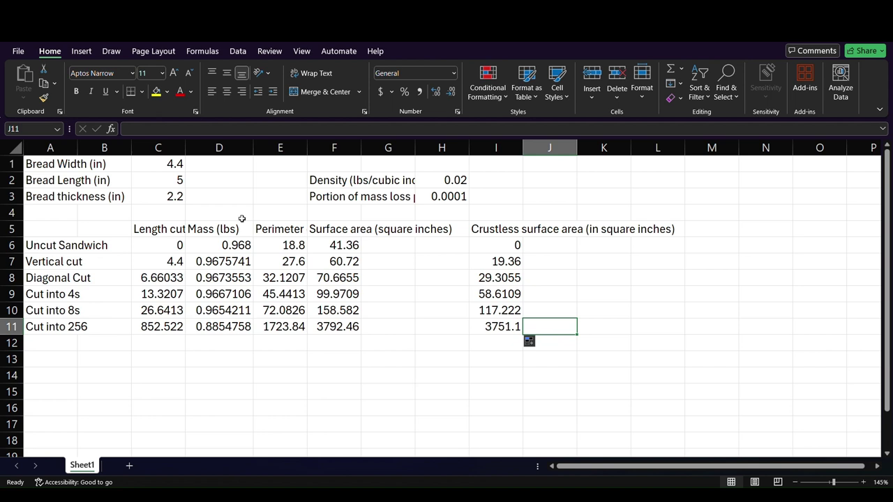
Step: Set the bread width in C1 to 3.2 inches and the bread length in C2 to 7 inches
click(177, 169)
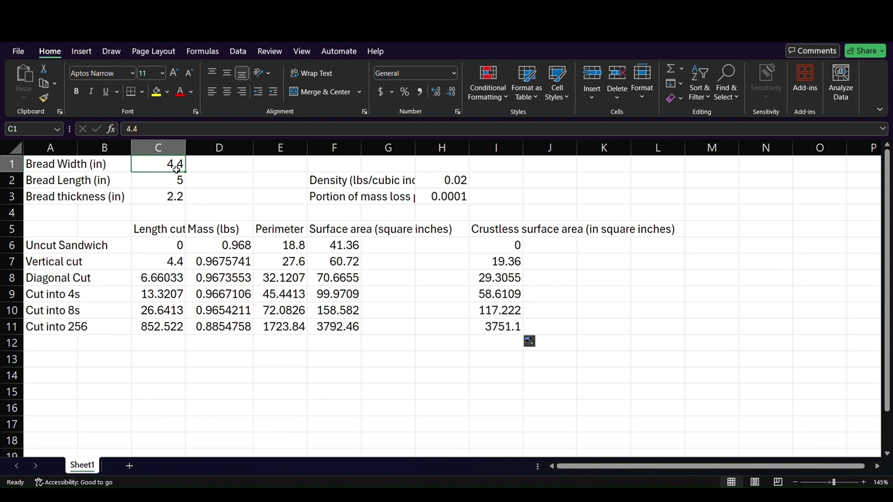
text(3.2)
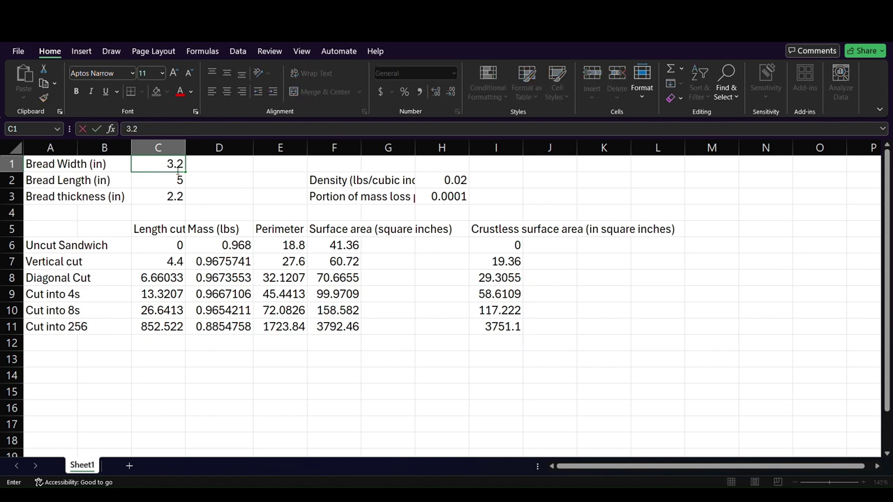
key(Return)
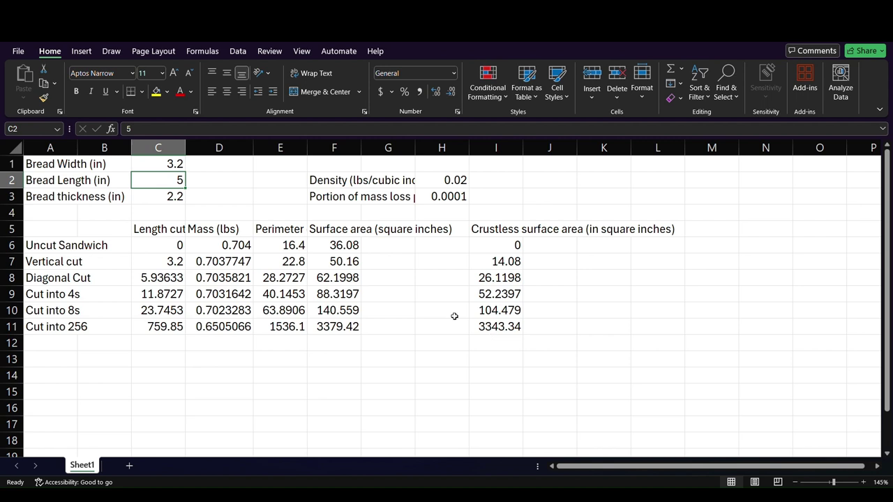
text(7)
key(Return)
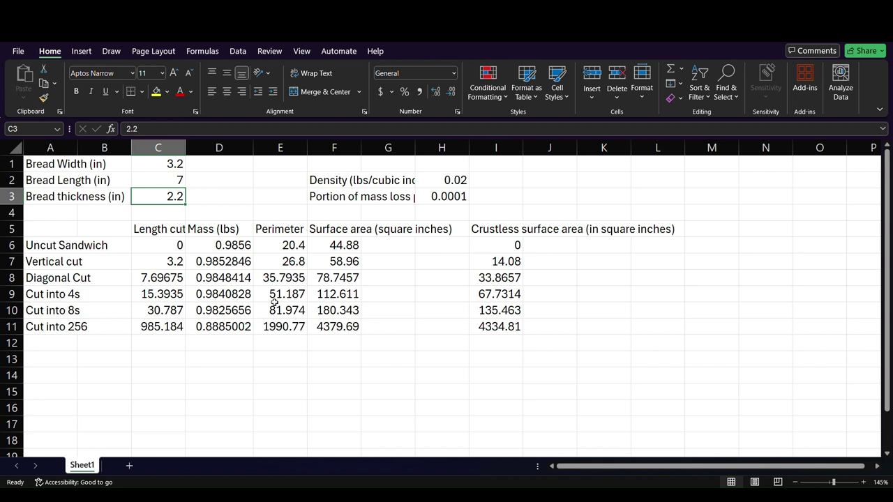
Step: Set the portion of mass loss in H3 to 0.00001
click(454, 198)
key(F2)
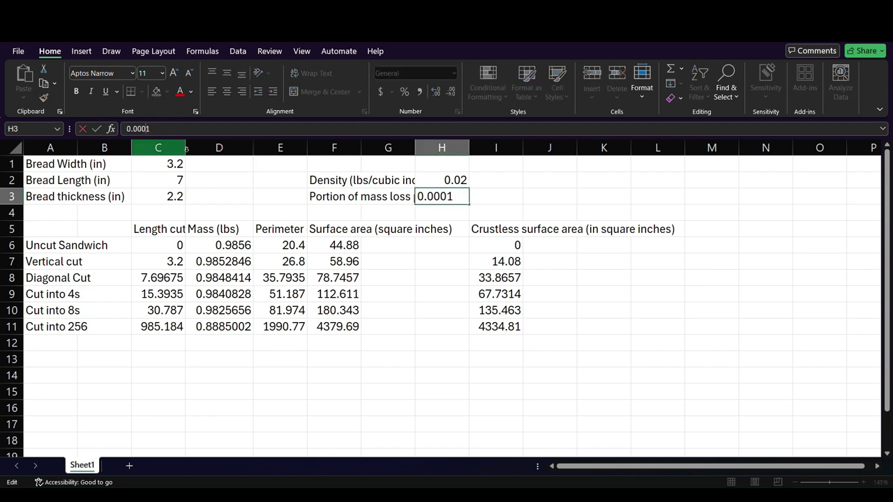
text(0)
key(Return)
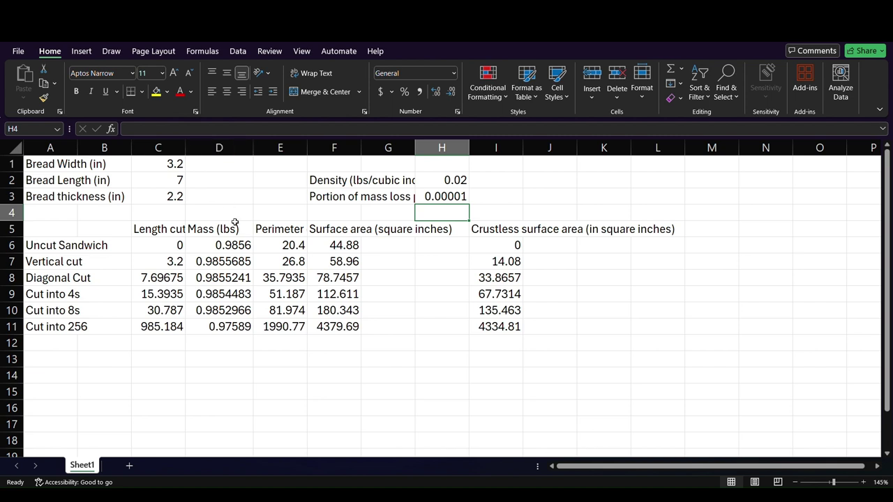
Step: Change the portion of mass loss in H3 to 0.001
click(444, 200)
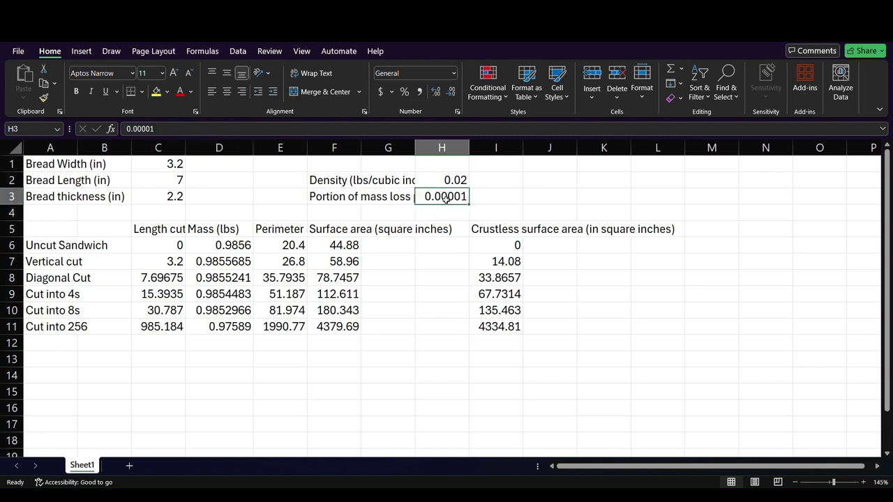
double_click(444, 200)
key(BackSpace)
key(BackSpace)
key(Return)
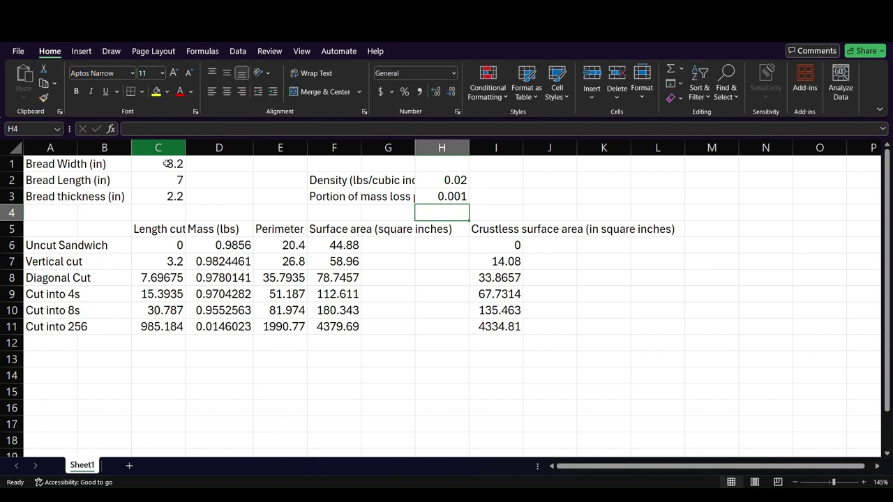